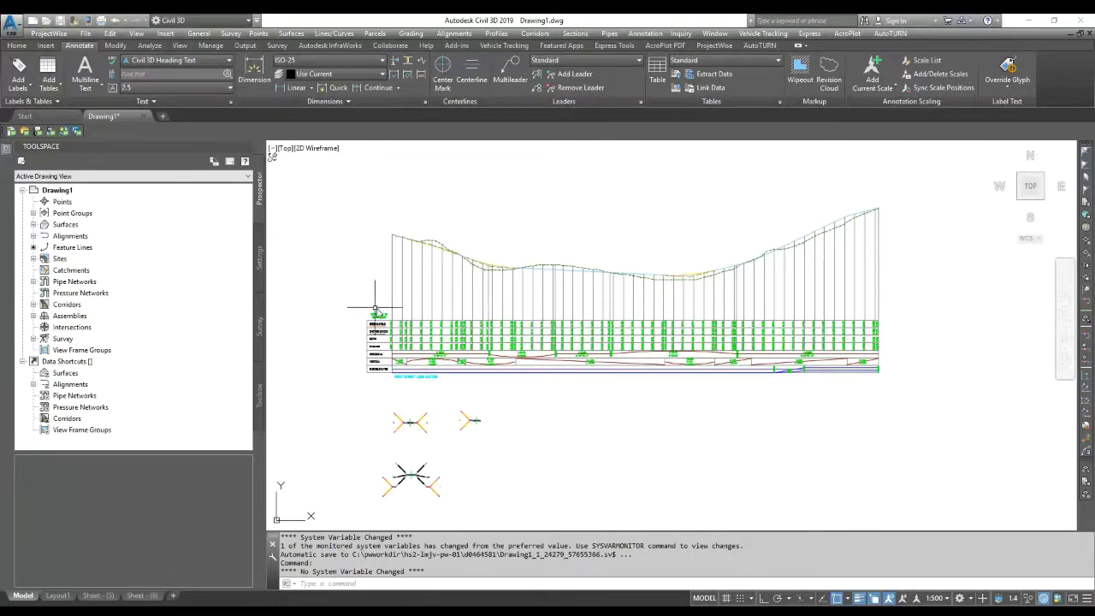
Step: Open the profile view properties of the First Street long section
scroll(342, 336, "up", 4)
scroll(342, 336, "down", 2)
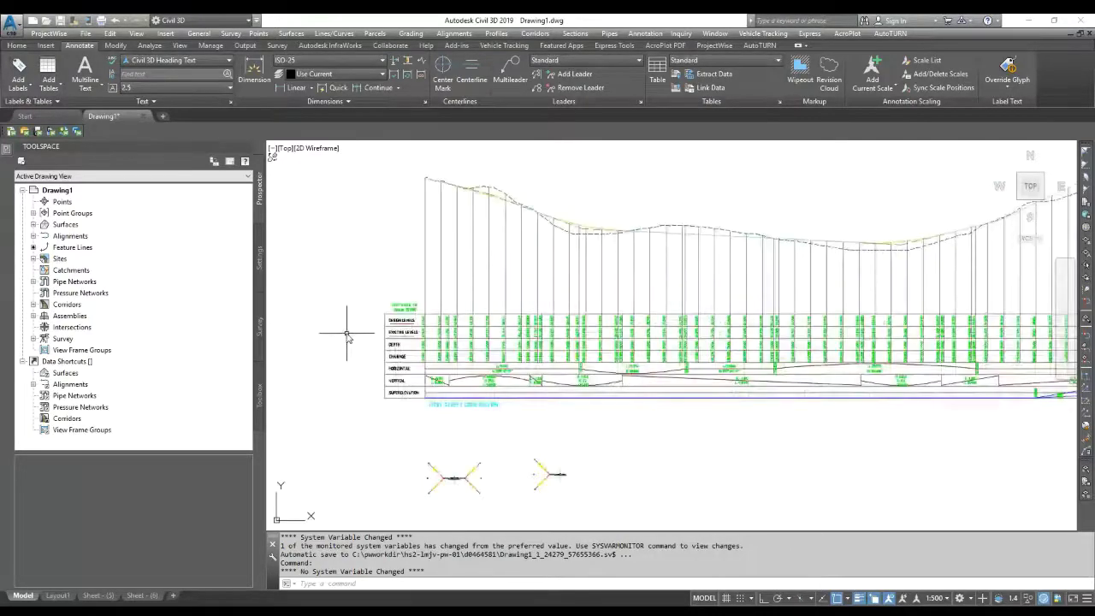
scroll(350, 335, "down", 2)
left_click(368, 331)
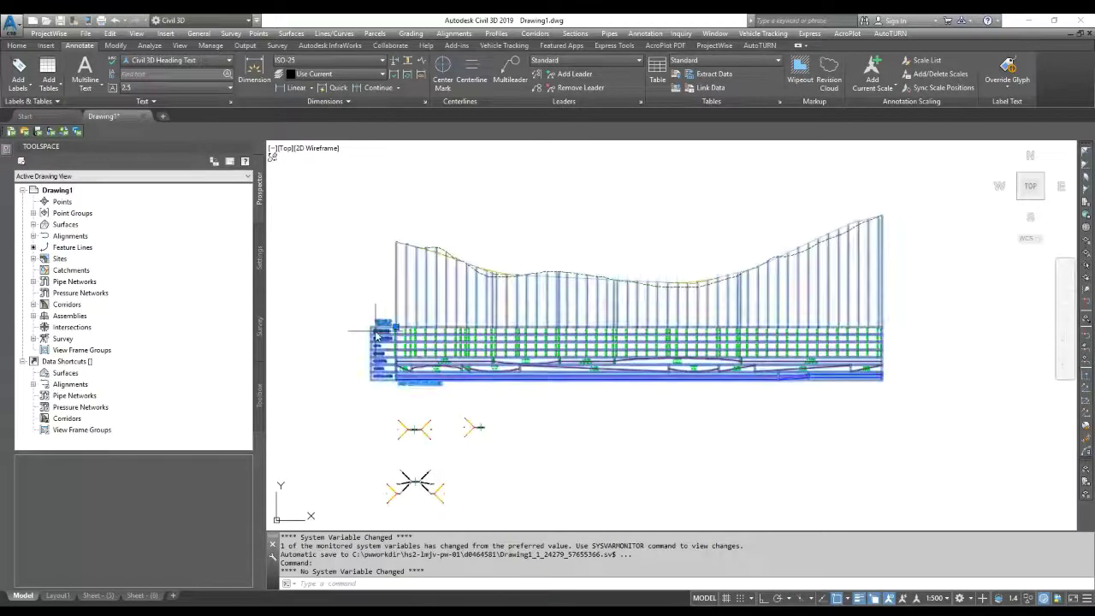
right_click(372, 331)
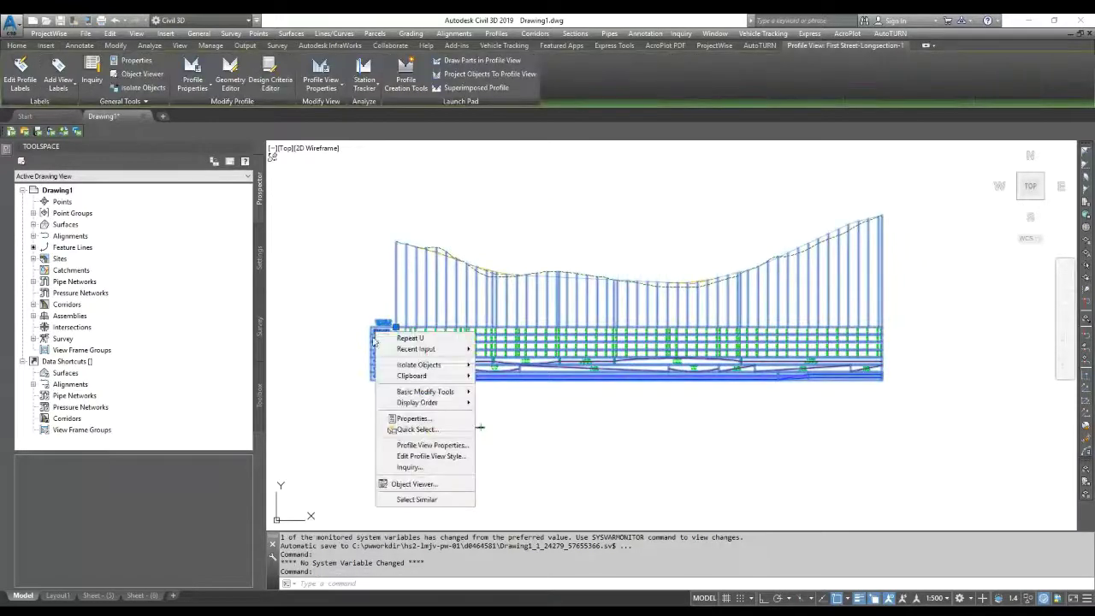
left_click(435, 445)
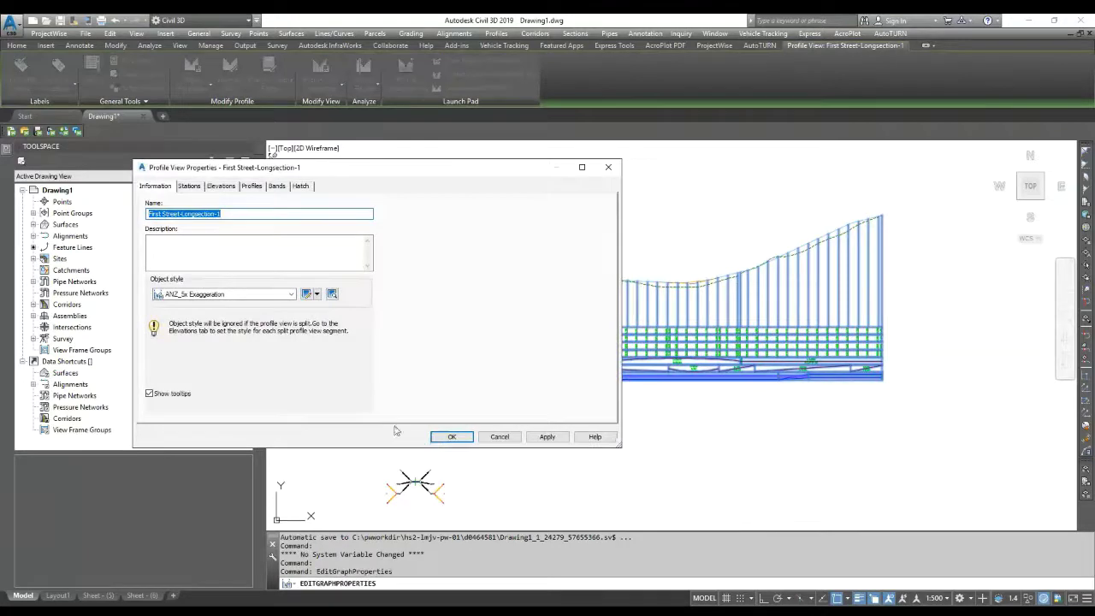
left_click(185, 294)
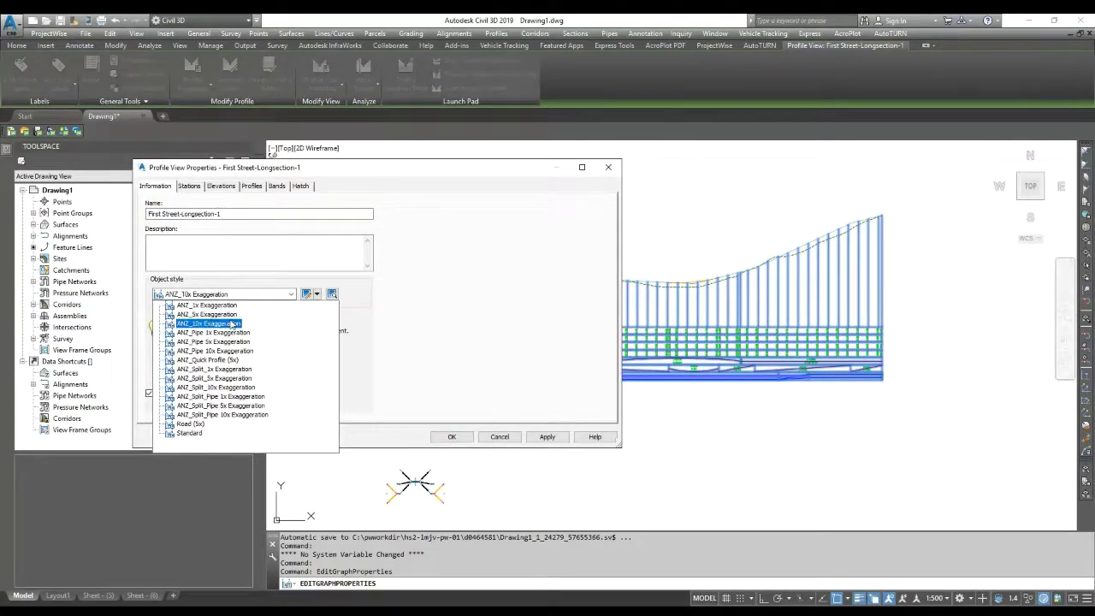
left_click(231, 324)
left_click(263, 296)
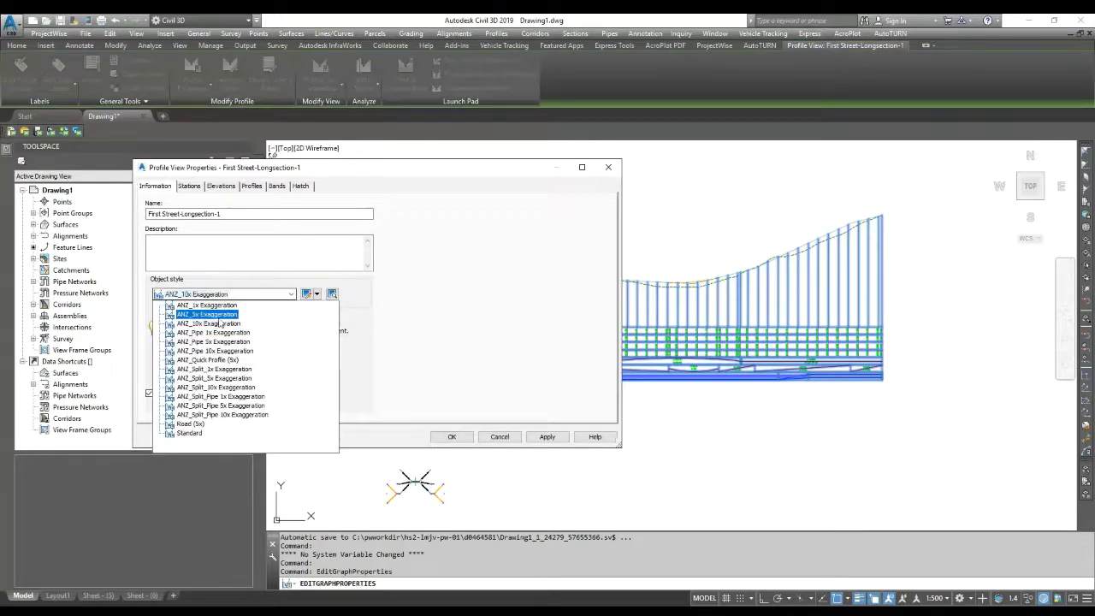
left_click(205, 316)
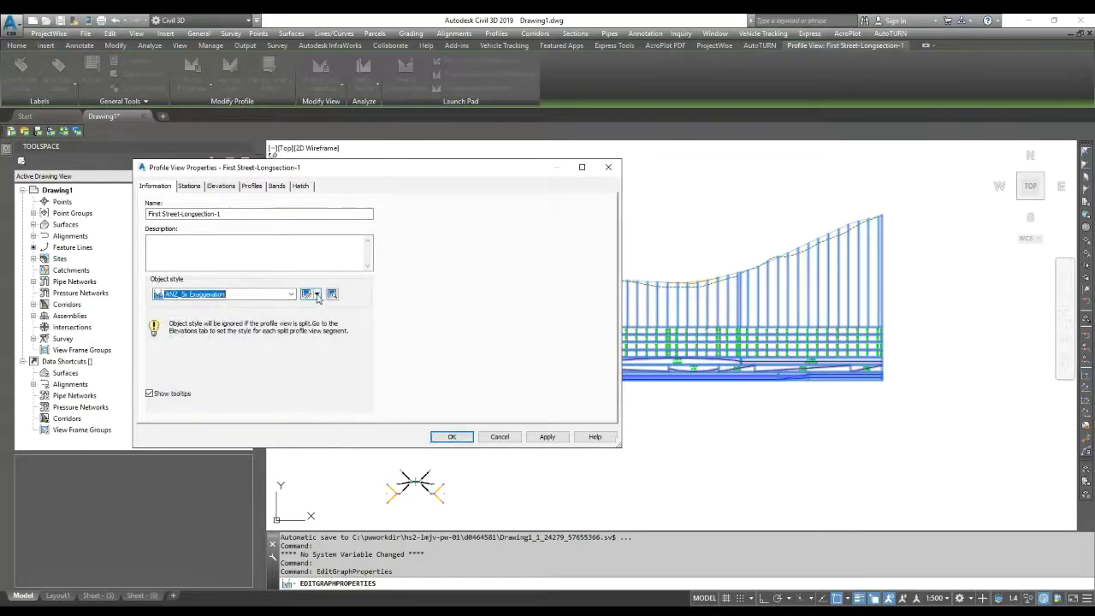
Step: Copy the ANZ_5x Exaggeration object style and name the copy ANZ_5x Exaggeration CIVIL3D PRO
left_click(316, 294)
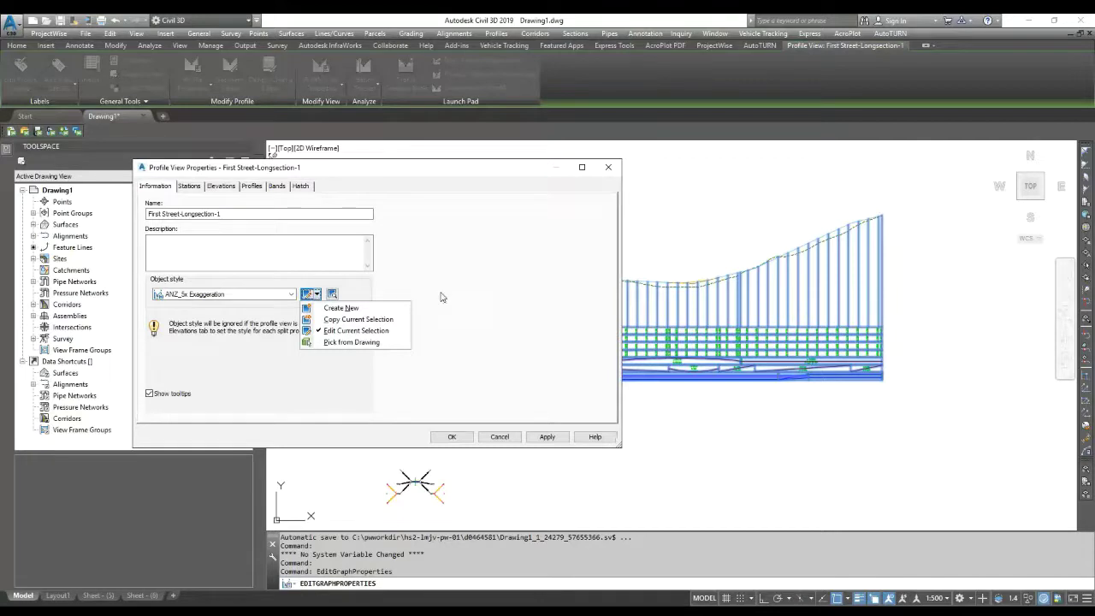
left_click(337, 321)
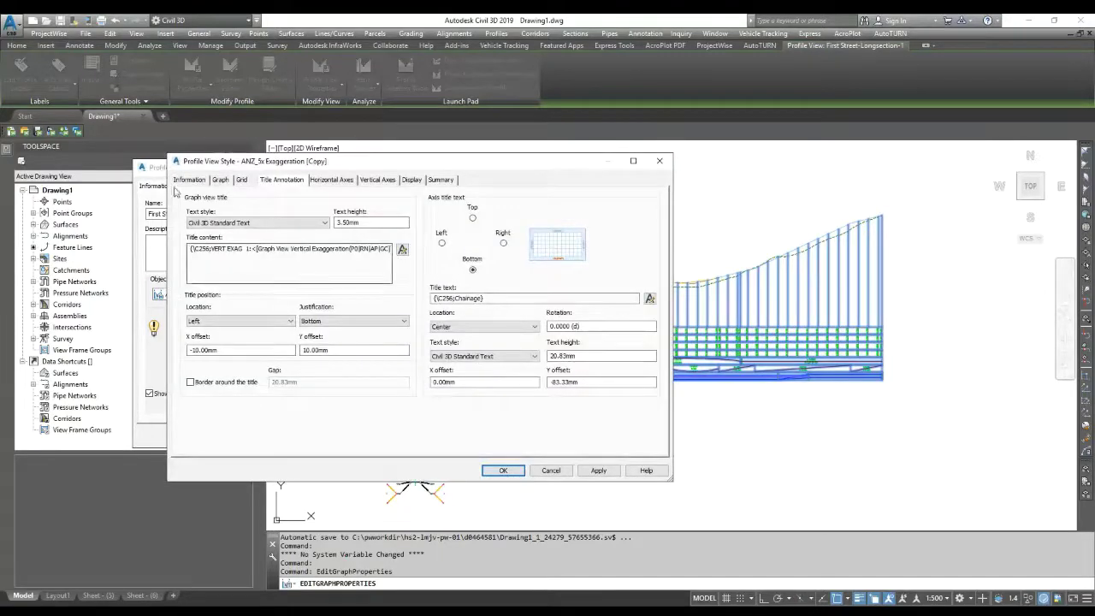
left_click(187, 180)
left_click_drag(248, 207, 301, 206)
key("BackSpace")
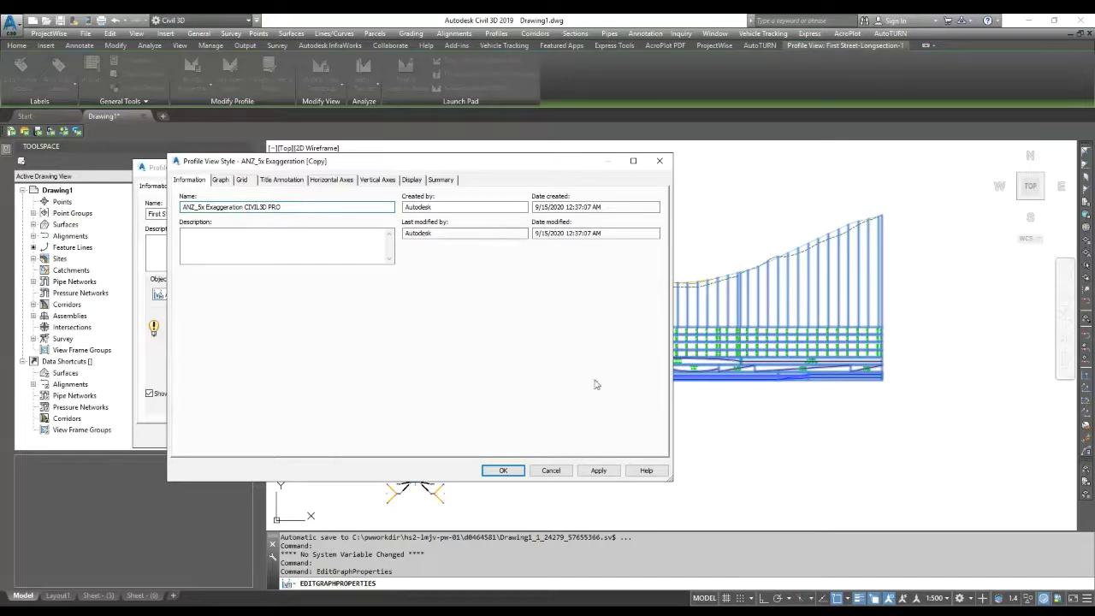
left_click(597, 470)
left_click(504, 470)
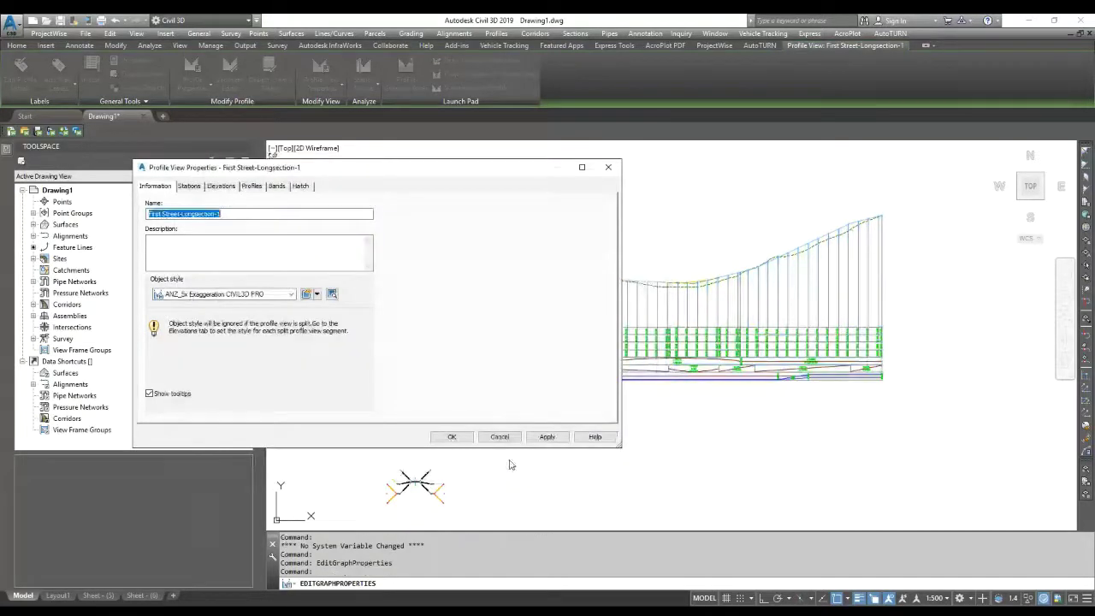
Step: Assign the ANZ_5x Exaggeration CIVIL3D PRO object style to the profile view and apply the properties
left_click(249, 295)
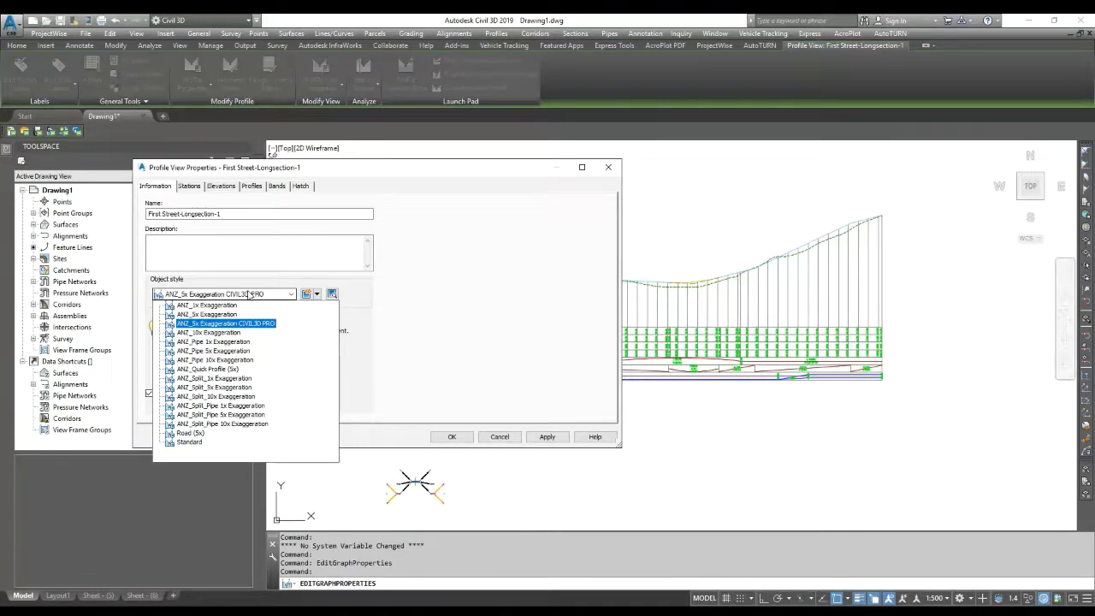
left_click(255, 324)
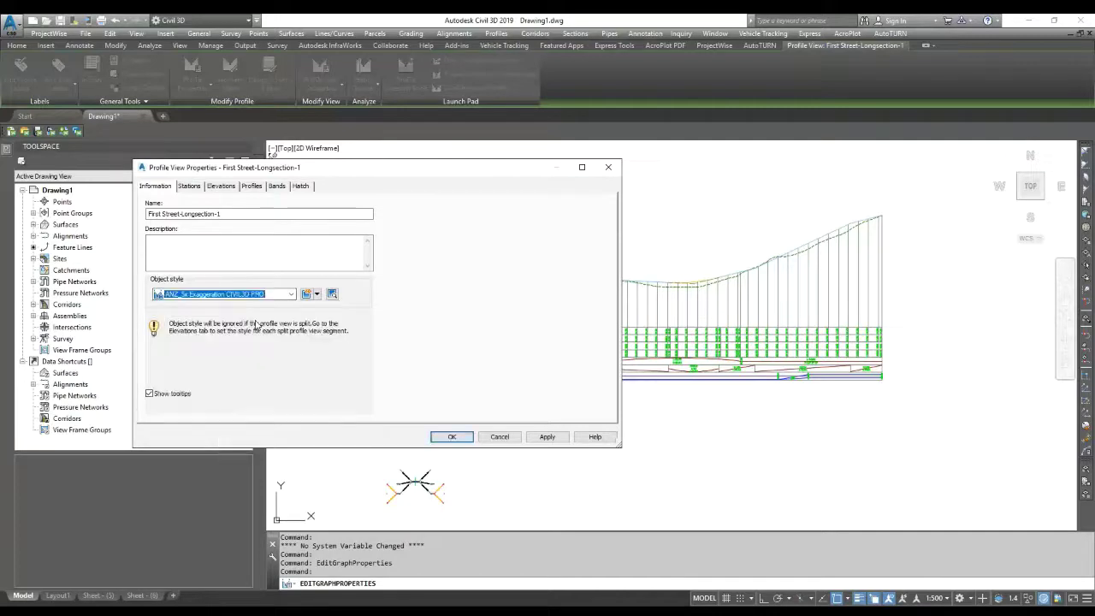
left_click(316, 294)
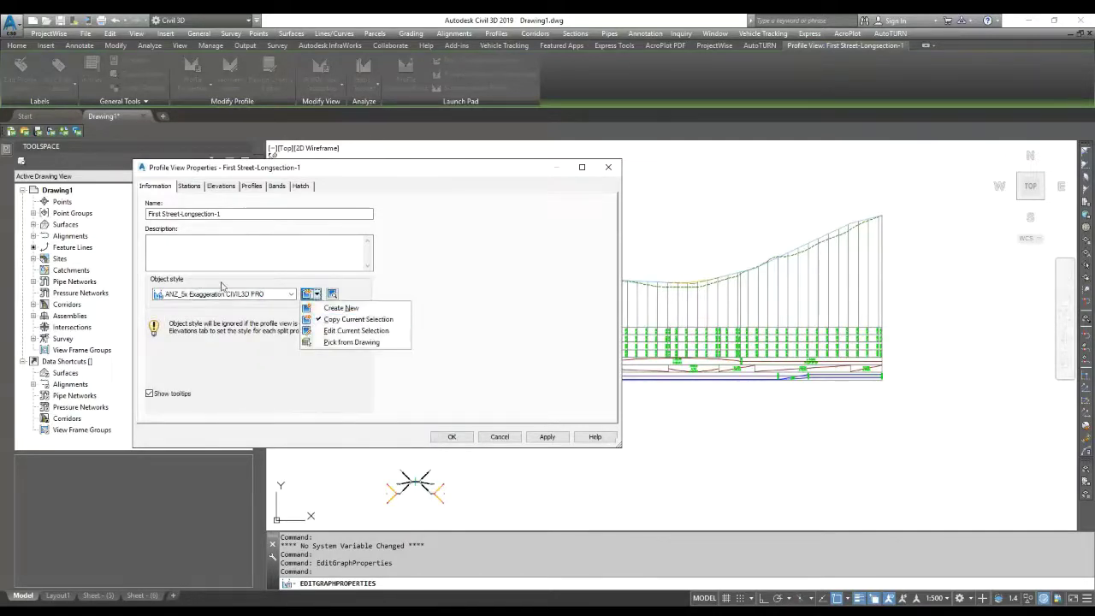
left_click(346, 332)
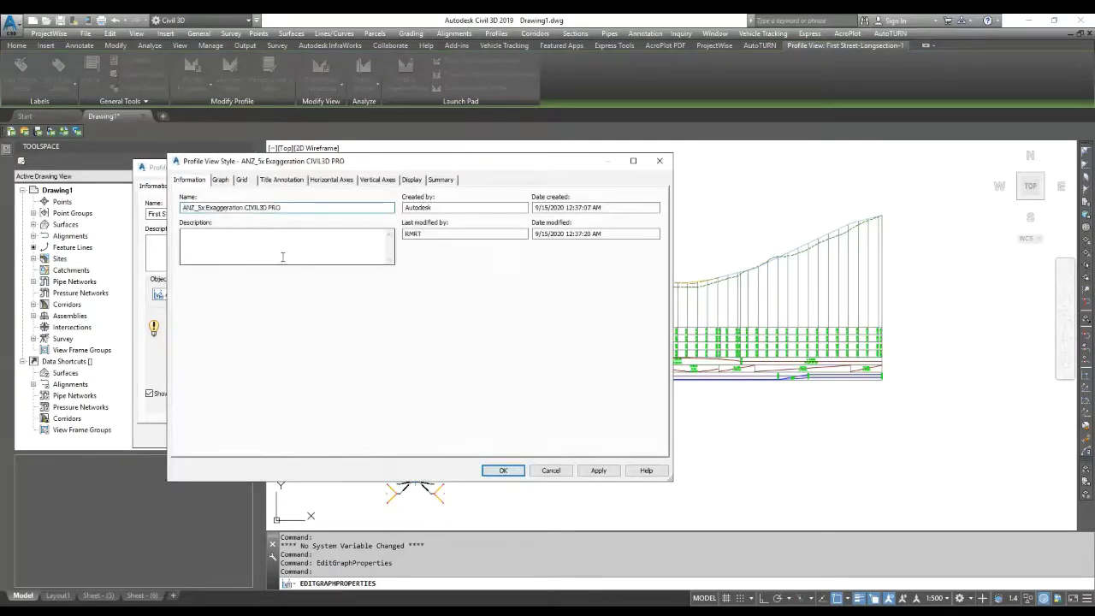
mouse_move(464, 168)
left_mouse_down()
mouse_move(307, 164)
mouse_move(473, 164)
left_mouse_up()
left_click(512, 466)
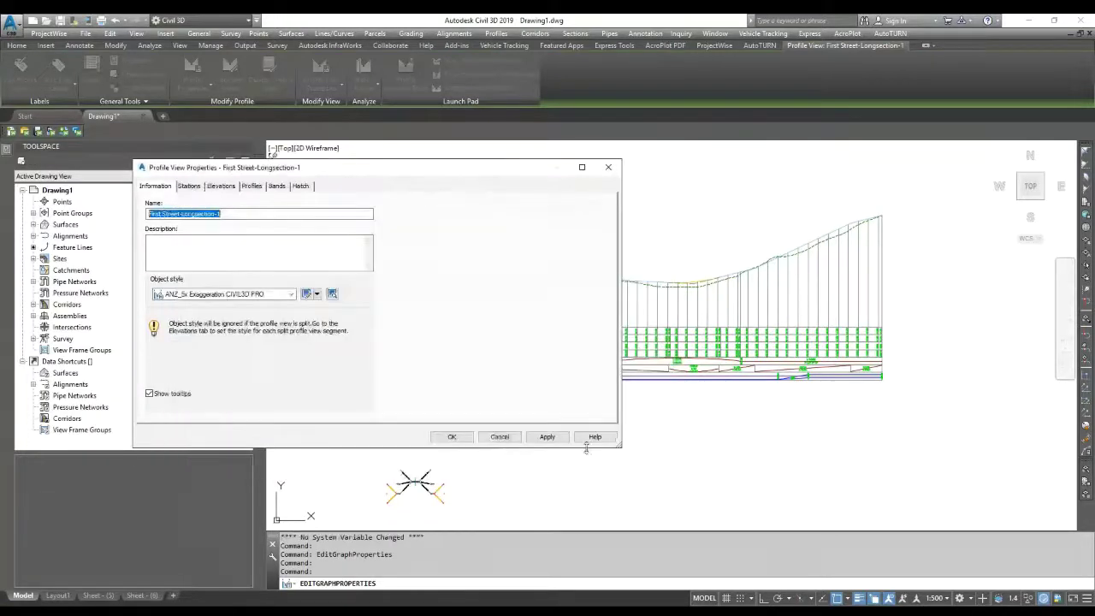
left_click(547, 437)
left_click(451, 437)
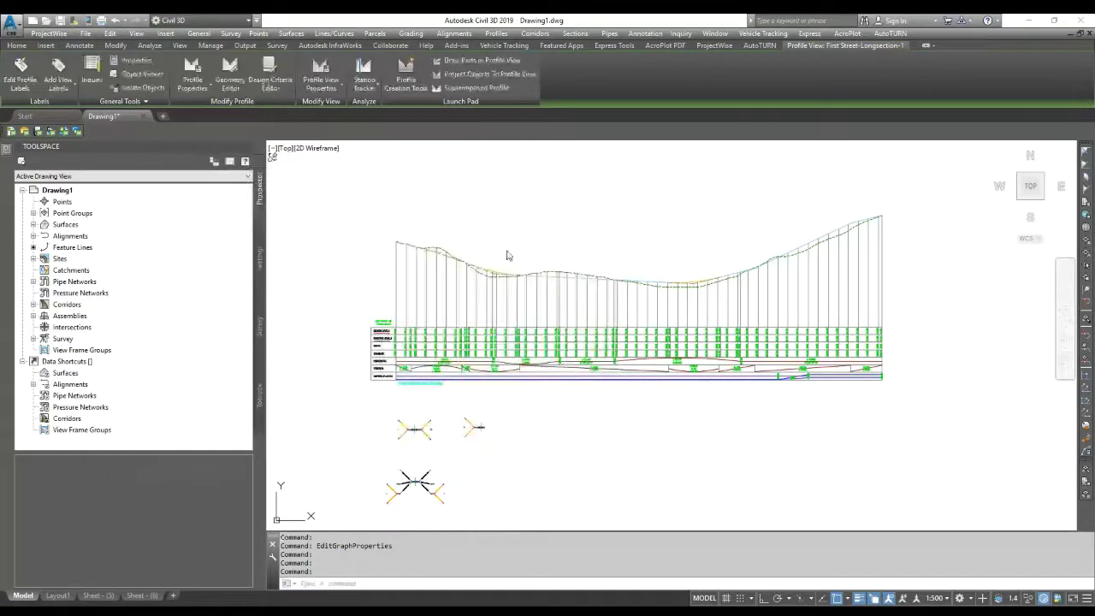
Step: Reopen the long section's profile view properties and bring up the component display settings of its current object style for editing
left_click(530, 295)
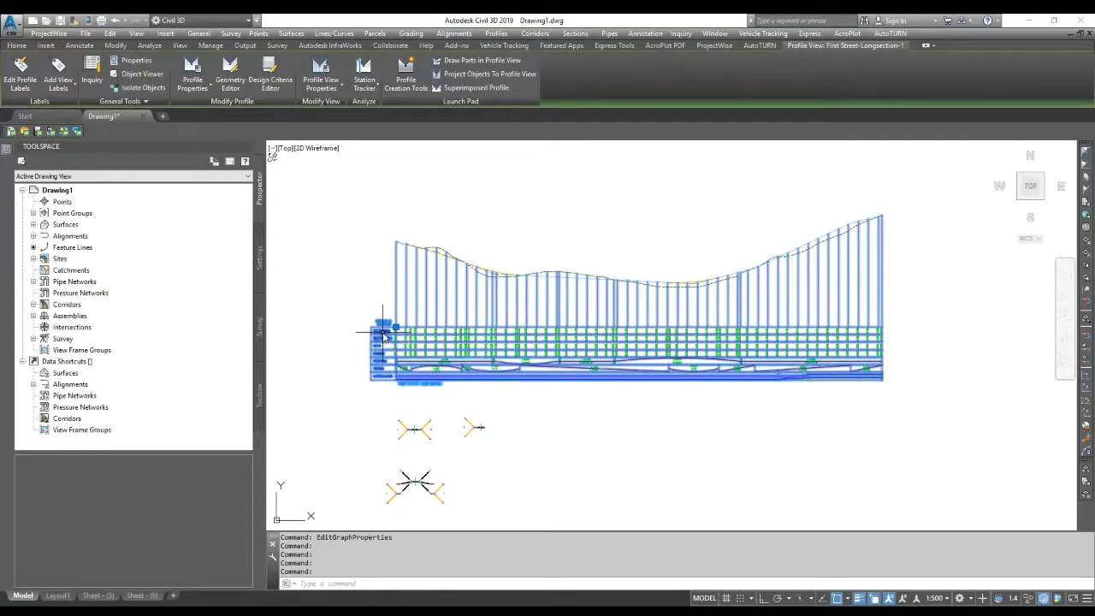
right_click(384, 333)
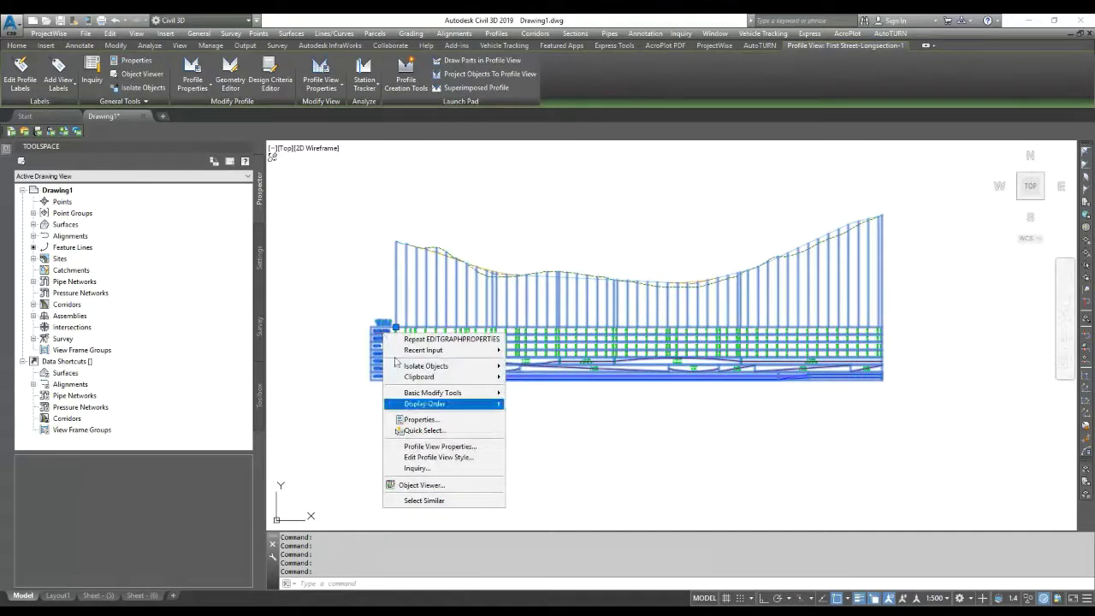
left_click(432, 444)
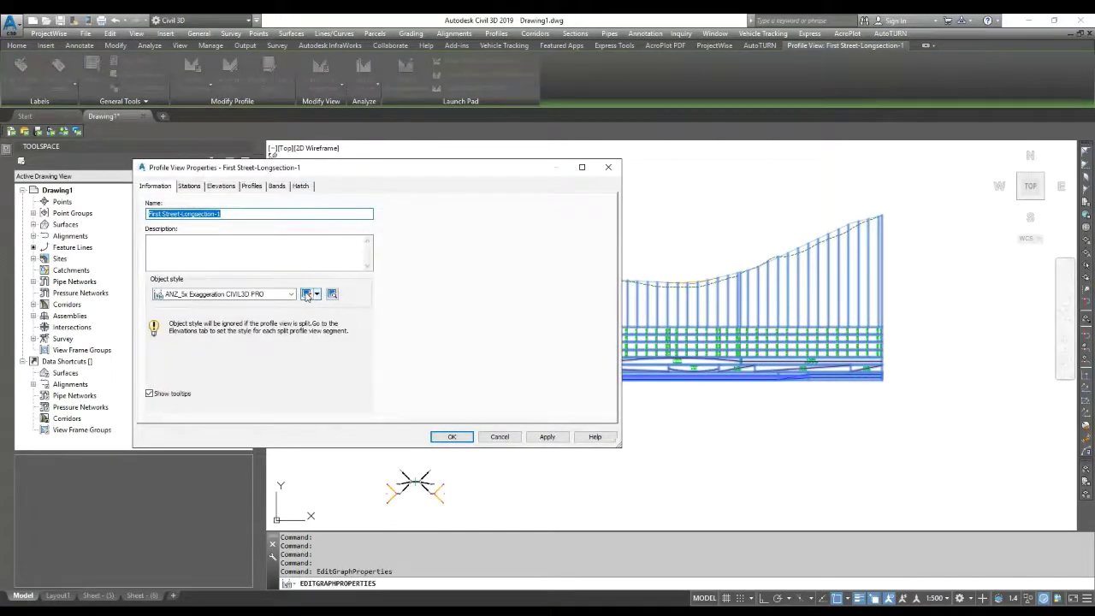
left_click(315, 294)
left_click(338, 332)
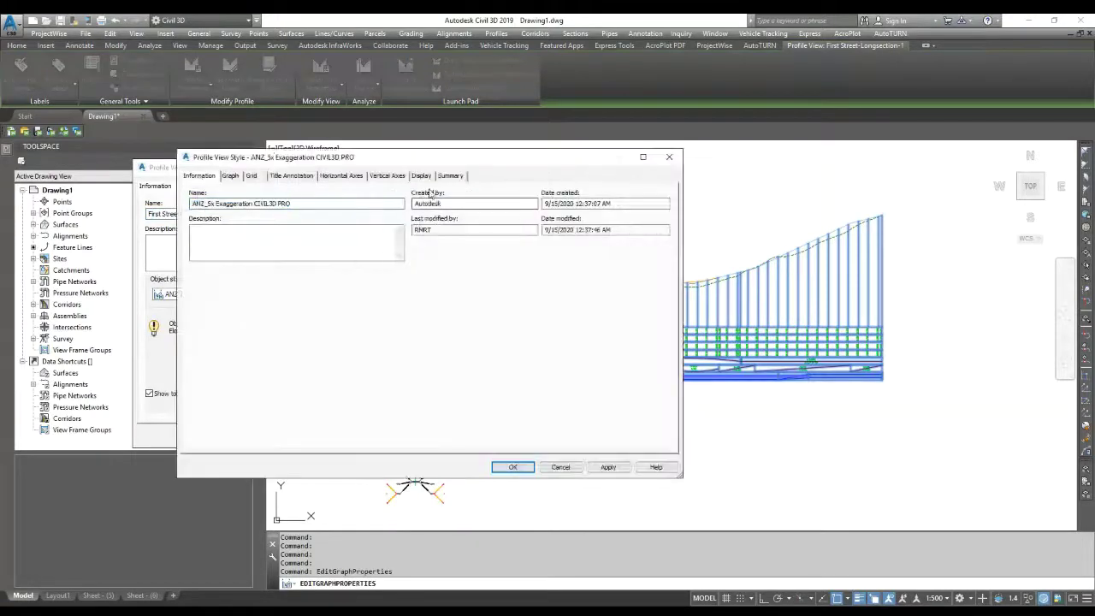
left_click(422, 176)
Step: Make the Grid Horizontal Major and Grid Horizontal Minor components visible in plan and apply the style to the profile view
scroll(435, 261, "down", 2)
scroll(434, 260, "down", 3)
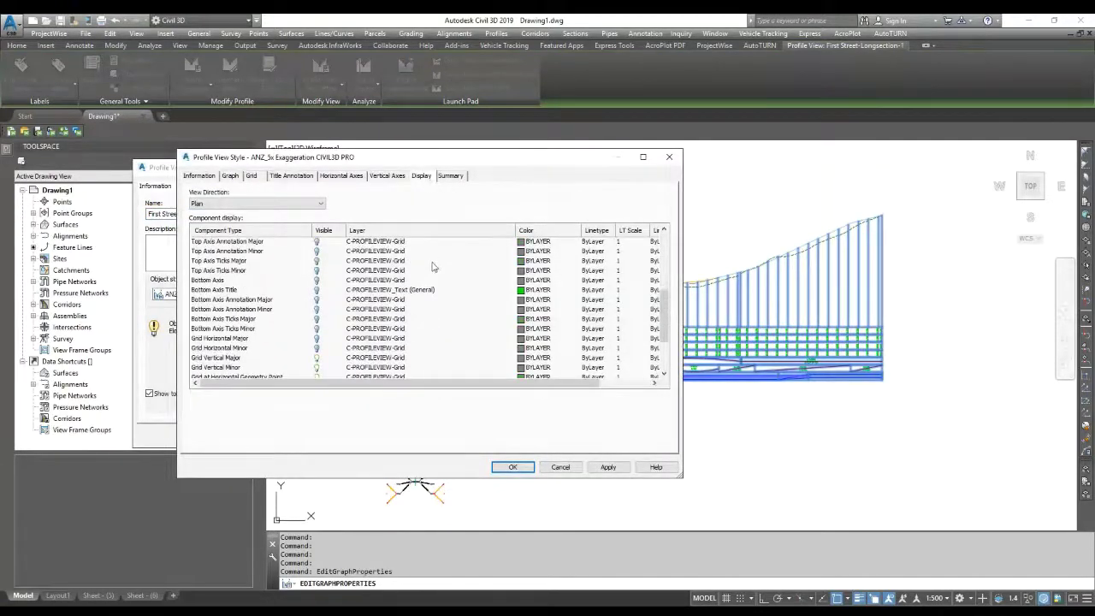
left_click(233, 339)
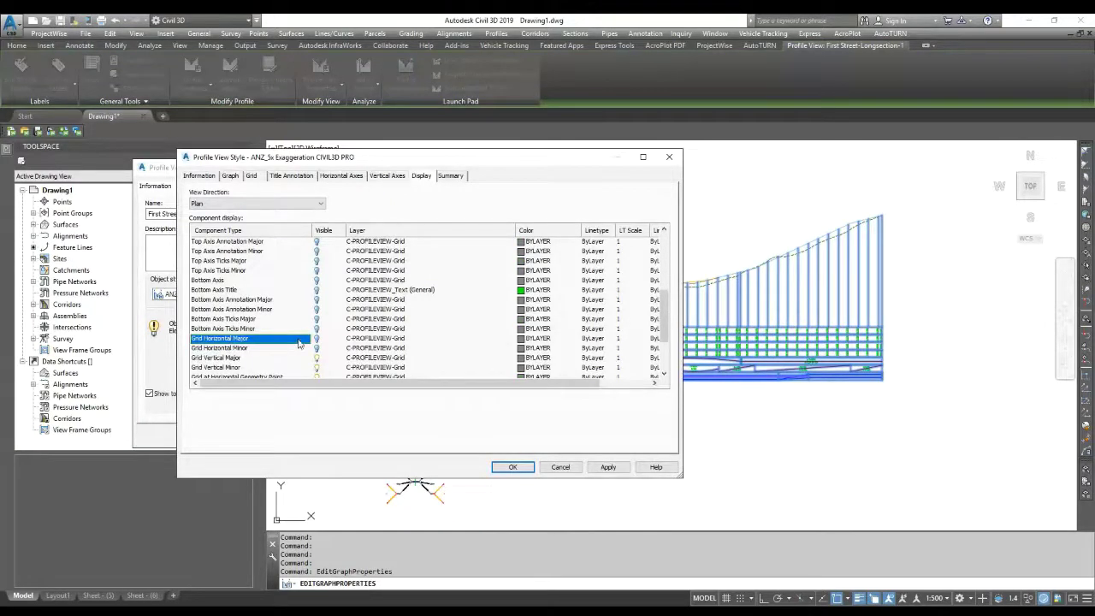
scroll(298, 343, "down", 1)
left_click(316, 309)
left_click(317, 319)
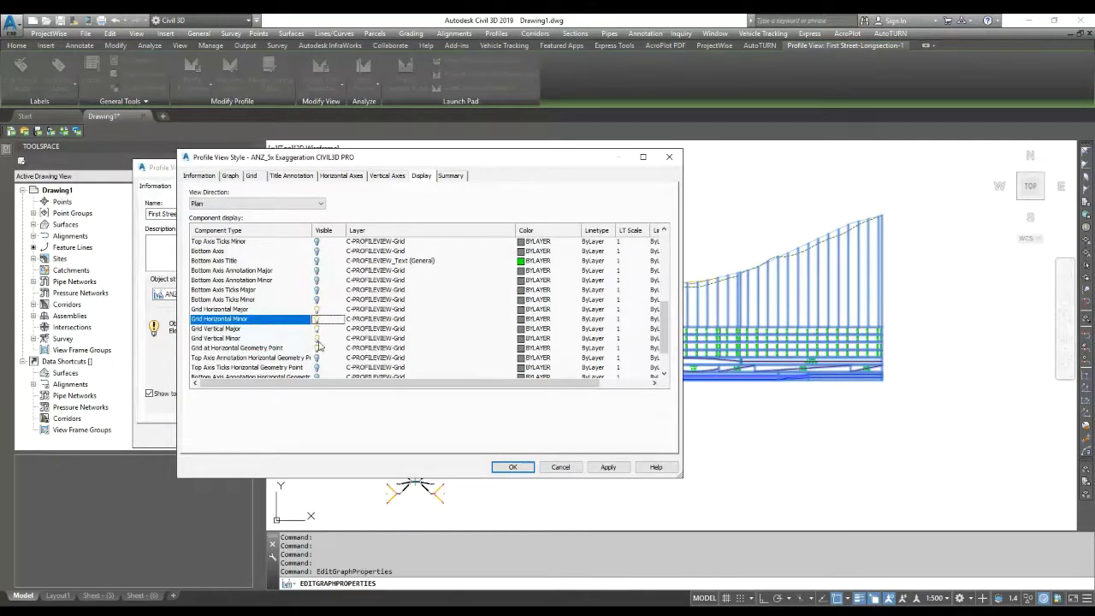
left_click(318, 349)
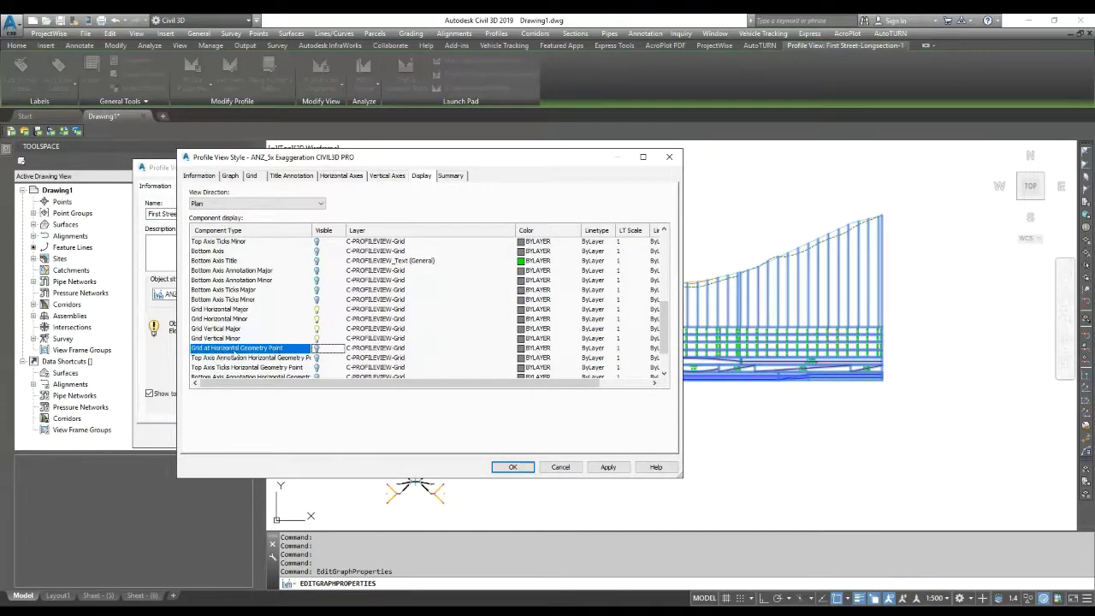
scroll(265, 355, "down", 1)
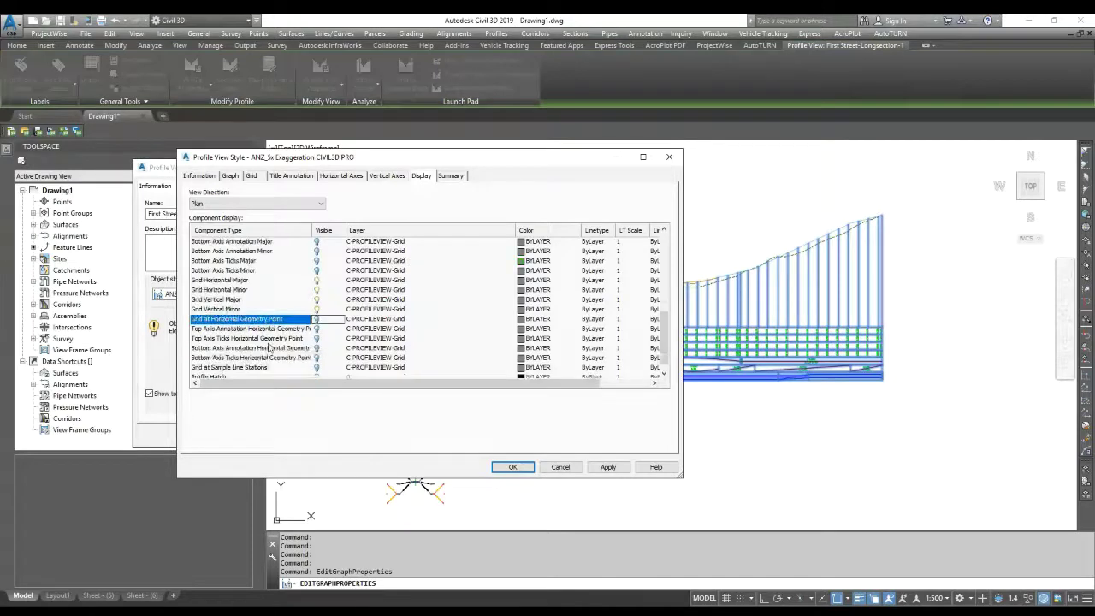
scroll(270, 348, "down", 1)
left_click(313, 369)
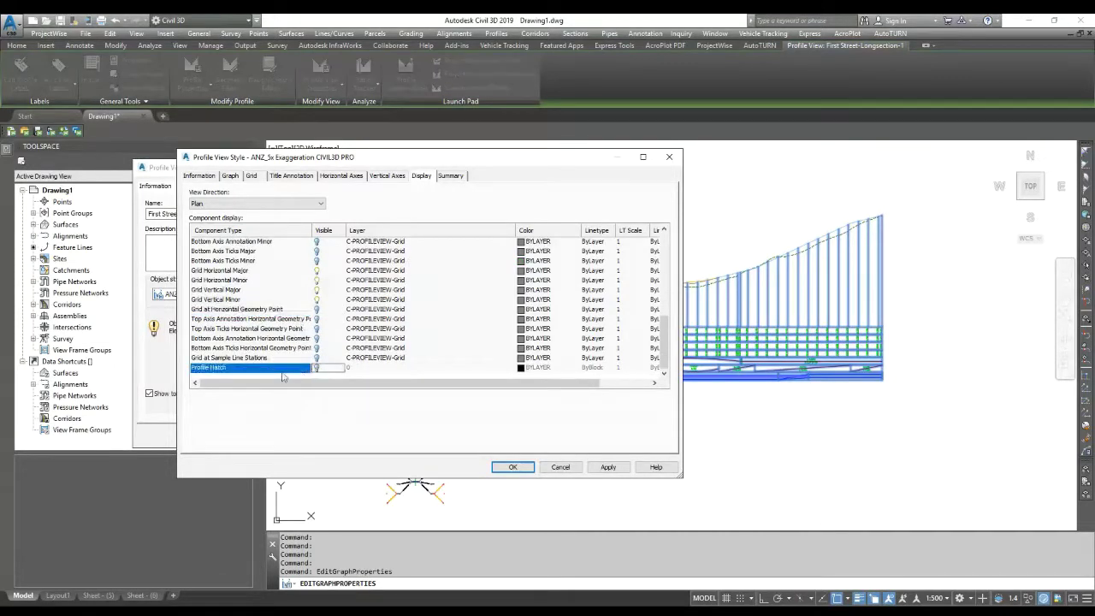
left_click(607, 467)
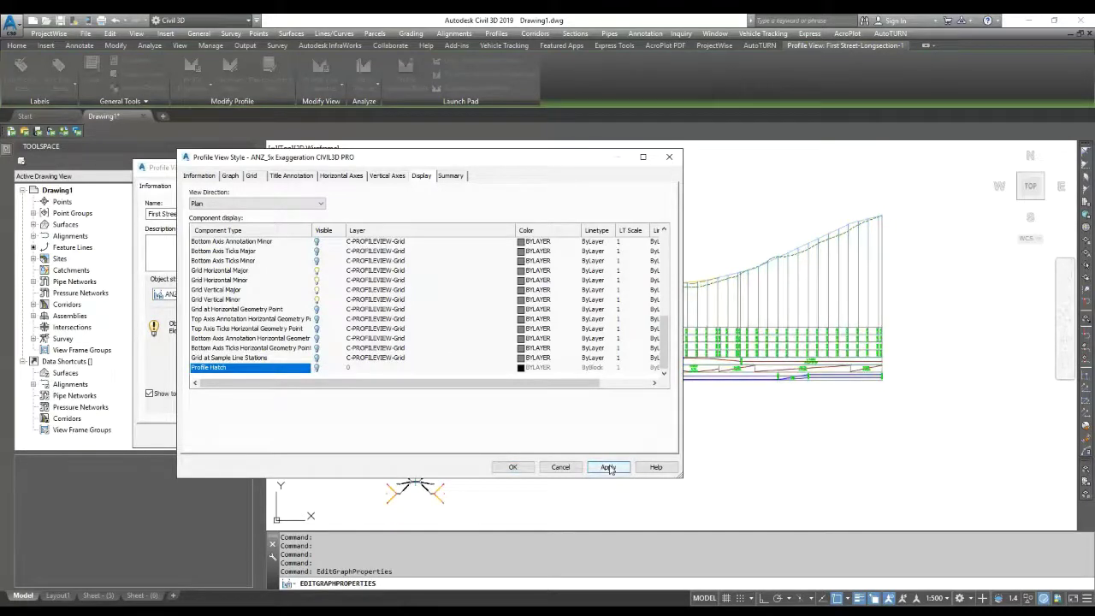
left_click(524, 467)
left_click(547, 436)
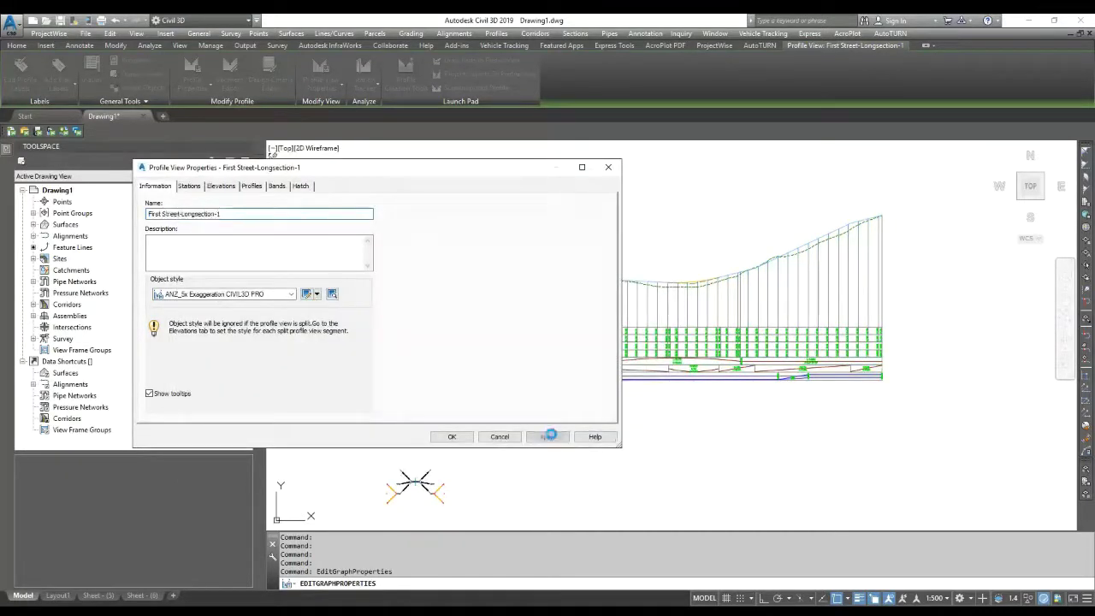
left_click(468, 438)
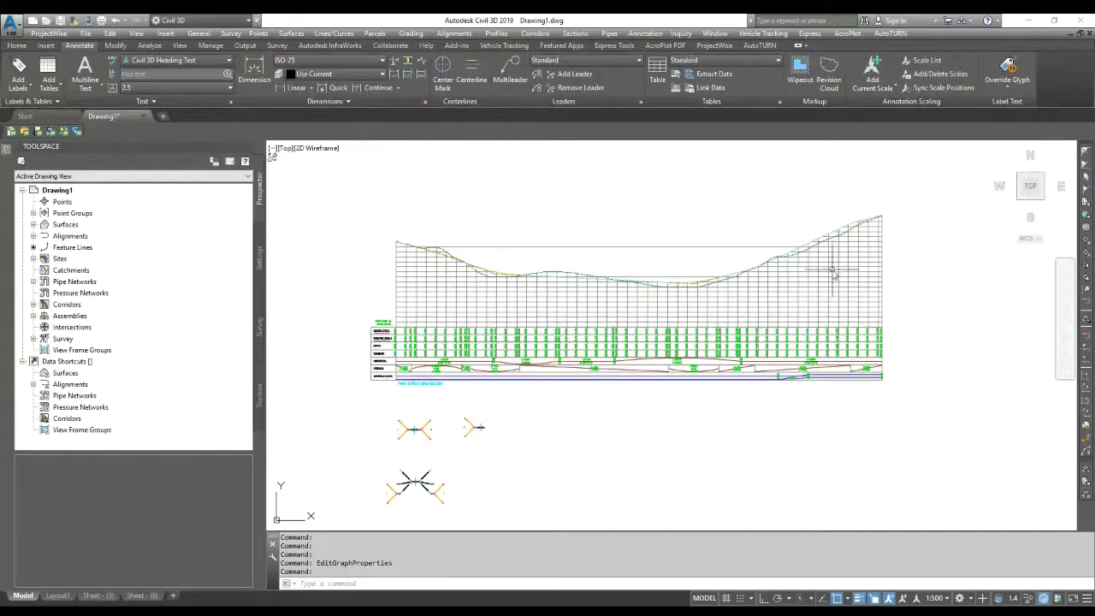
Step: Open the long section's profile view properties and bring up the grid settings of its current object style
scroll(613, 292, "up", 2)
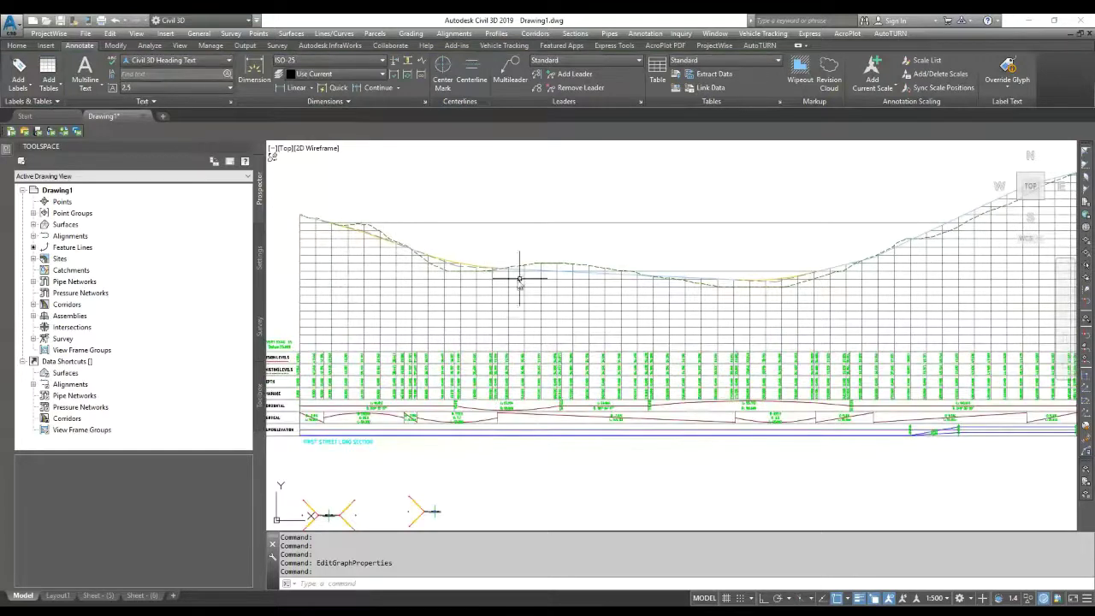
scroll(860, 276, "down", 2)
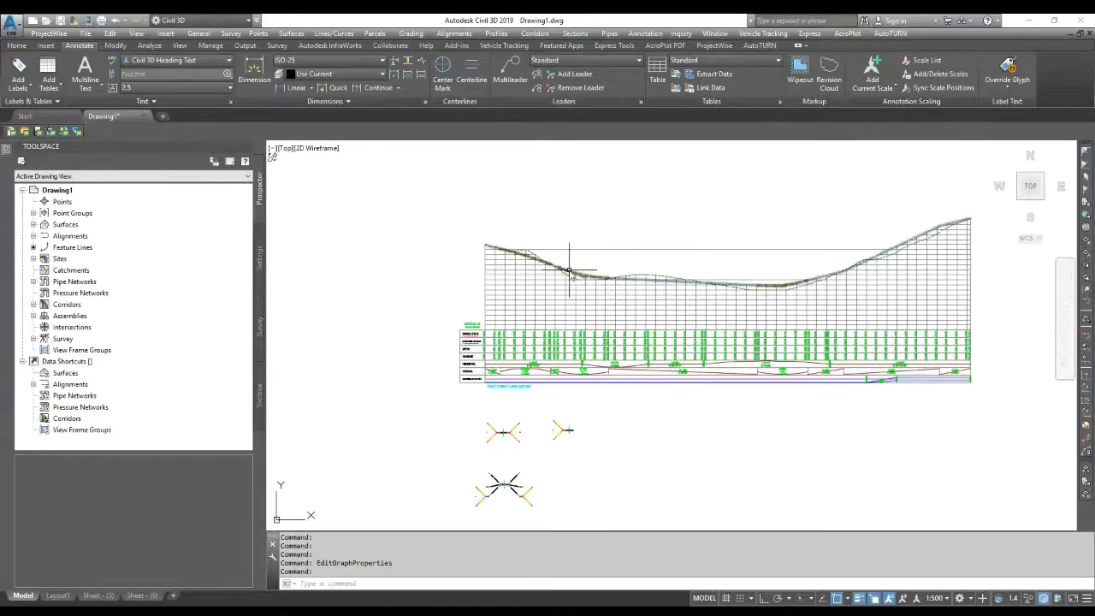
left_click(463, 338)
right_click(462, 338)
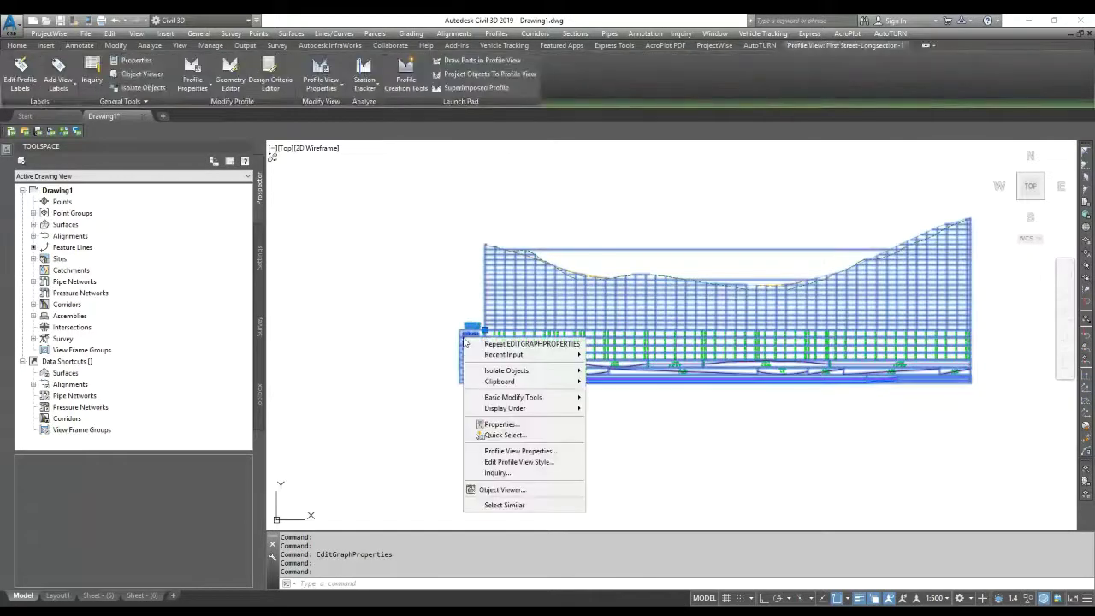
left_click(511, 448)
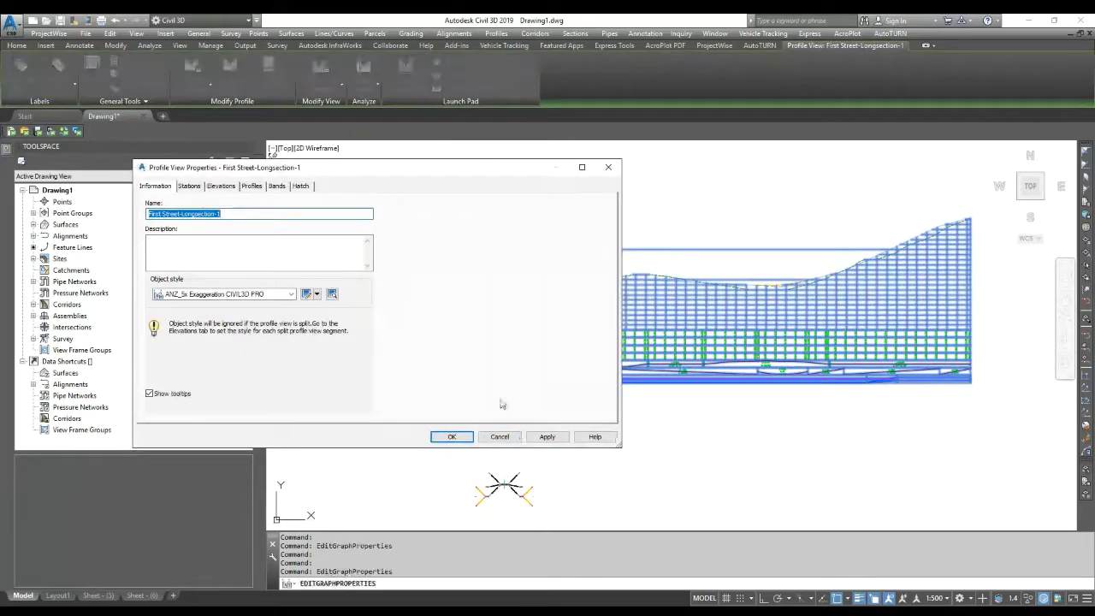
left_click(318, 294)
left_click(334, 333)
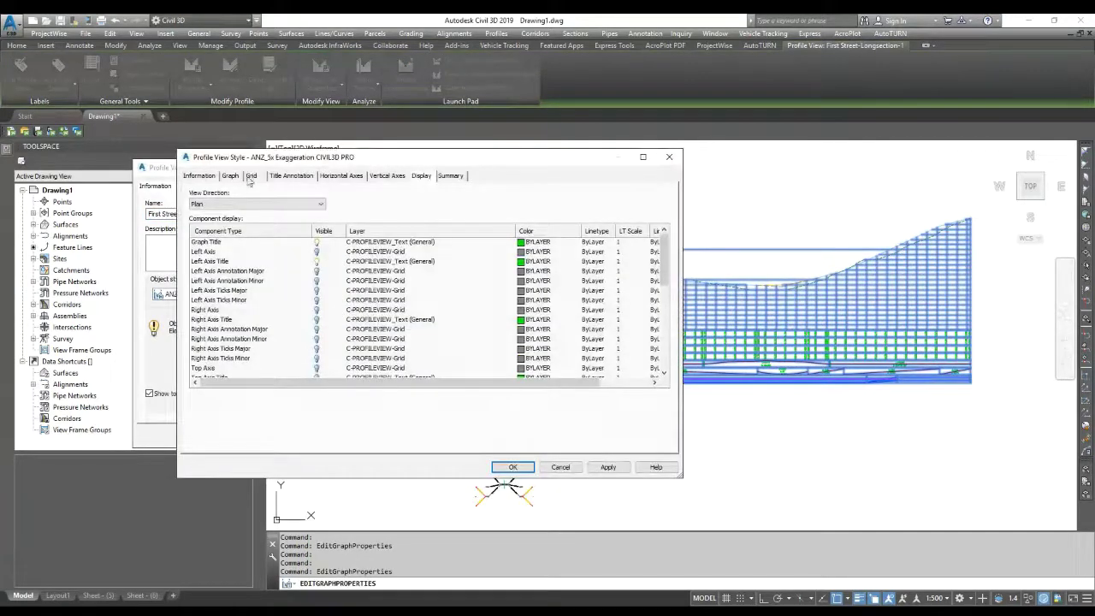
left_click(251, 176)
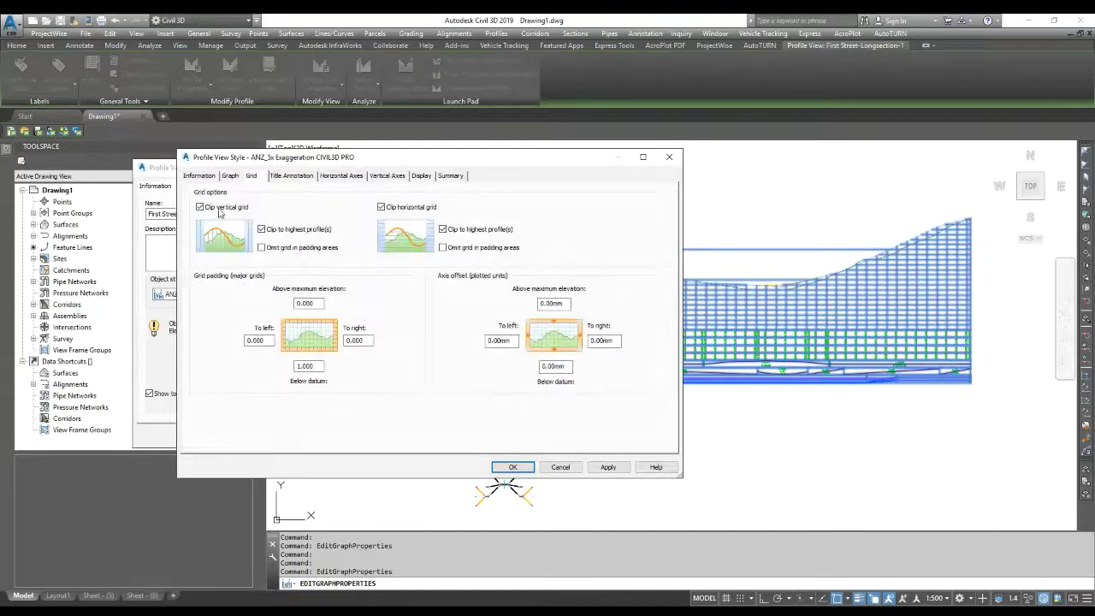
Step: Turn off vertical and horizontal grid clipping in the style and apply the change to the profile view
left_click(218, 210)
left_click(390, 209)
left_click(606, 467)
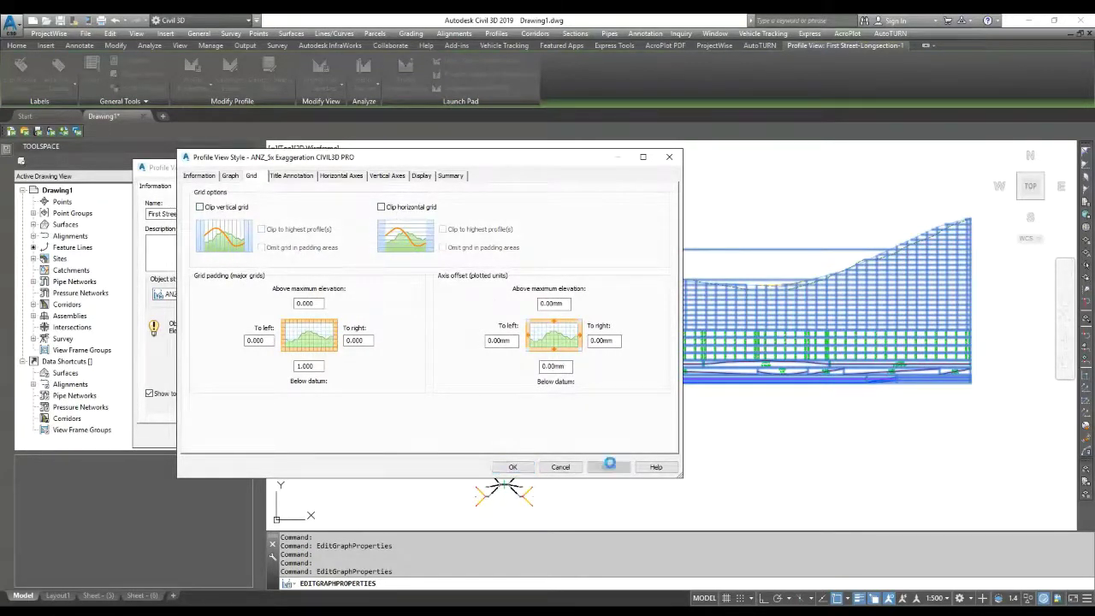
left_click(512, 467)
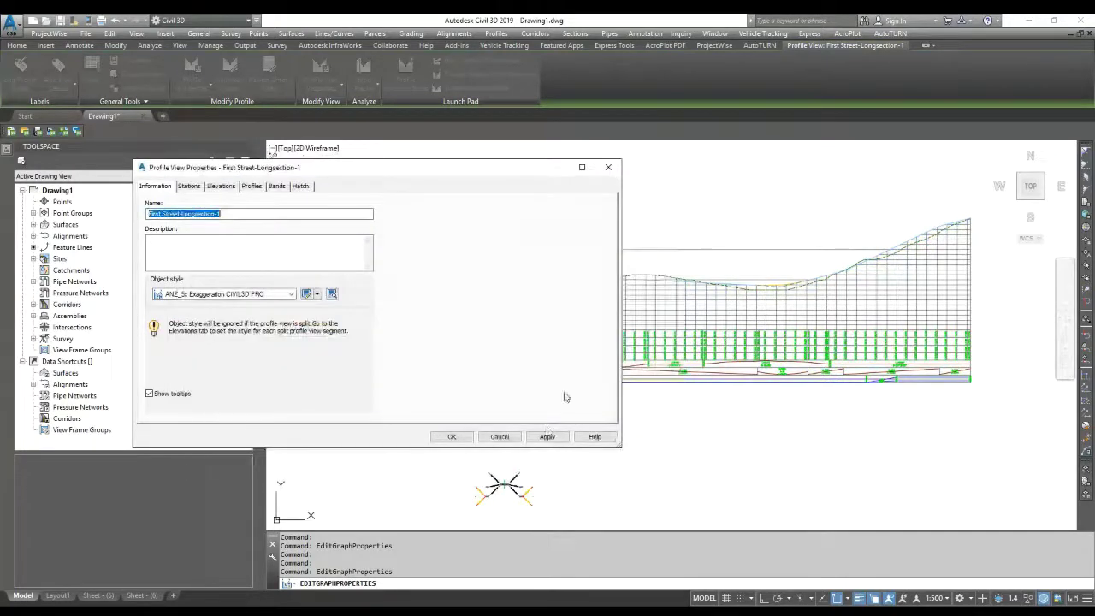
left_click(552, 437)
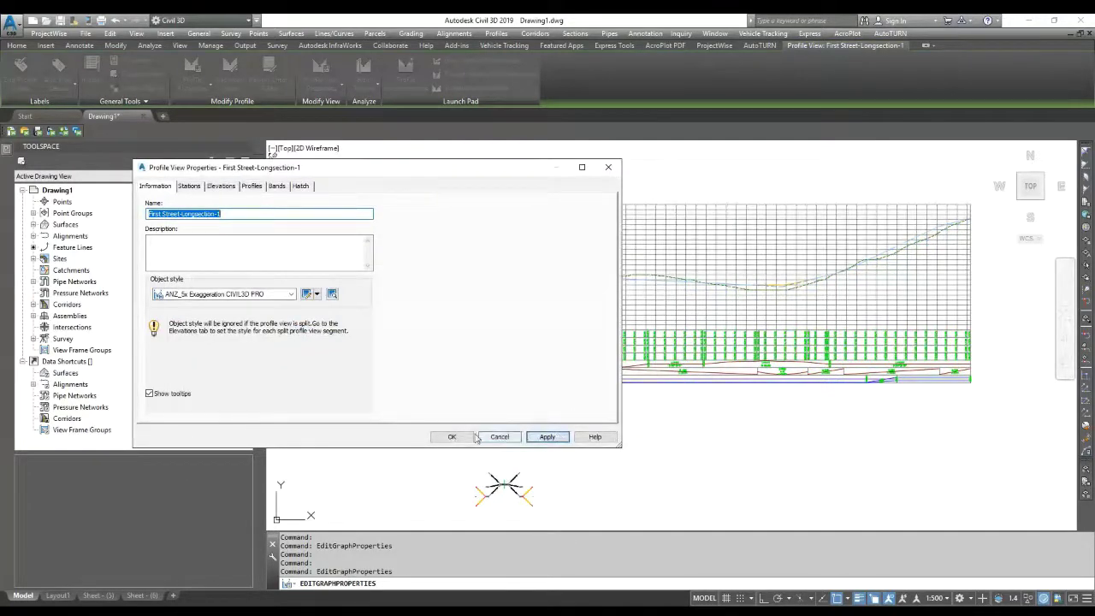
left_click(451, 437)
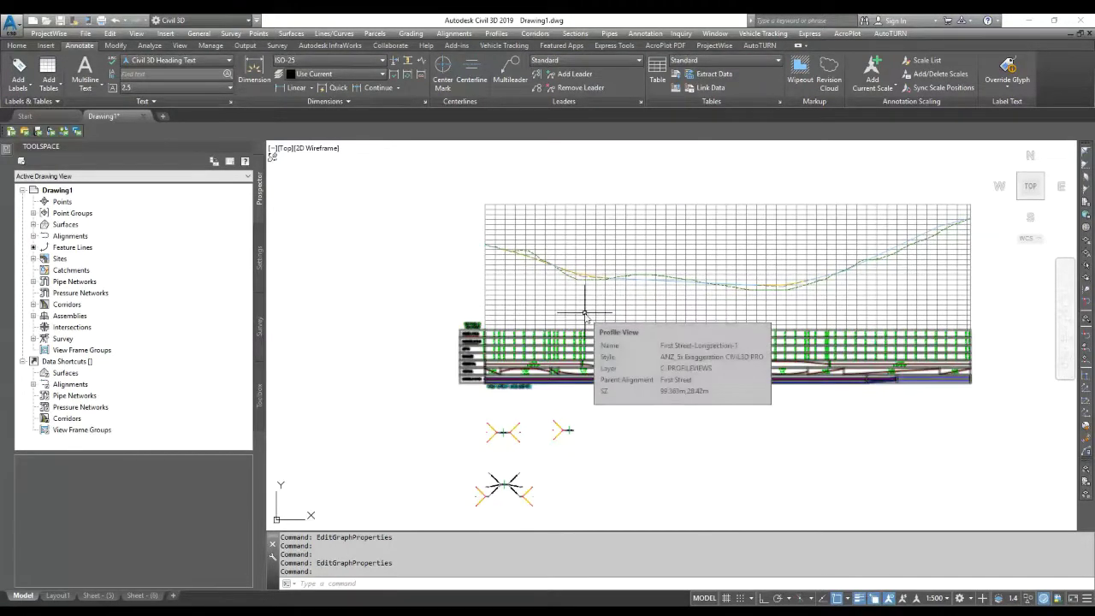
Step: Reopen the profile view properties and bring up the component display settings of the ANZ_5x Exaggeration CIVIL3D PRO style
left_click(469, 341)
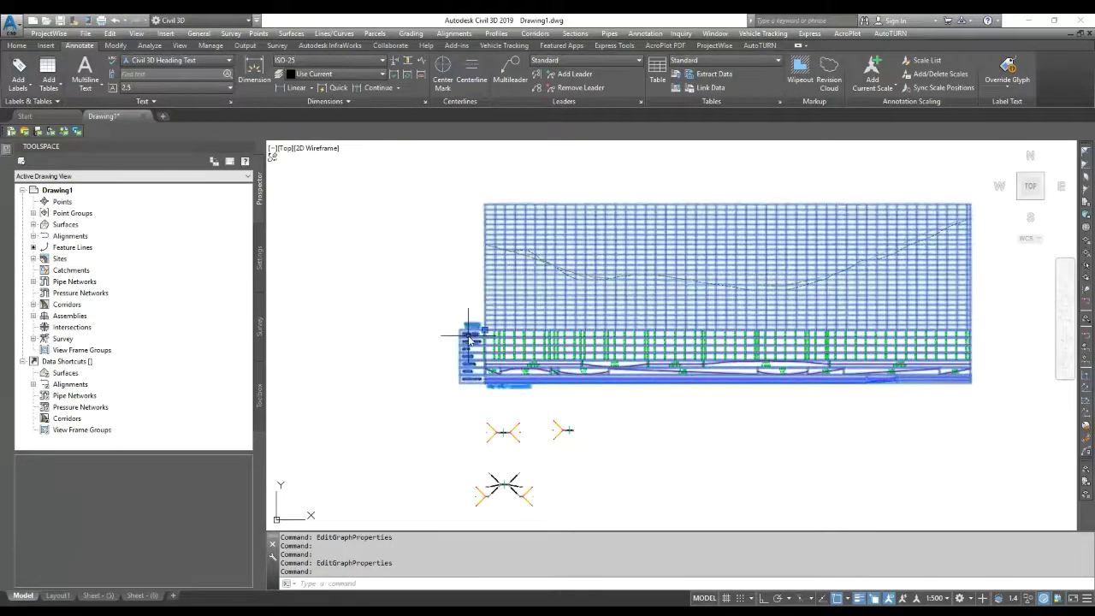
right_click(468, 340)
left_click(525, 449)
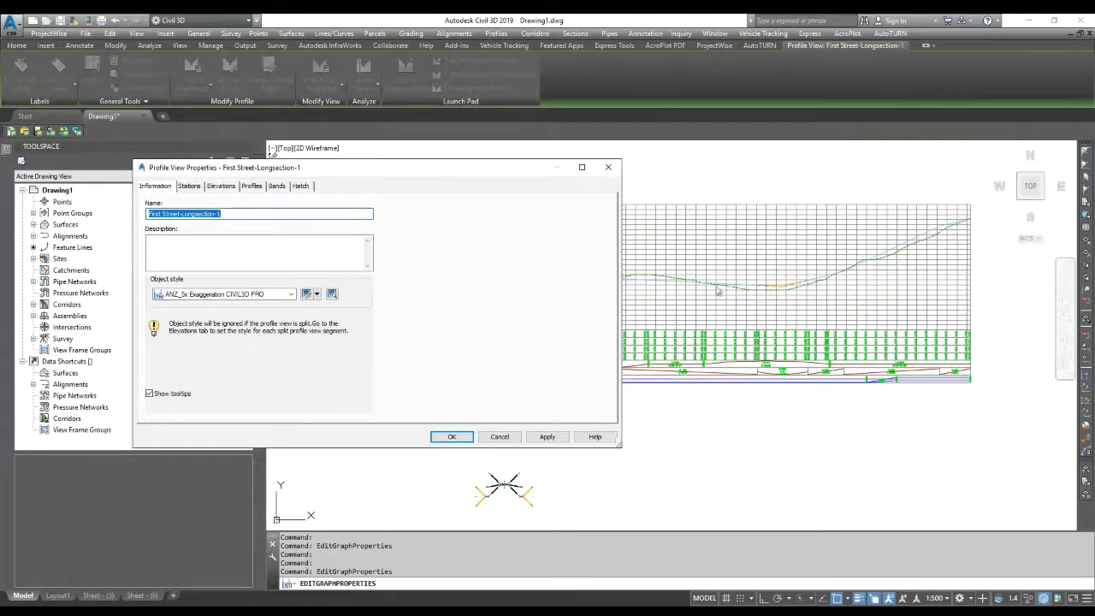
left_click(307, 293)
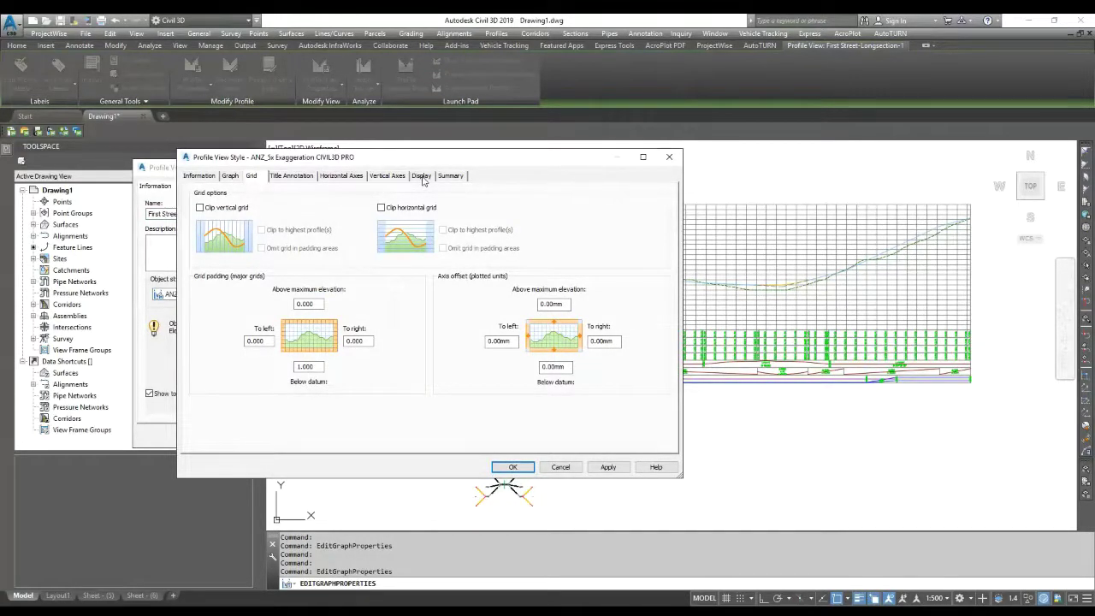
left_click(422, 176)
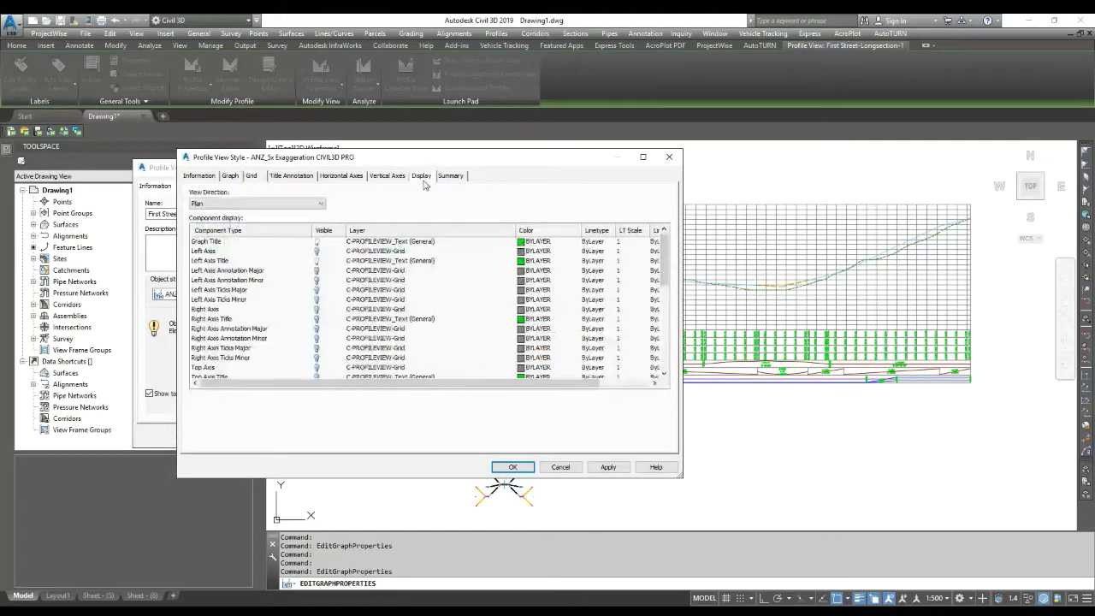
Step: Set the linetype of the horizontal and vertical major and minor grid components to DOT2
scroll(472, 248, "down", 7)
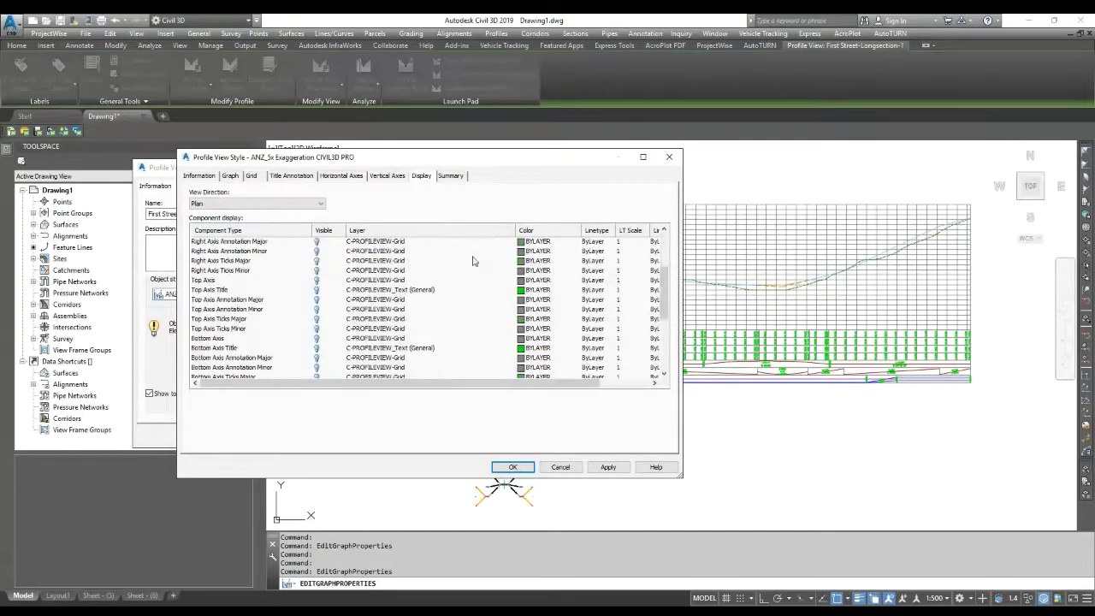
left_click(236, 280)
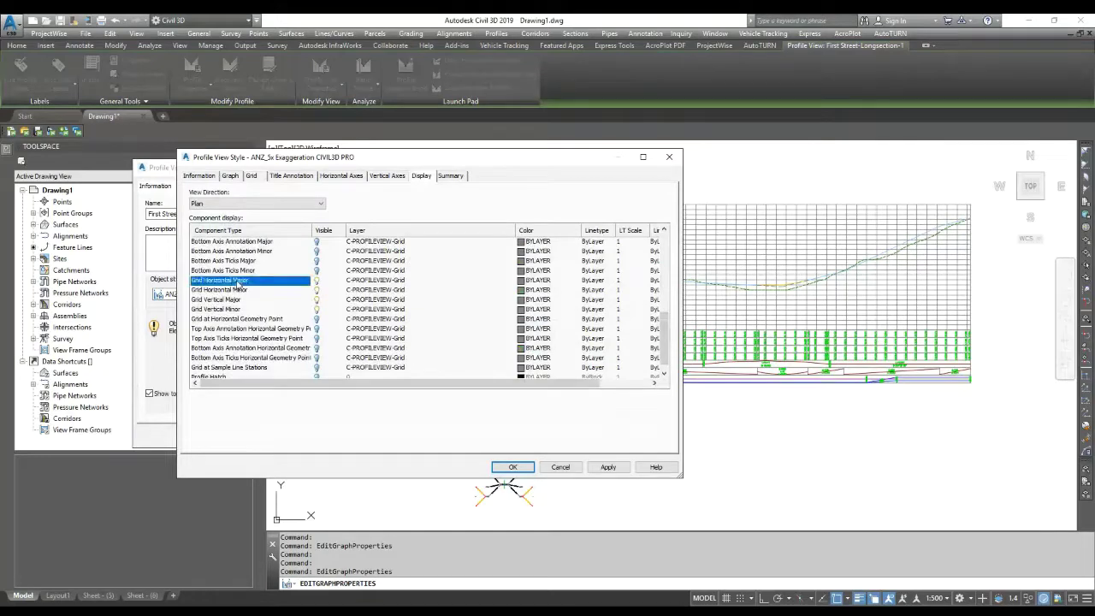
left_click(599, 281)
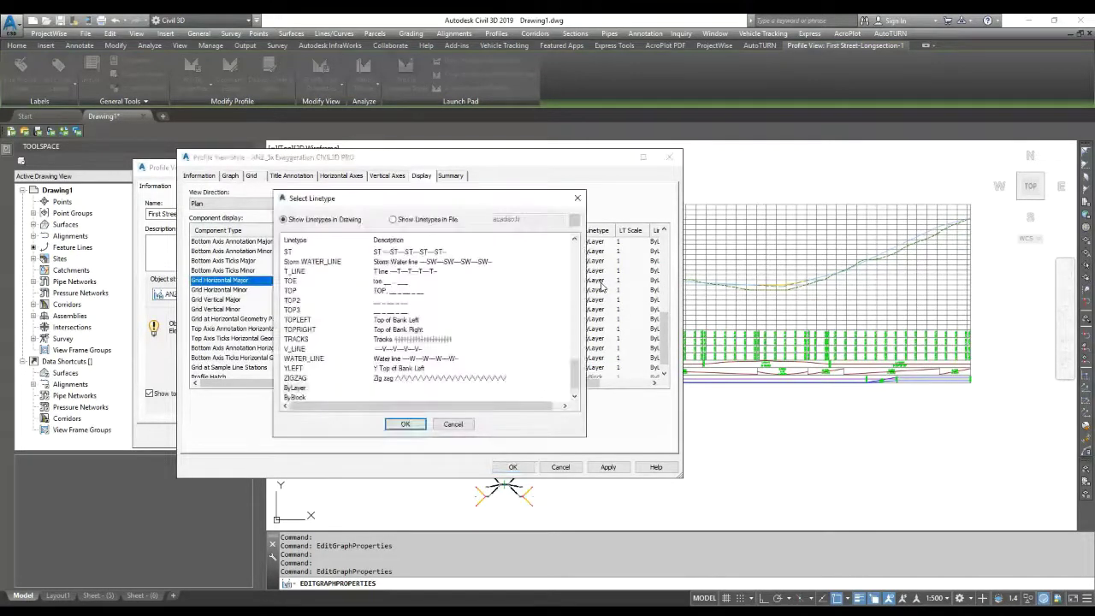
left_click(462, 420)
left_click(233, 310, "shift")
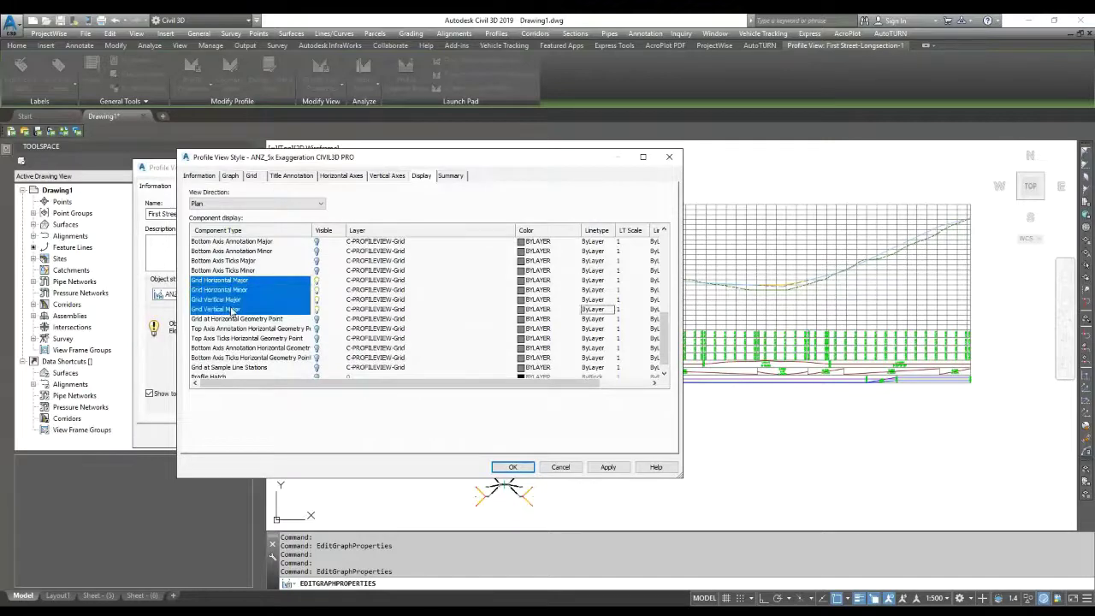
left_click(590, 281)
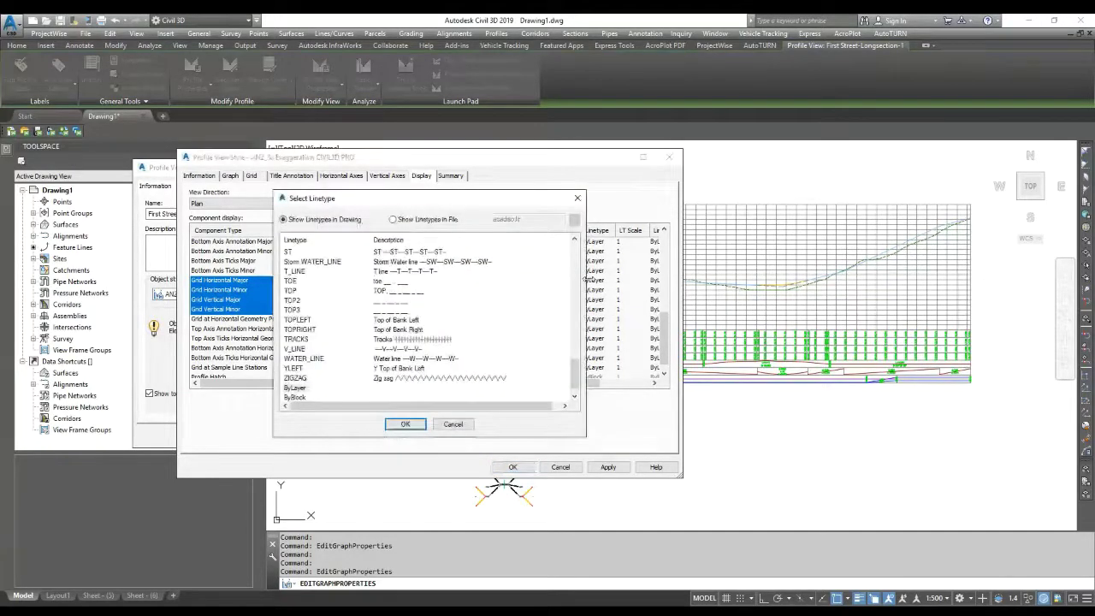
scroll(295, 295, "up", 6)
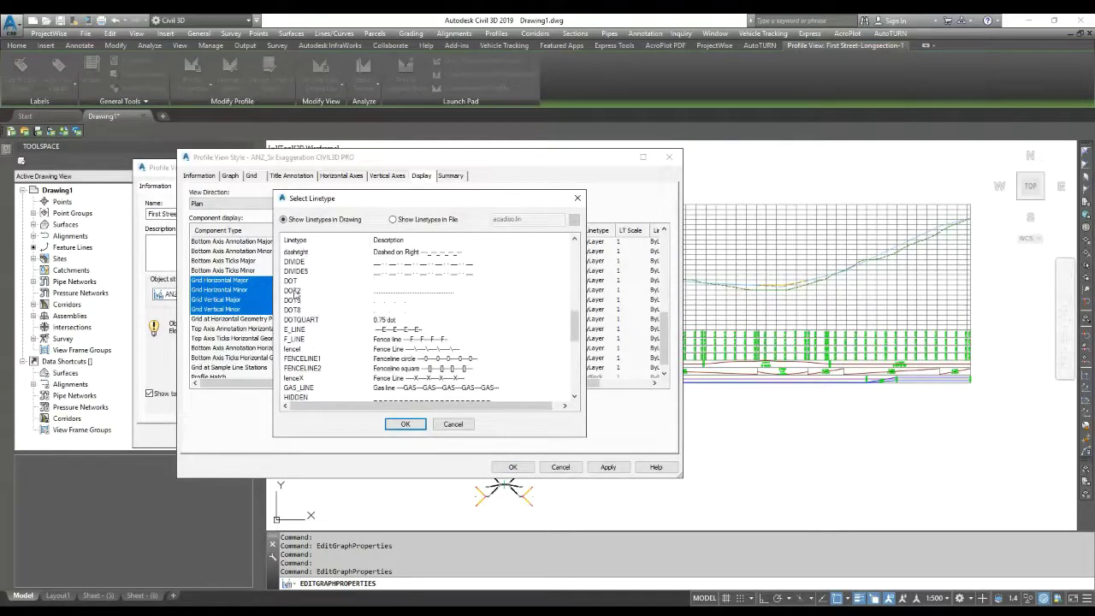
left_click(293, 291)
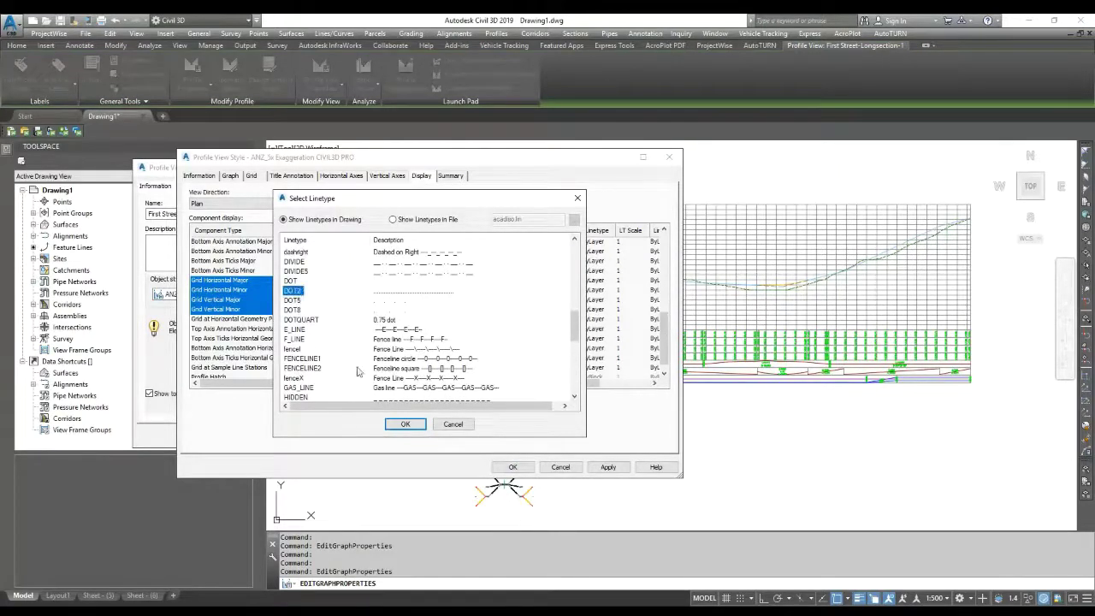
left_click(403, 423)
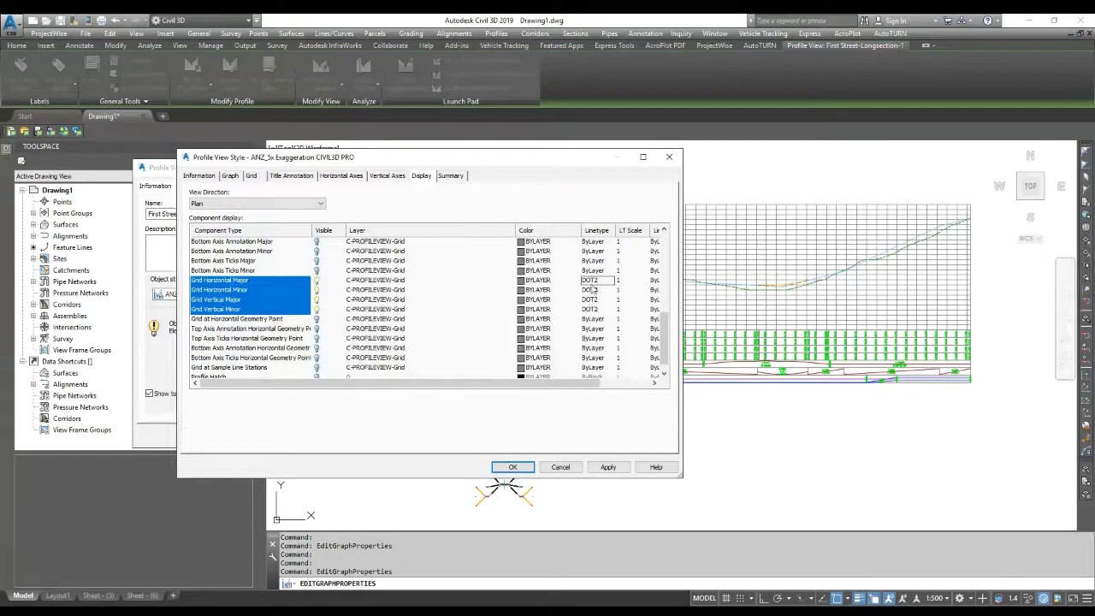
Step: Set the colour of the four selected grid components to 9 and apply the style to the profile view
left_click(536, 287)
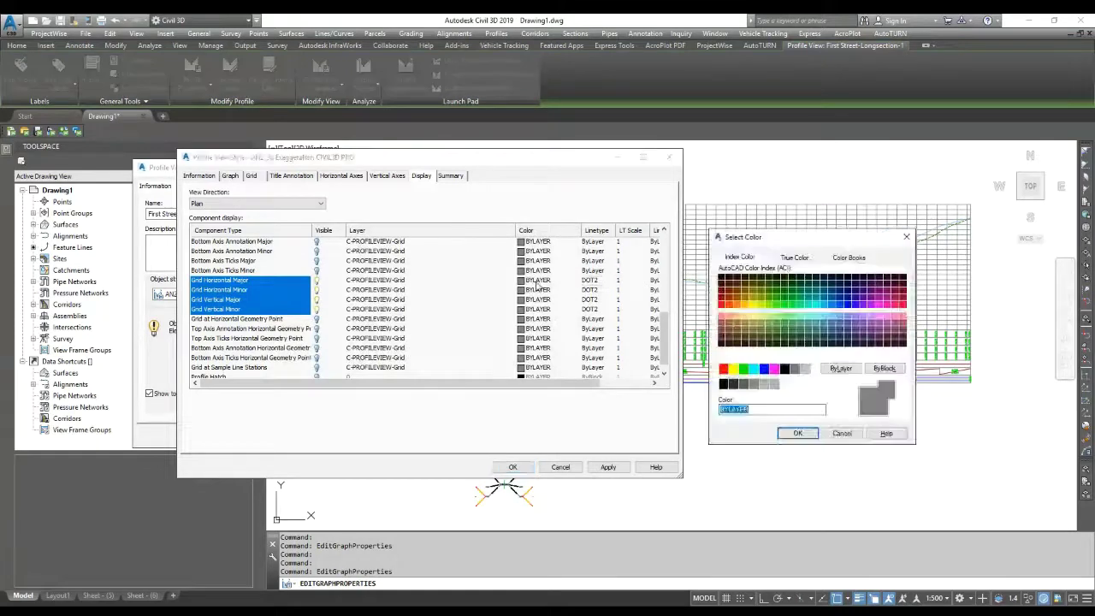
left_click(805, 372)
left_click(797, 432)
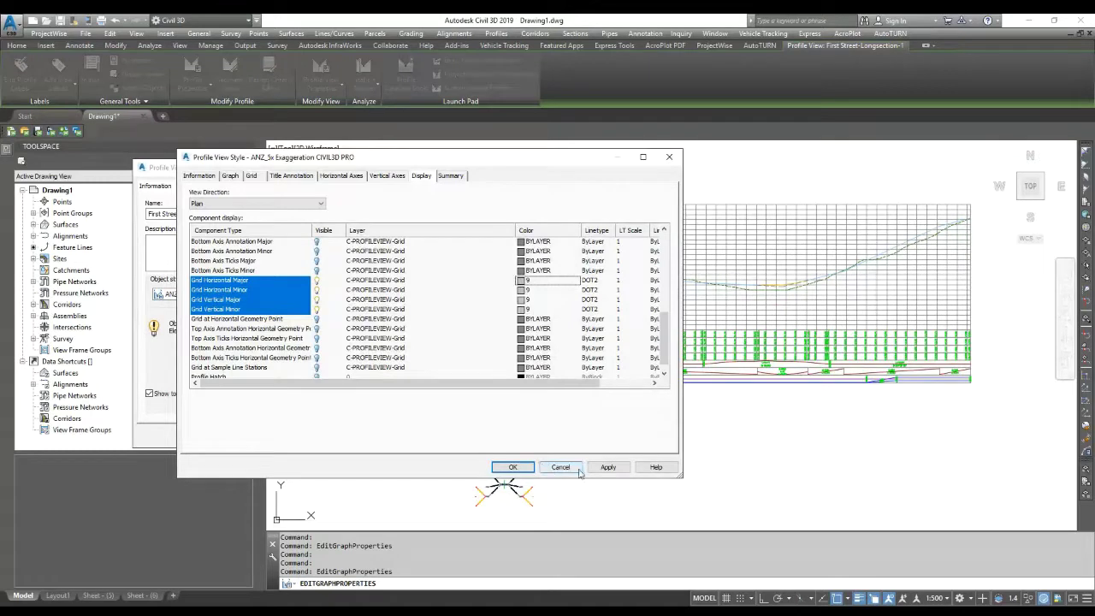
left_click(505, 466)
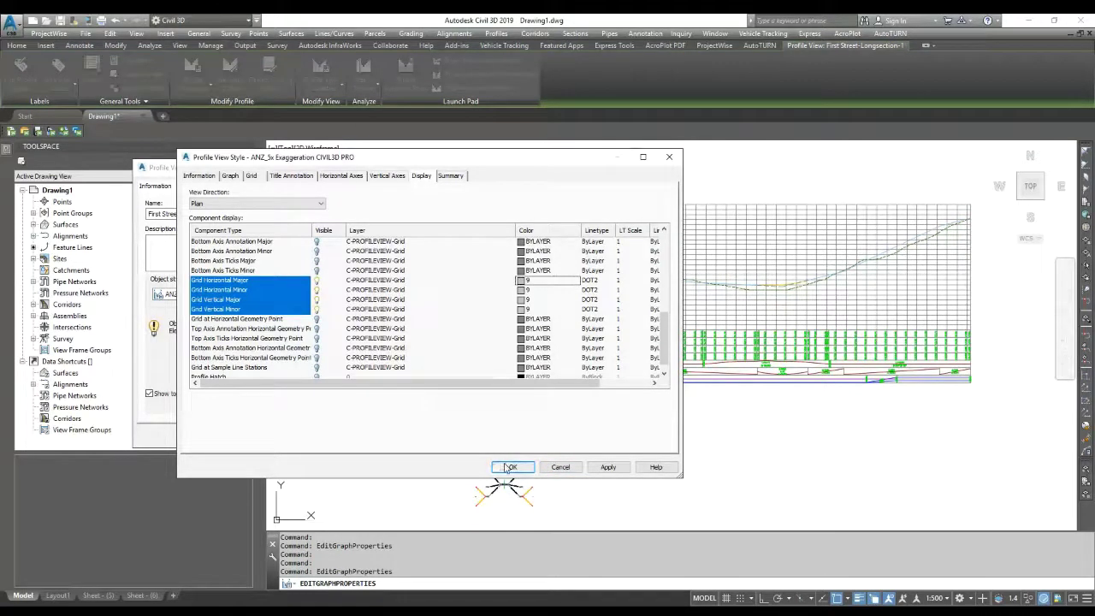
left_click(548, 436)
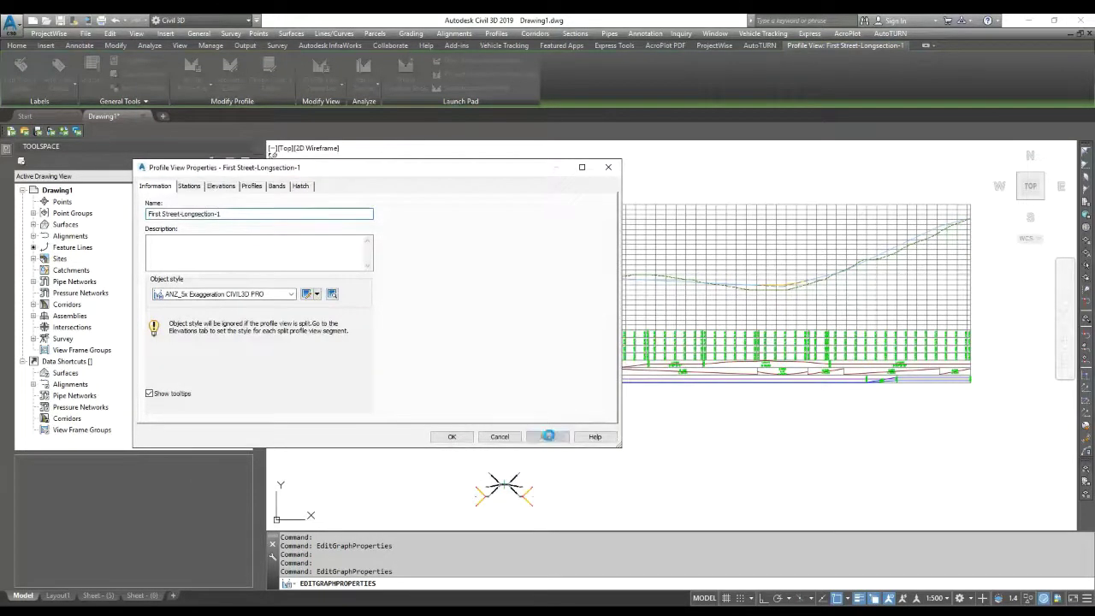
left_click(452, 436)
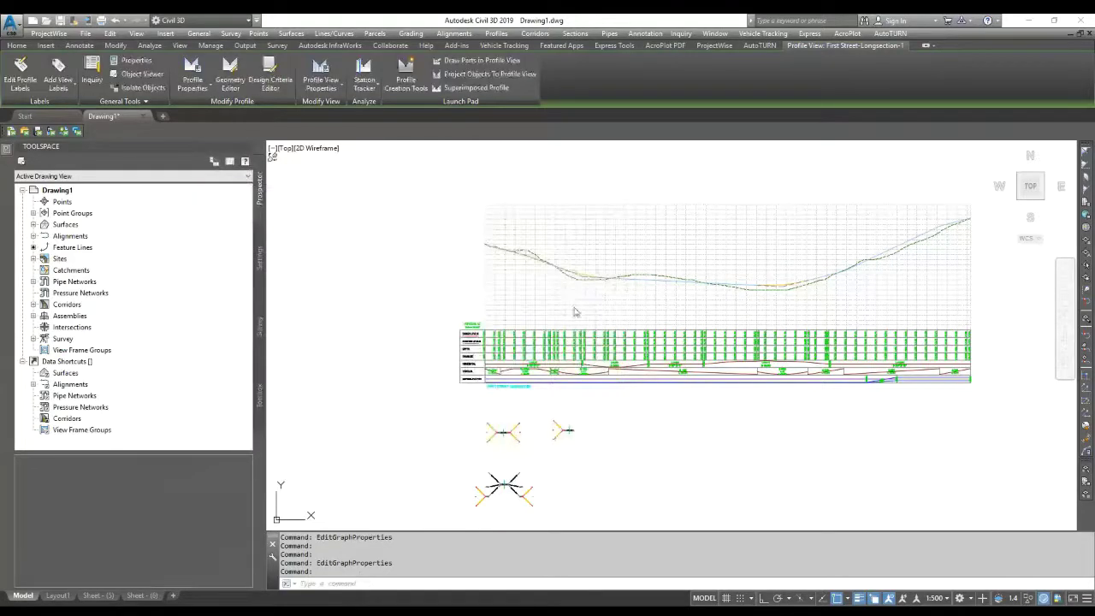
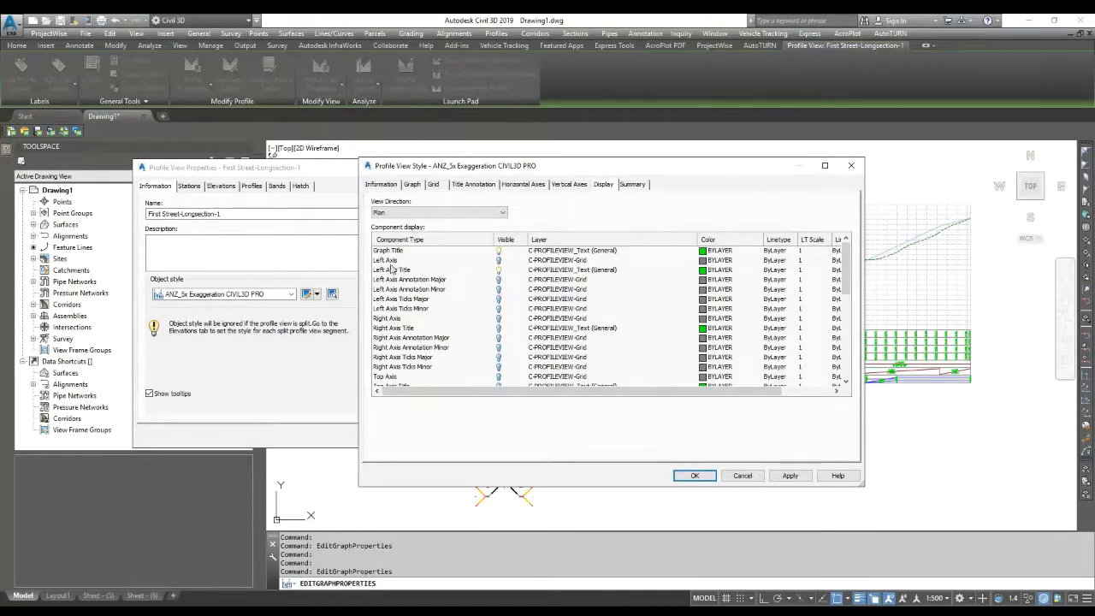
Step: Make the Left Axis, Right Axis and Top Axis components visible in the style's plan display
left_click(497, 262)
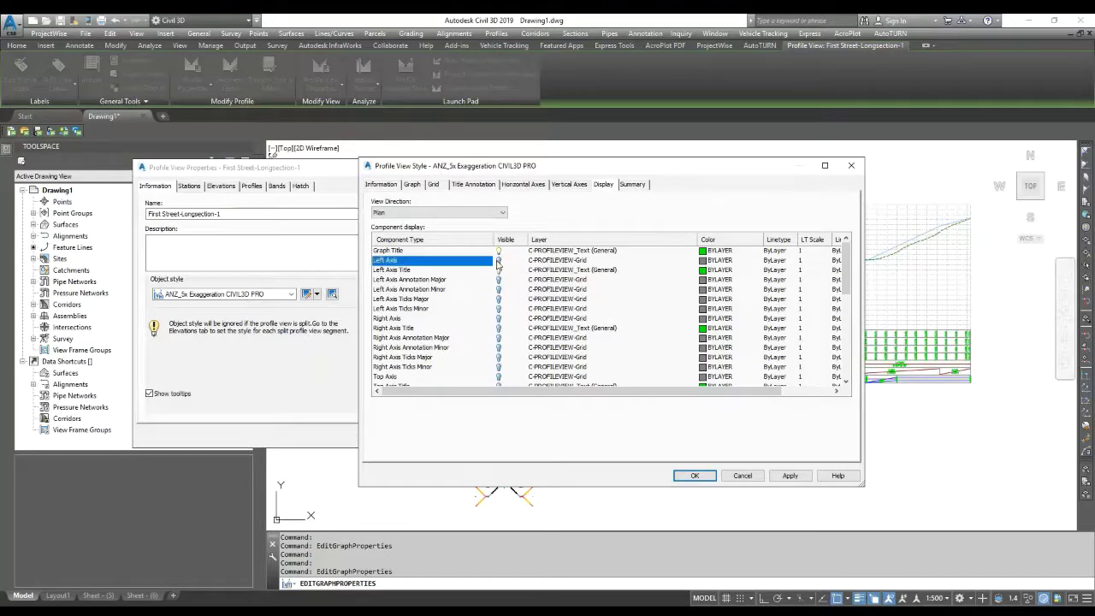
left_click(431, 319)
left_click(499, 318)
scroll(502, 321, "down", 2)
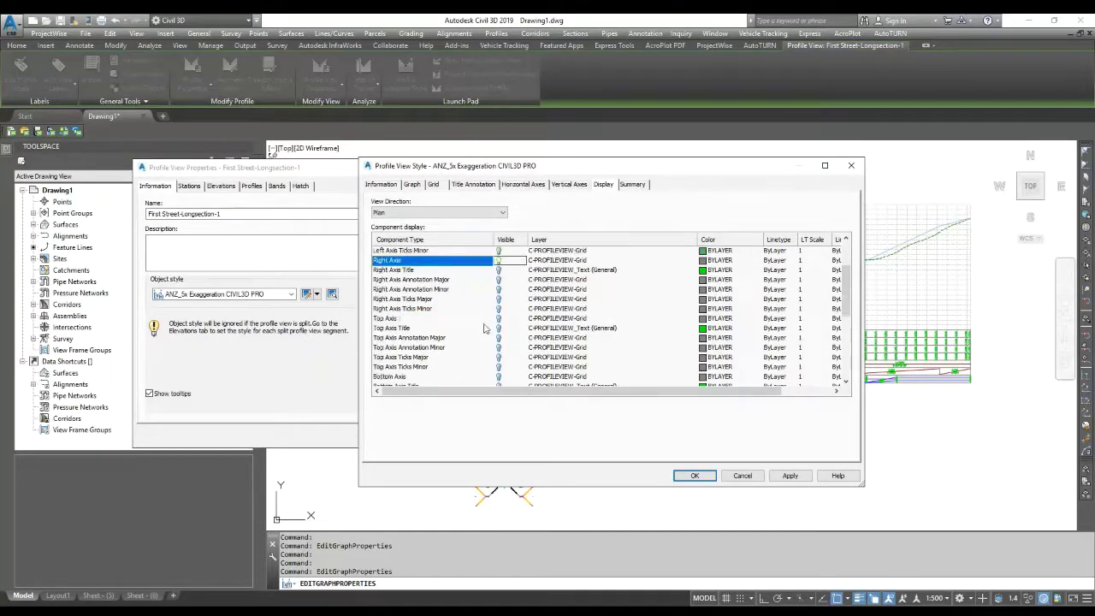
left_click(500, 319)
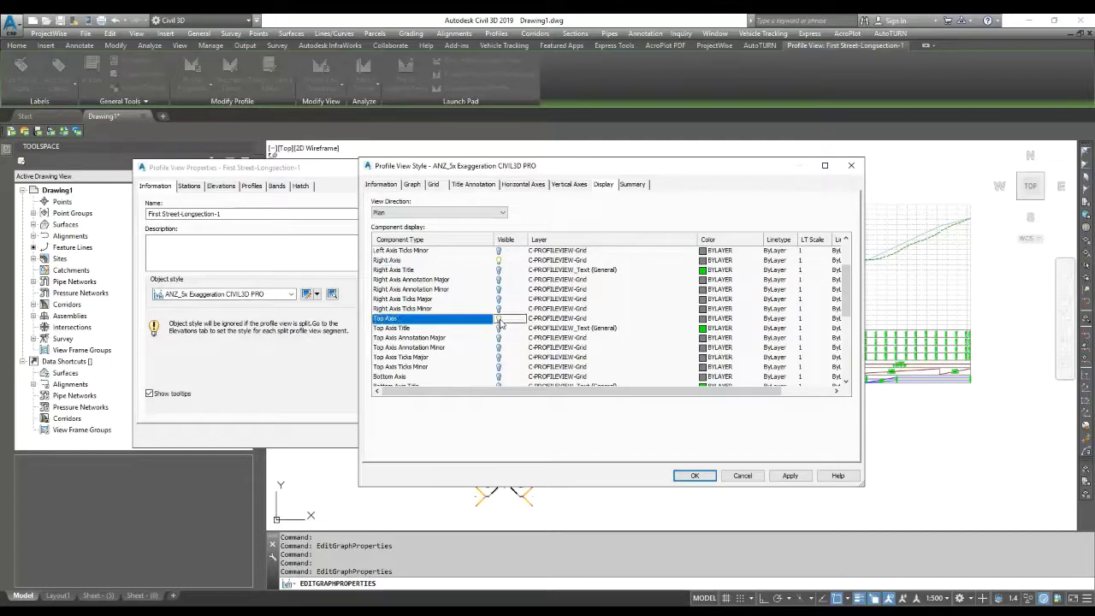
Step: Set the profile view style's axis offsets to 5 mm to left, above maximum elevation and to right, and apply the style to the profile view
left_click(431, 185)
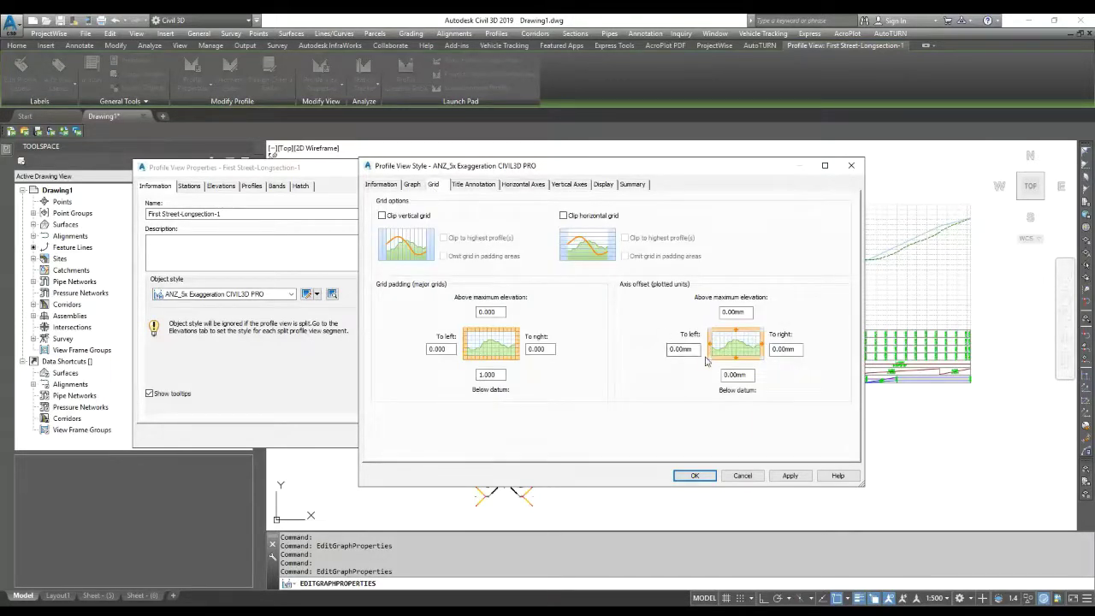
left_click_drag(698, 349, 639, 360)
type("5")
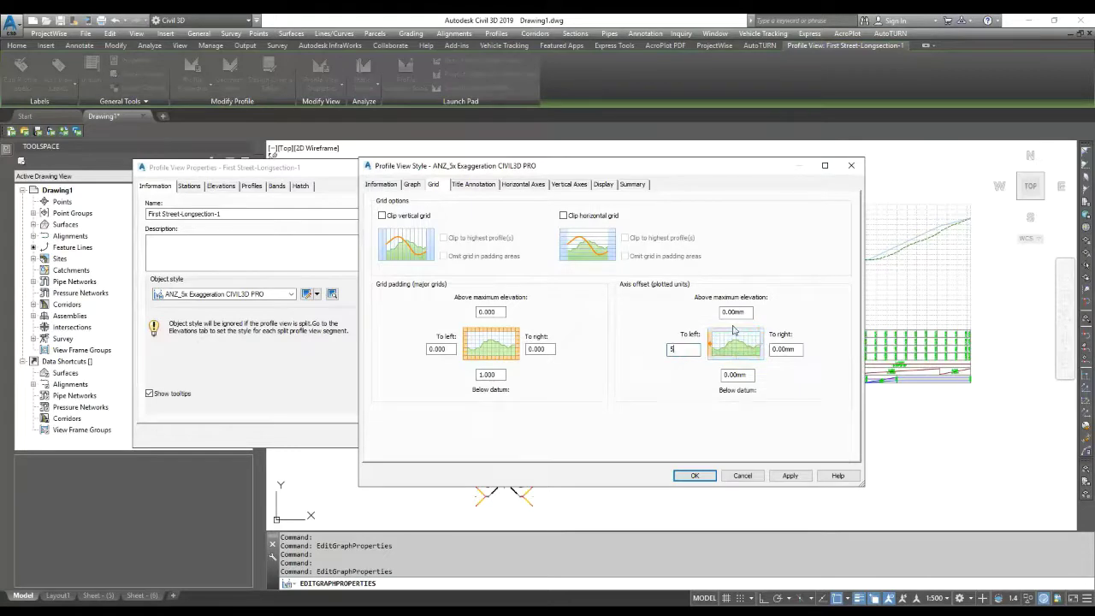
double_click(749, 312)
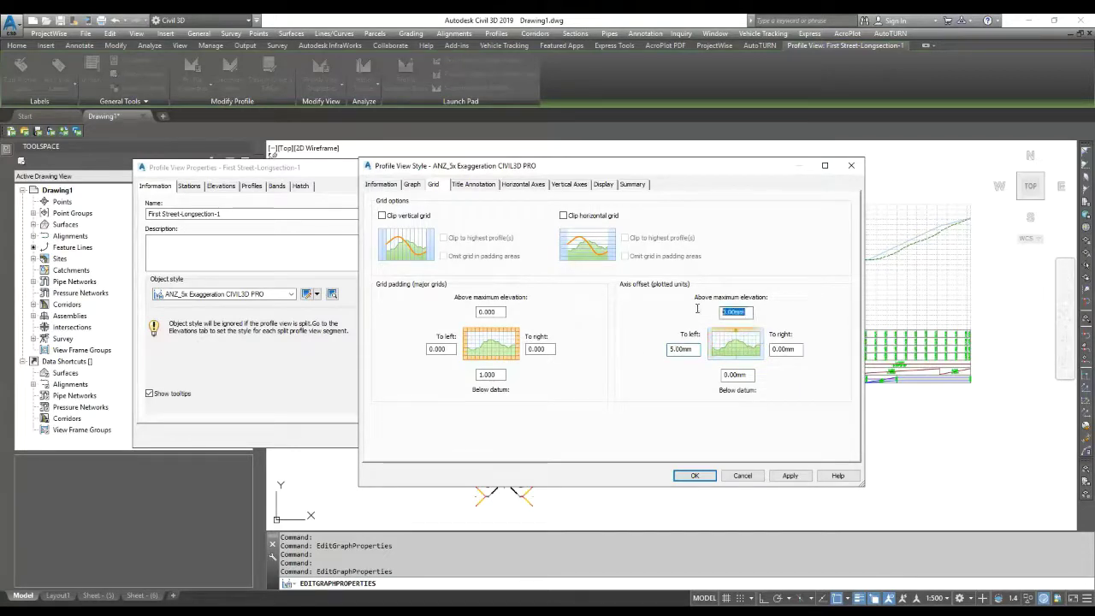
type("5")
left_click_drag(808, 351, 742, 357)
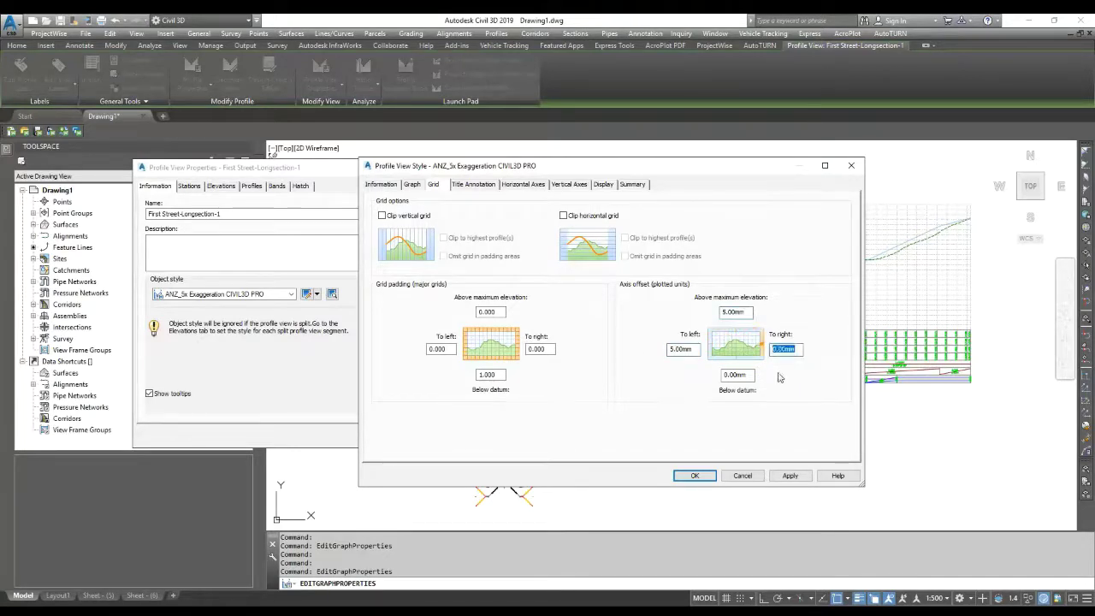
type("5")
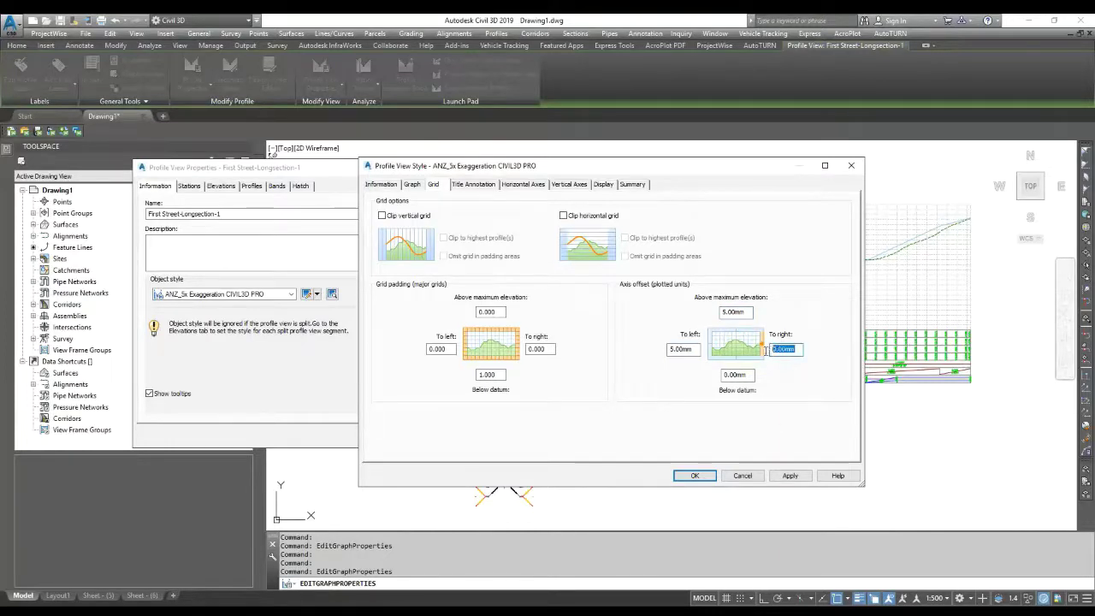
left_click(788, 475)
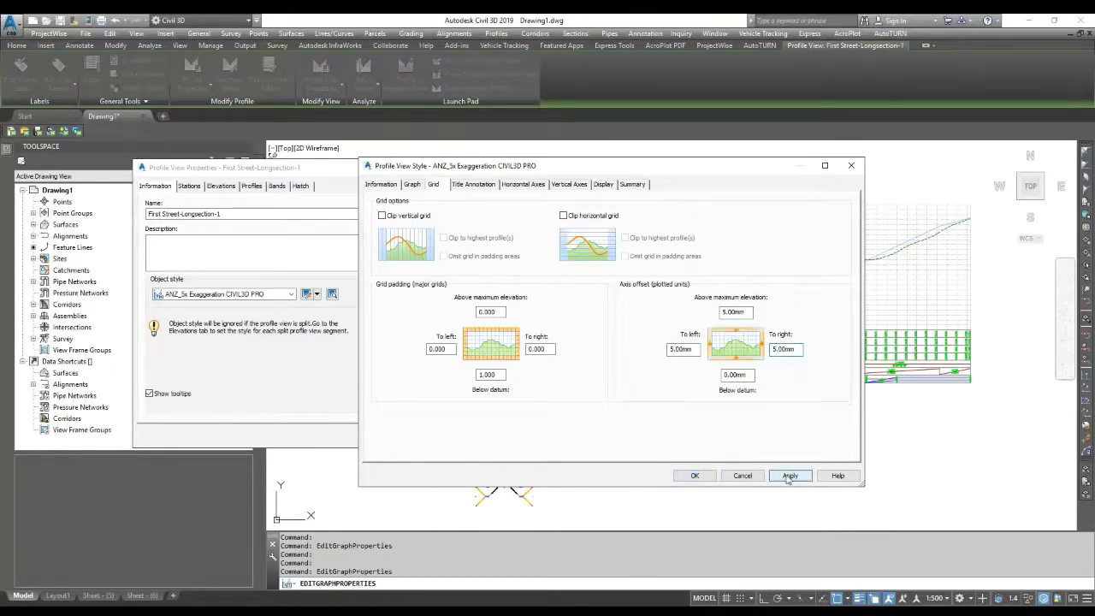
left_click(695, 475)
left_click(548, 437)
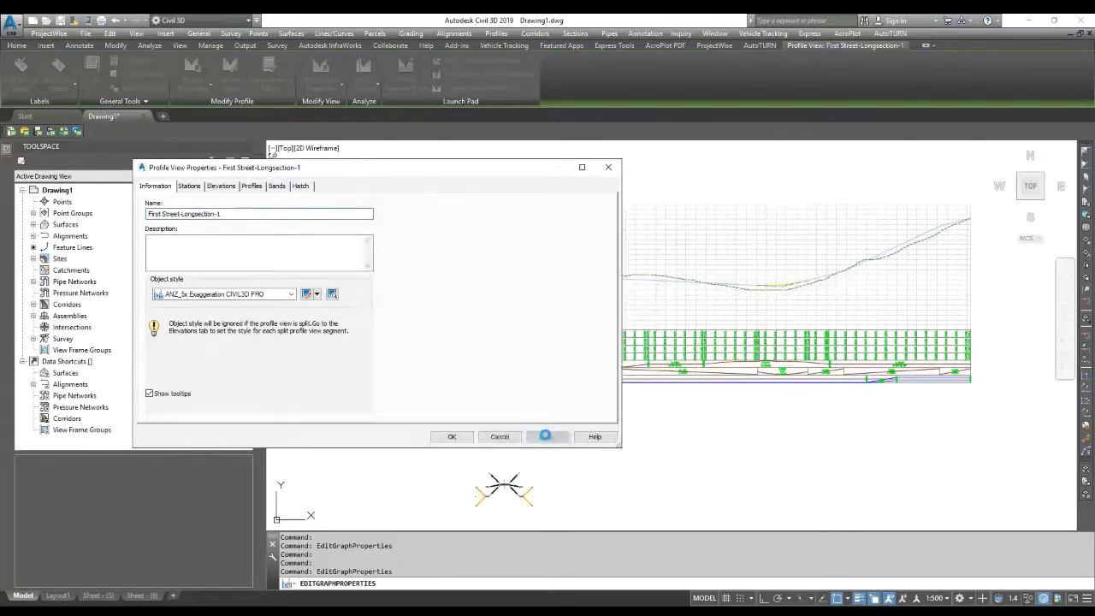
left_click(450, 437)
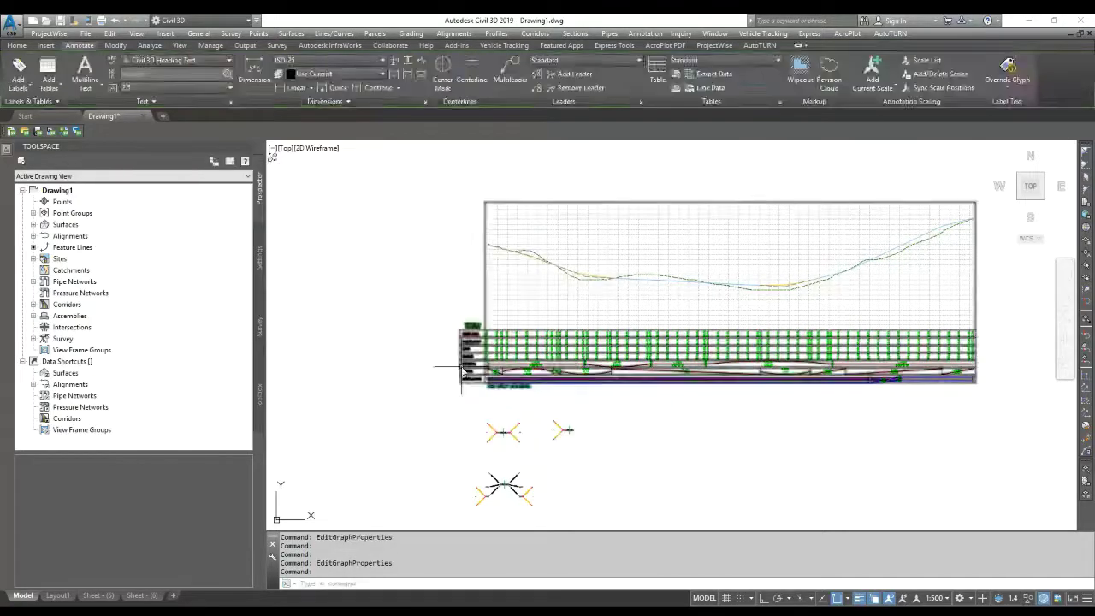
Step: Examine the gap between the grid and the offset axes at the profile view's corners and along the data bands
scroll(501, 202, "up", 4)
scroll(420, 214, "up", 3)
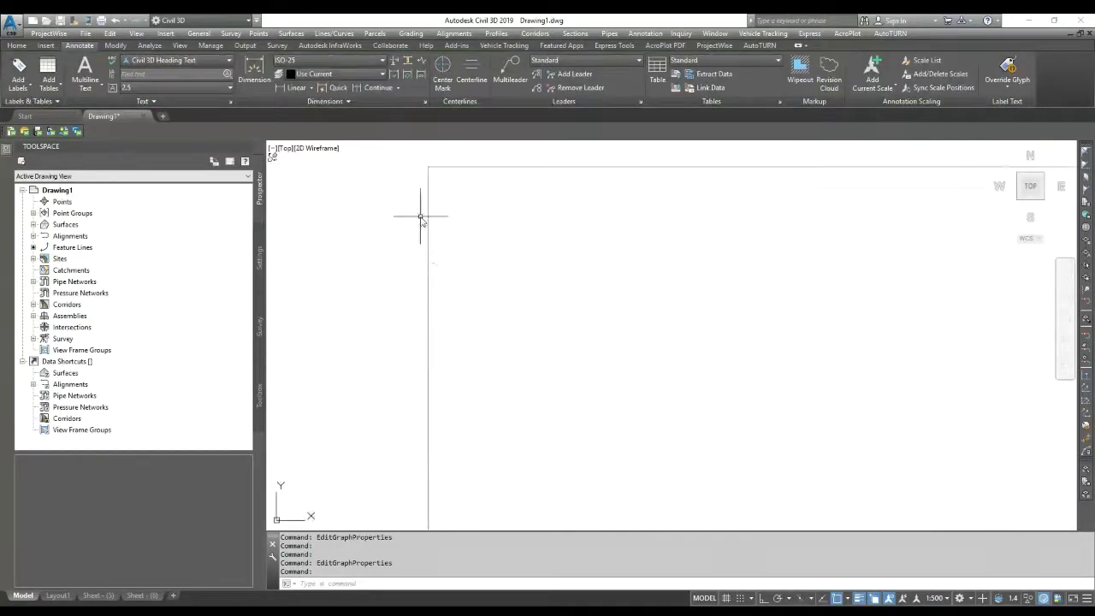
scroll(403, 237, "down", 7)
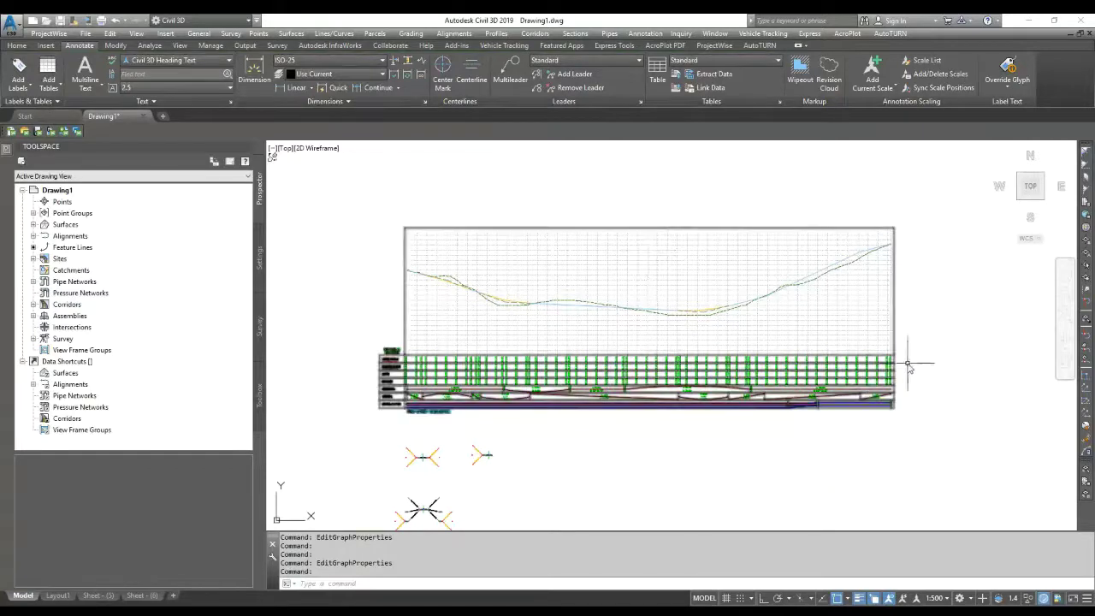
scroll(905, 362, "up", 5)
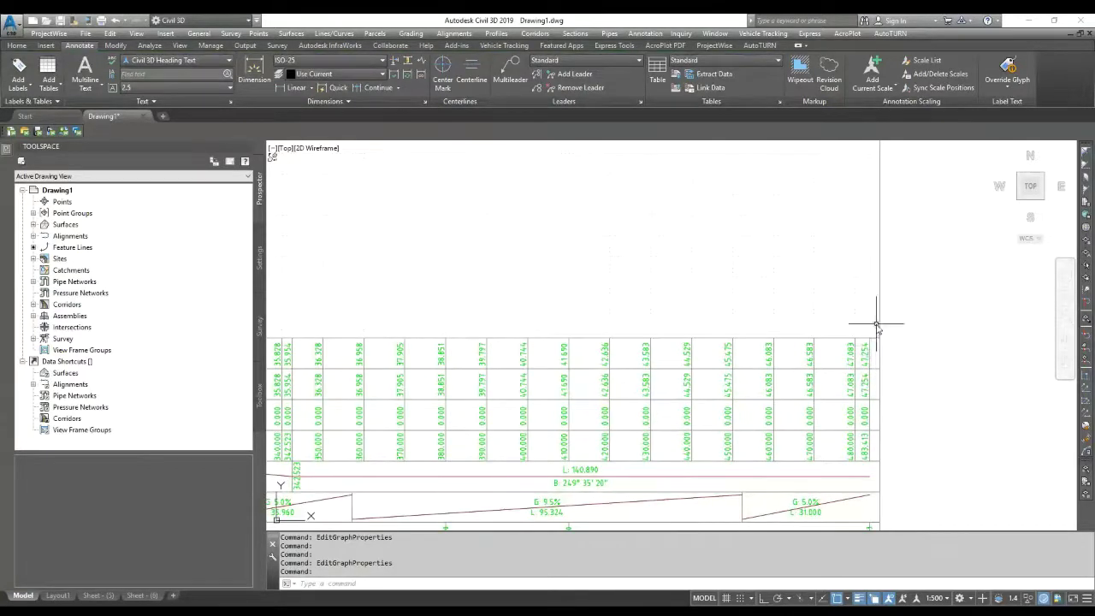
scroll(855, 354, "down", 5)
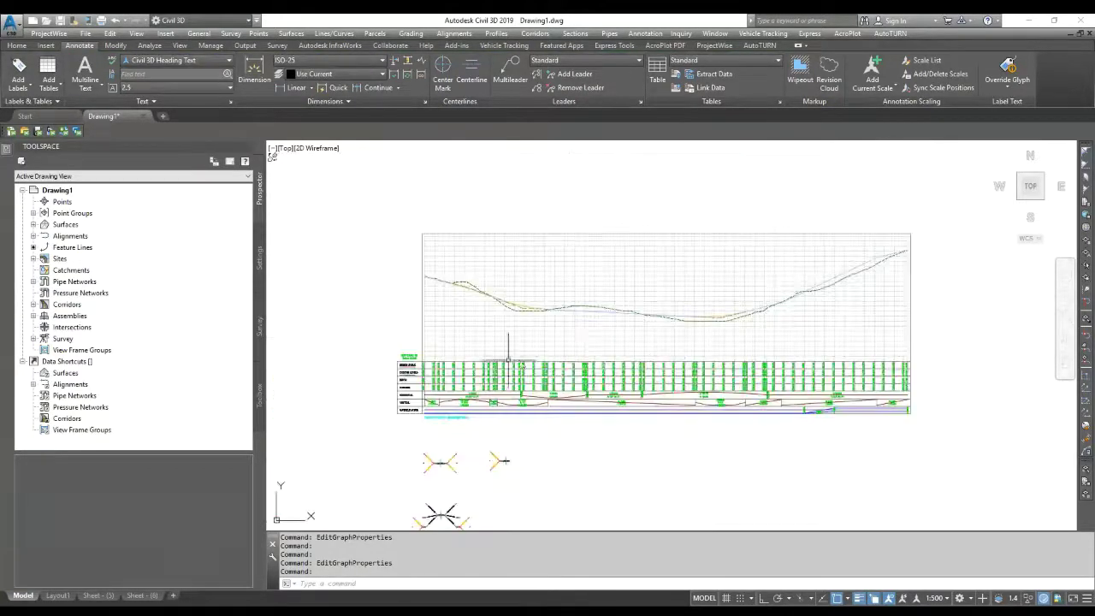
scroll(402, 359, "up", 3)
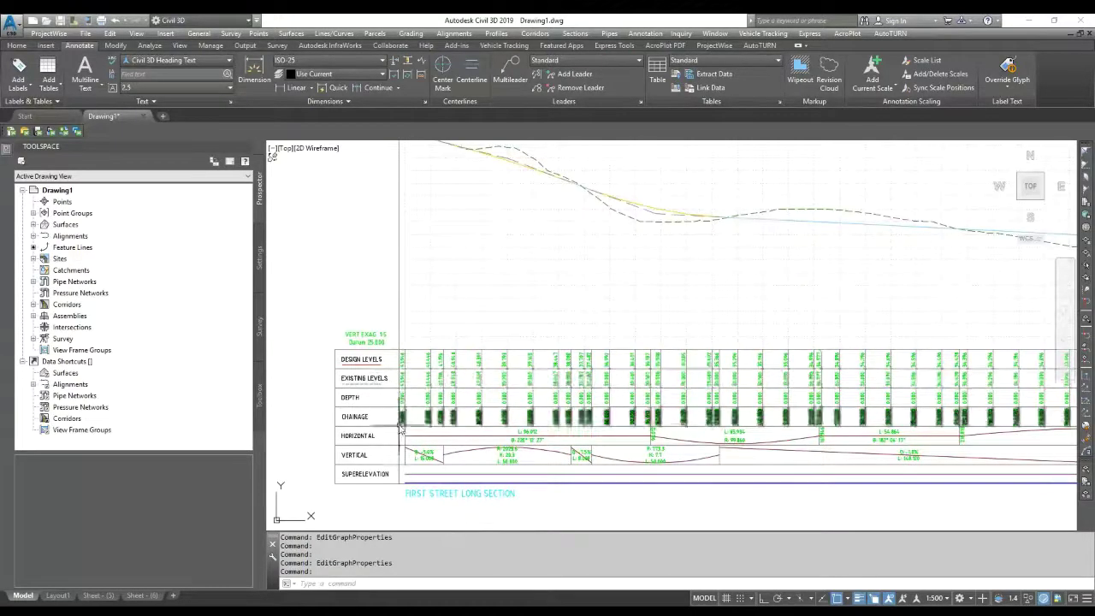
scroll(399, 444, "up", 4)
scroll(425, 466, "down", 4)
scroll(425, 466, "down", 2)
scroll(381, 376, "up", 4)
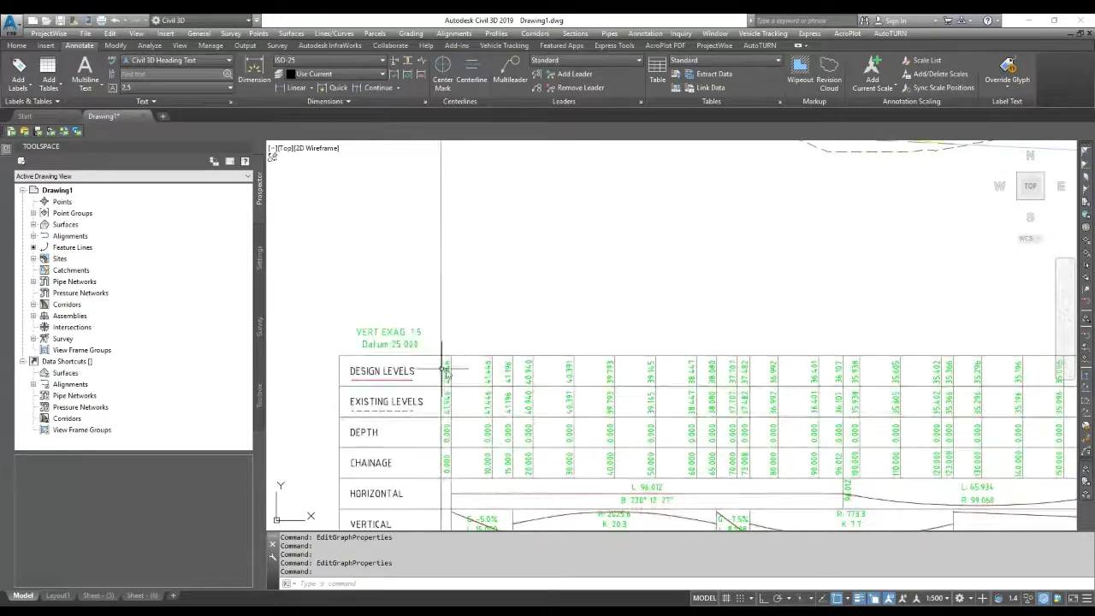
scroll(457, 363, "down", 2)
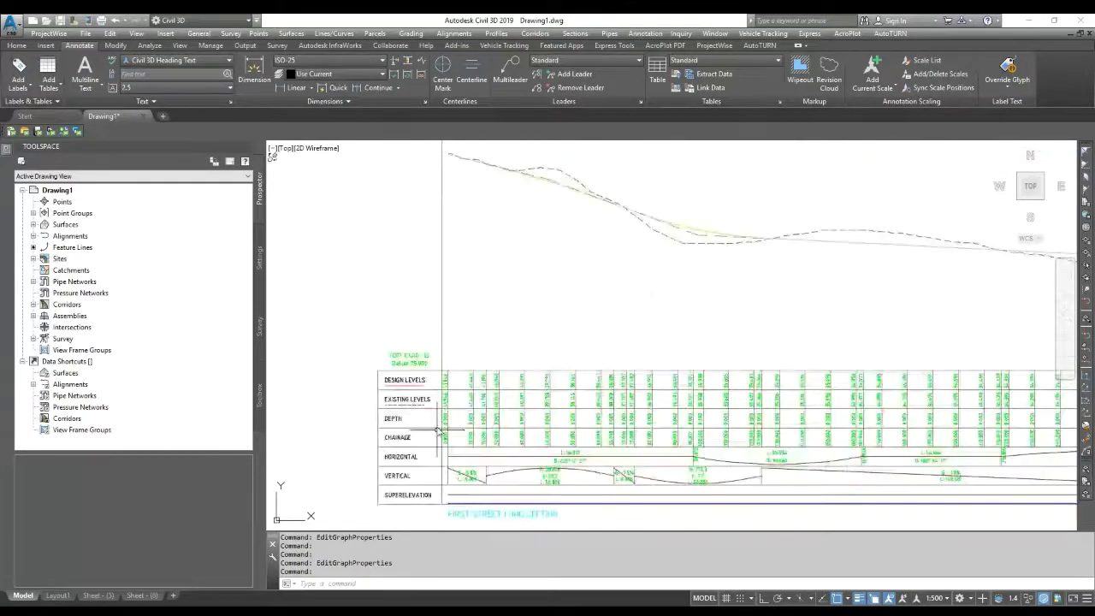
scroll(452, 494, "up", 4)
scroll(434, 483, "down", 2)
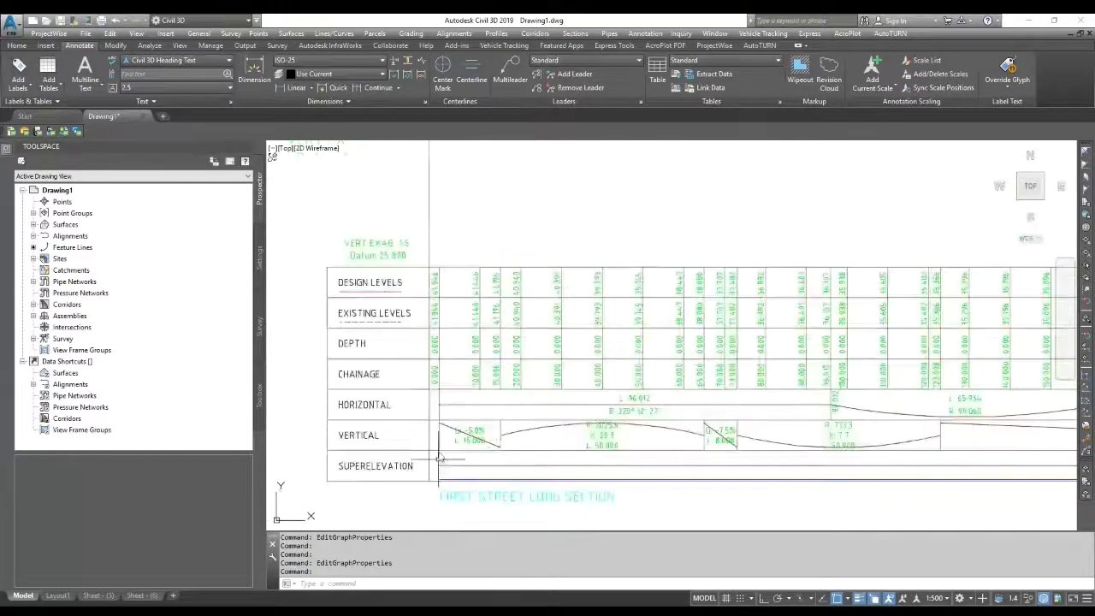
scroll(363, 439, "down", 2)
scroll(363, 439, "down", 3)
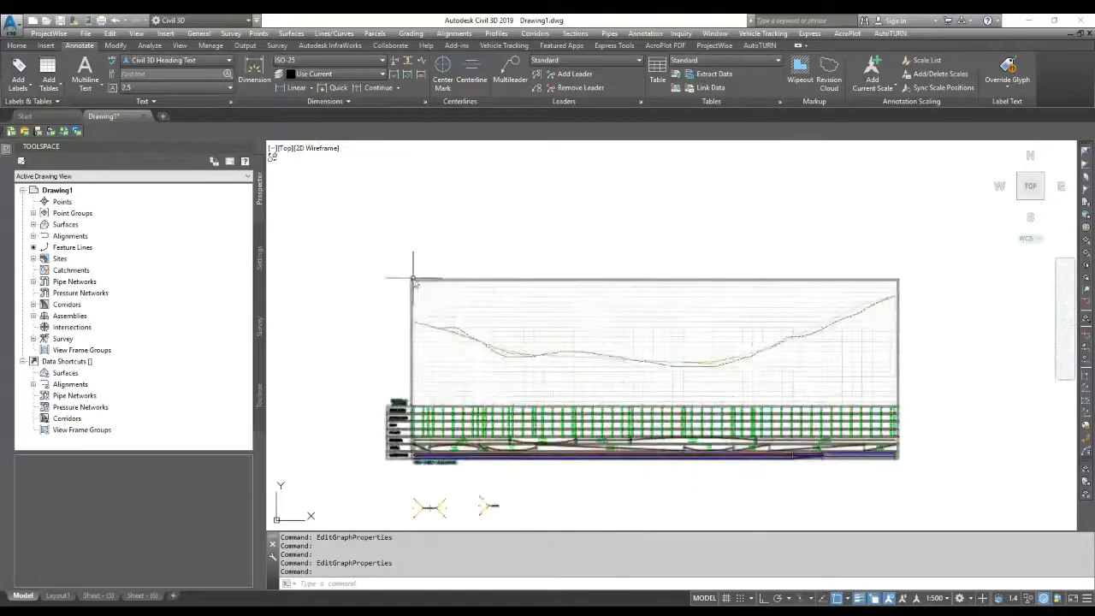
scroll(420, 288, "up", 4)
scroll(402, 285, "down", 4)
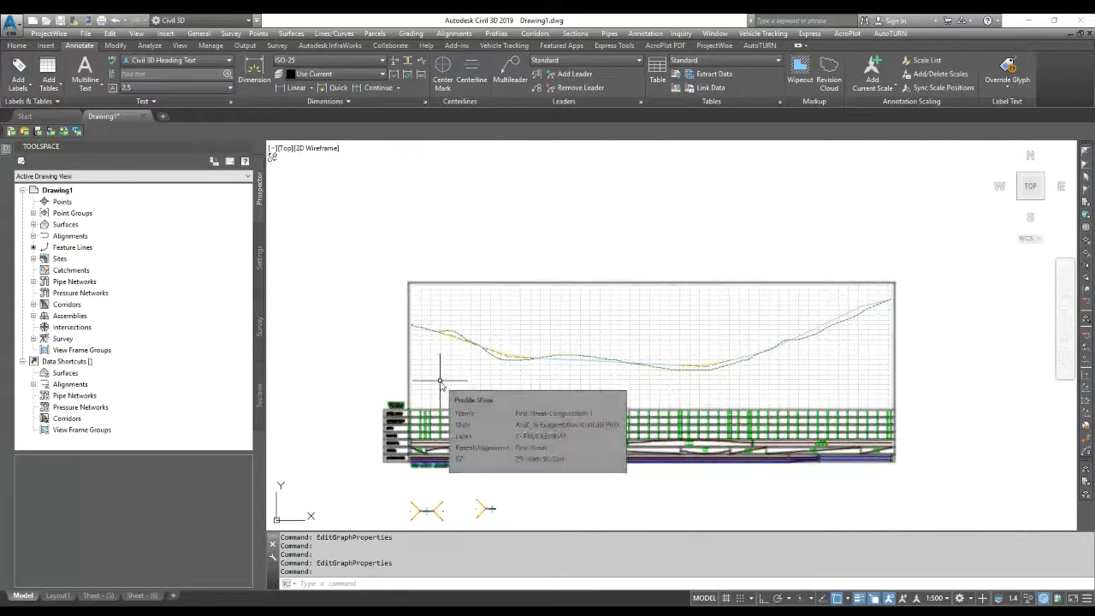
Step: Reopen the profile view properties and bring up the title annotation settings of the ANZ_5x Exaggeration CIVIL3D PRO style for review
scroll(388, 379, "up", 2)
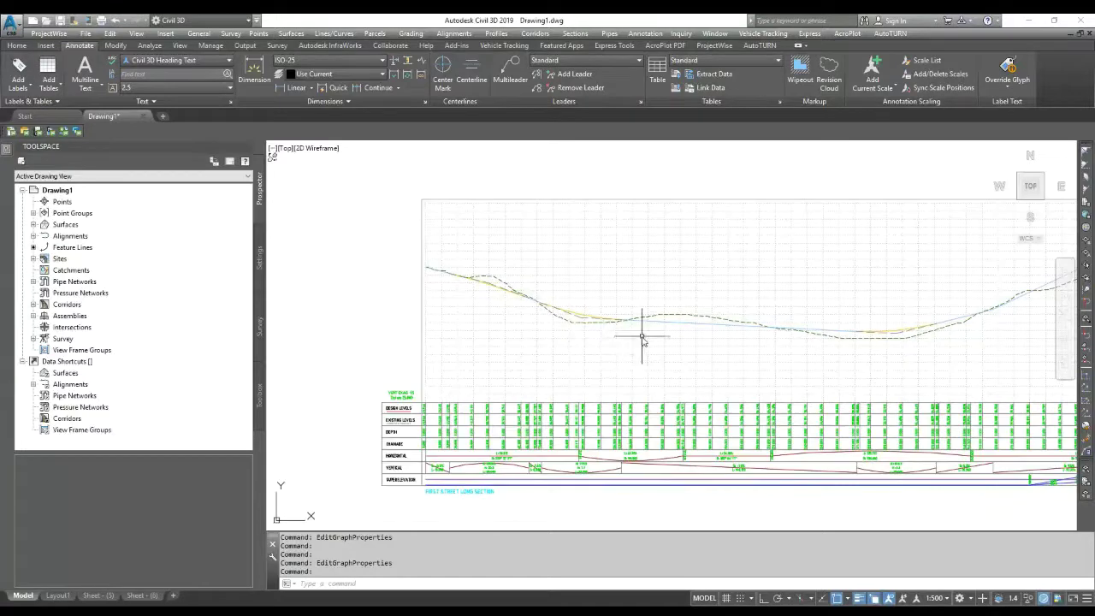
left_click(390, 407)
right_click(390, 407)
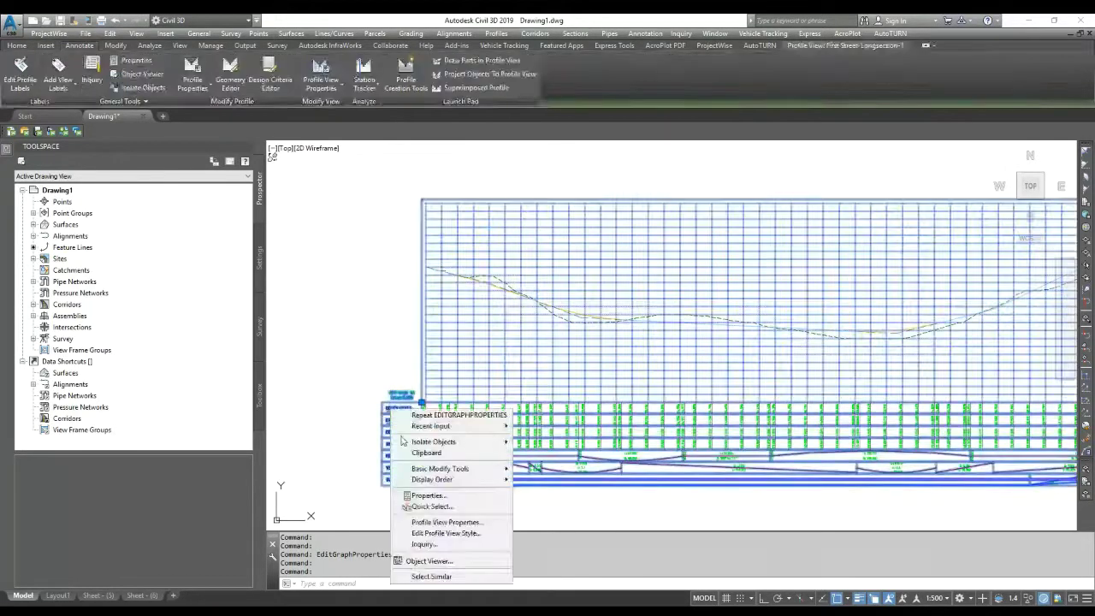
left_click(448, 525)
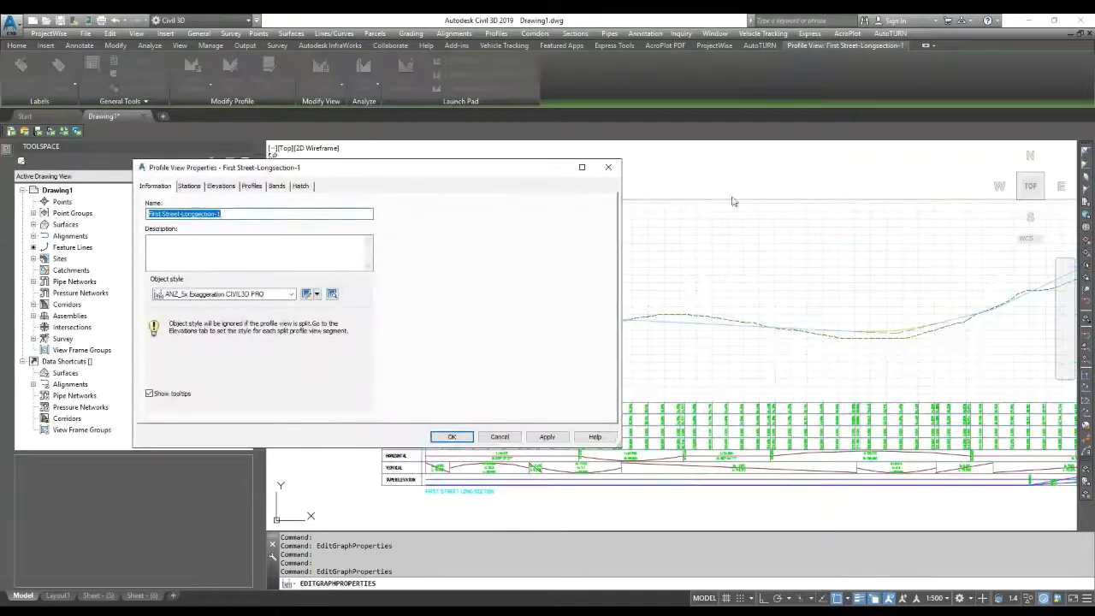
left_click_drag(529, 168, 262, 163)
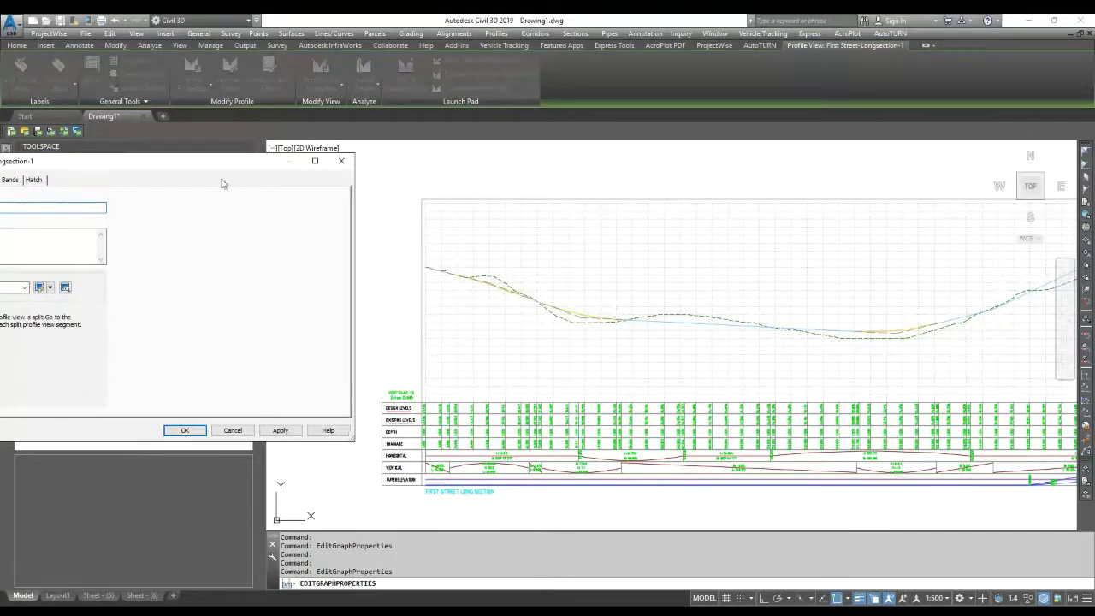
left_click_drag(226, 170, 618, 162)
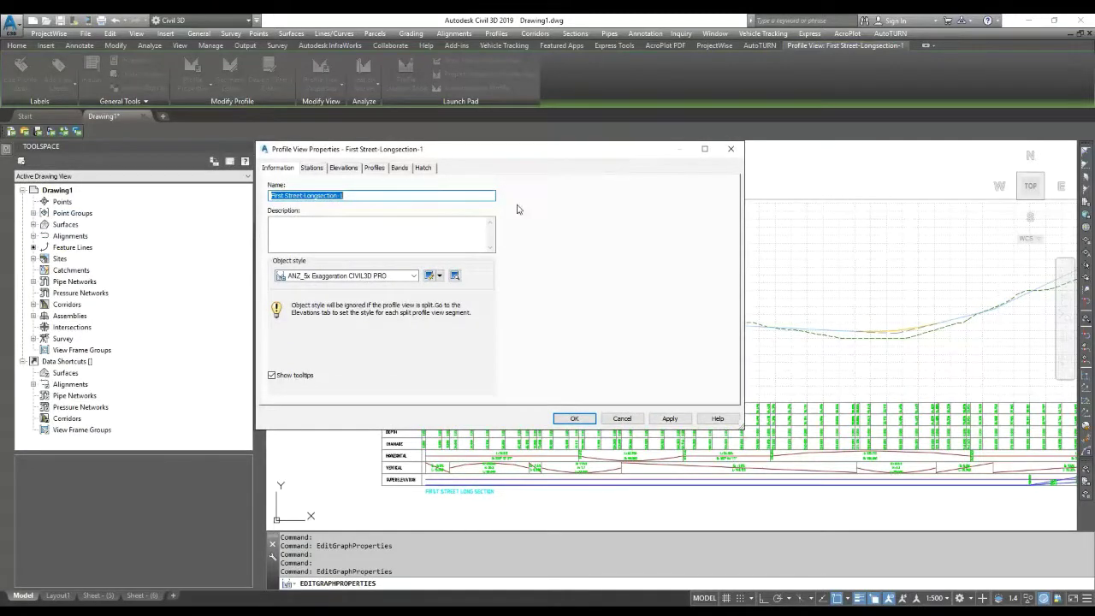
left_click(431, 278)
left_click(457, 313)
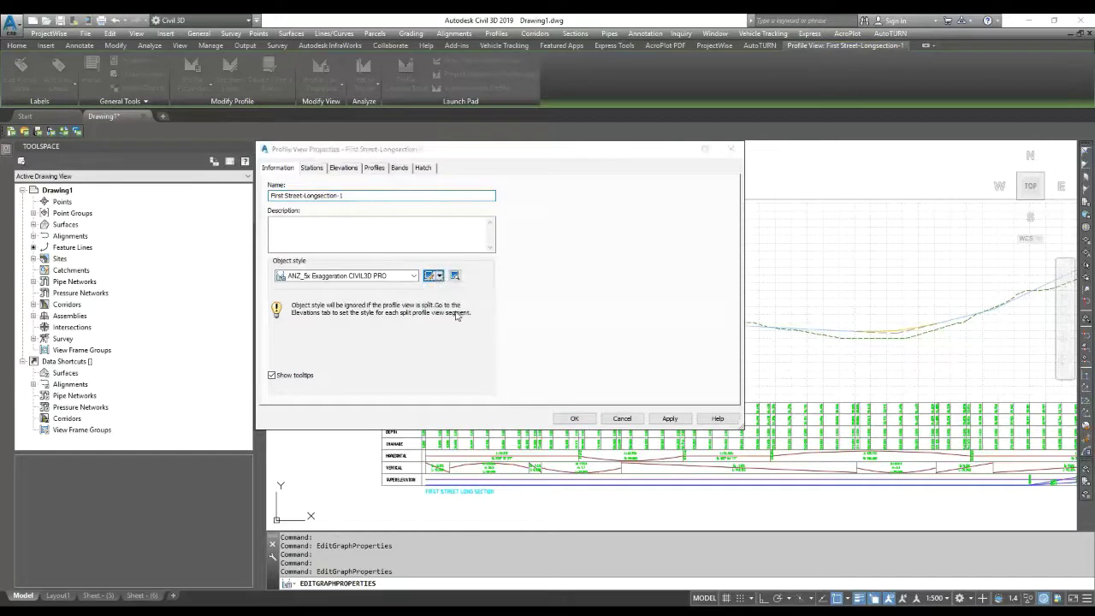
left_click(473, 185)
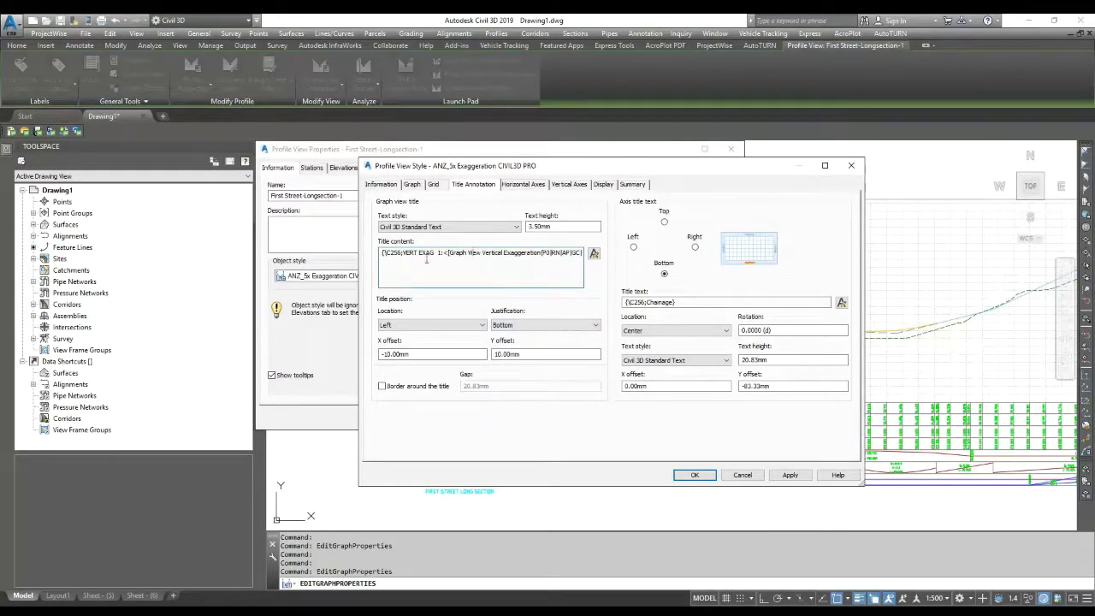
Step: Check the Graph Title visibility in the style's plan display, accept the settings and inspect the vertical exaggeration and datum title above the band labels
left_click(790, 475)
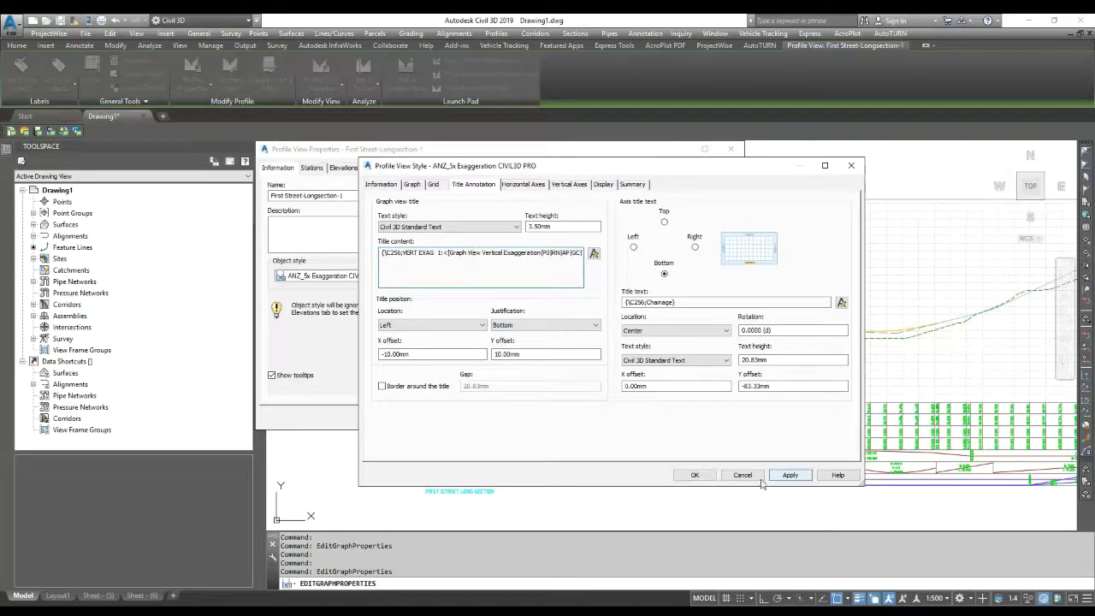
left_click(603, 185)
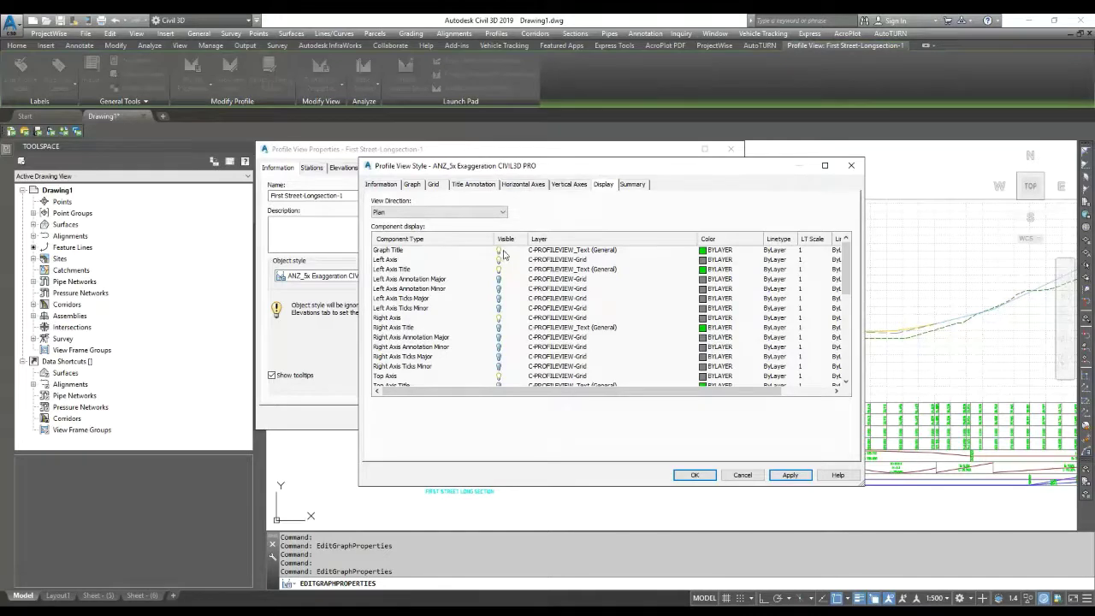
left_click(694, 475)
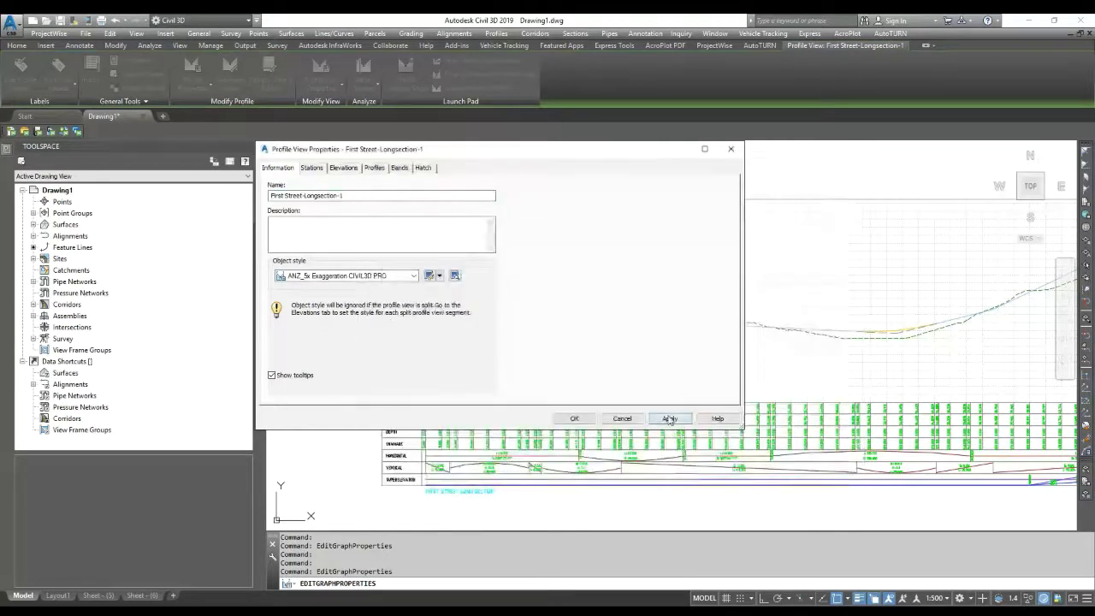
left_click(575, 418)
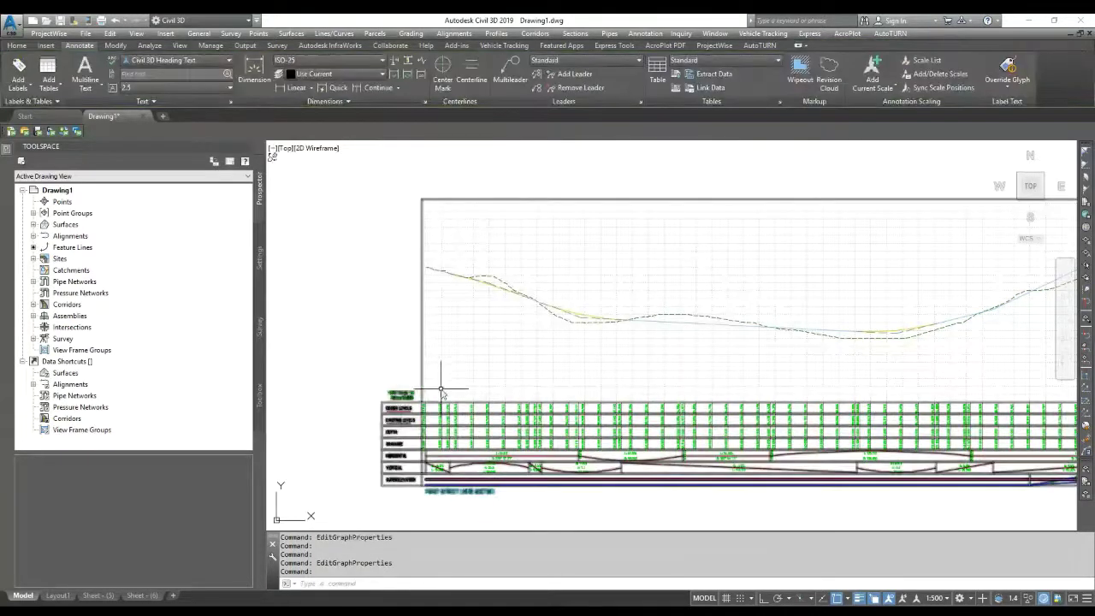
scroll(385, 402, "up", 2)
scroll(385, 402, "up", 2)
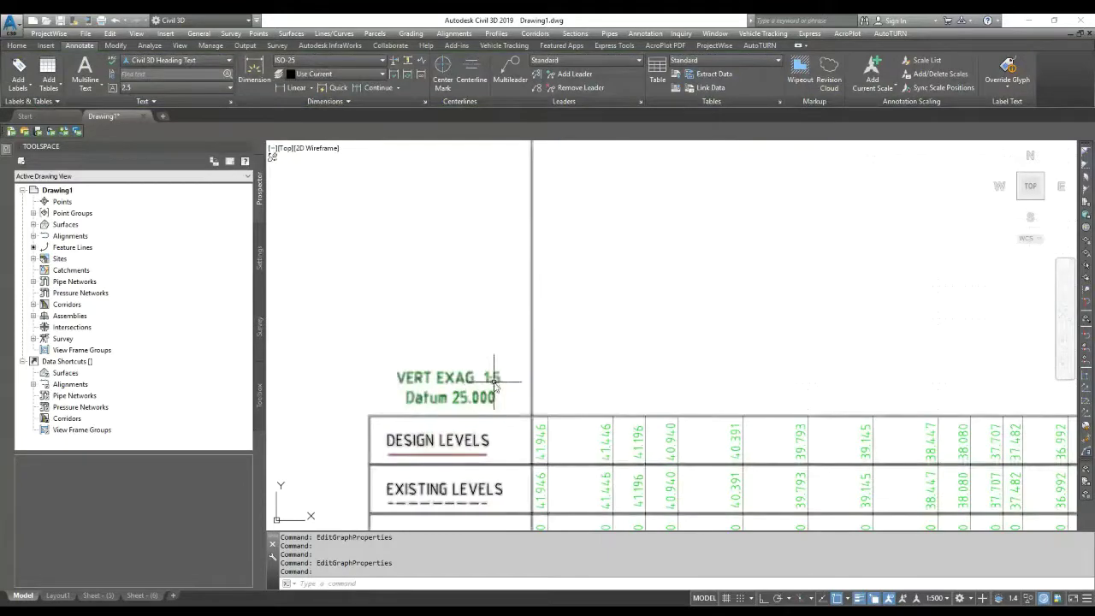
scroll(425, 374, "down", 2)
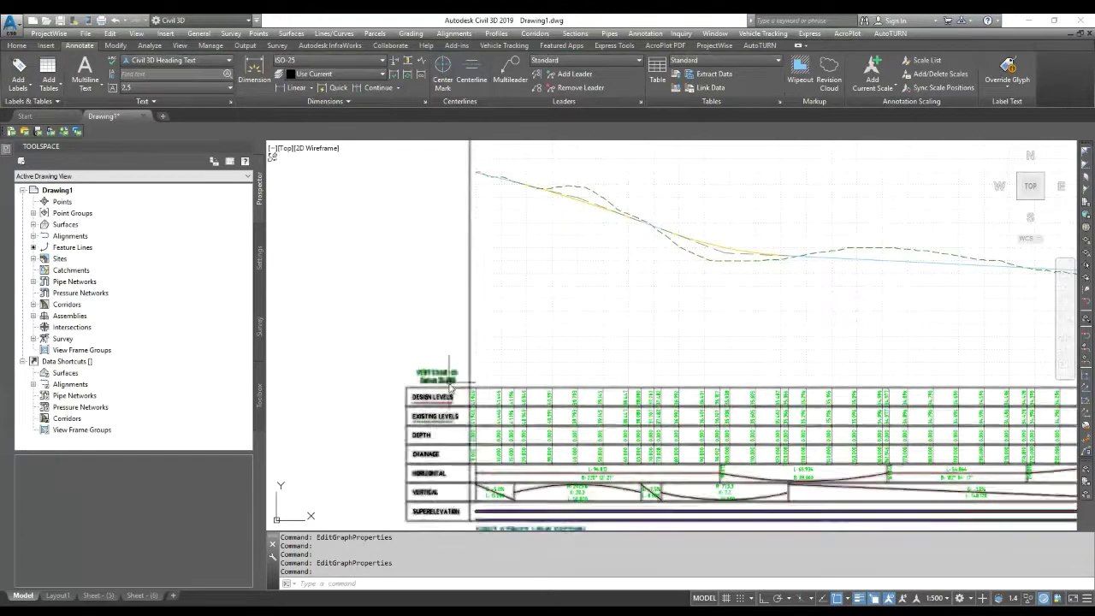
scroll(439, 381, "up", 4)
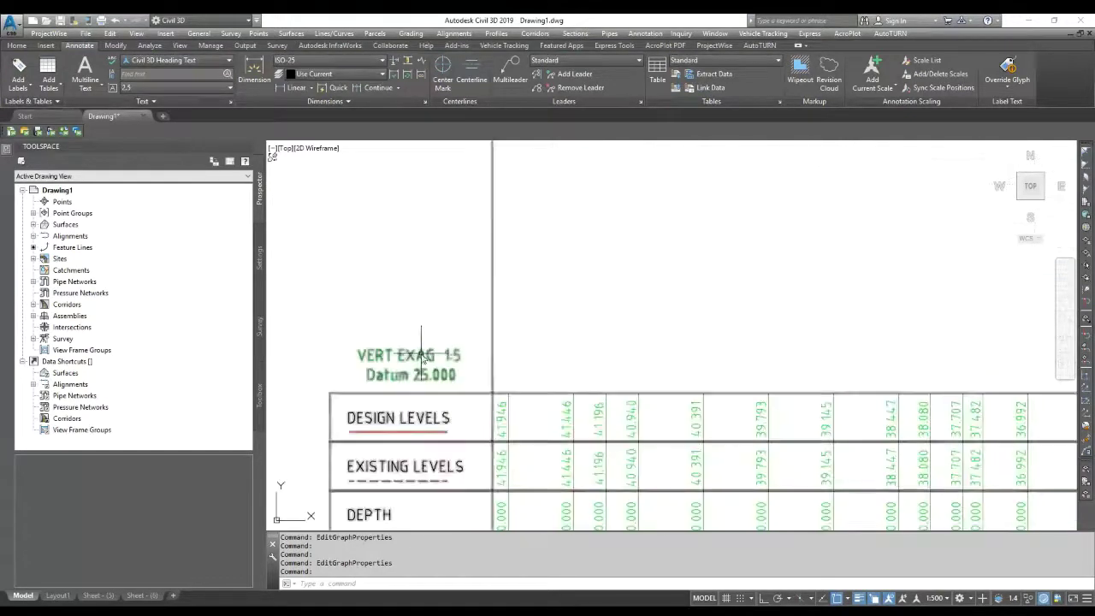
scroll(398, 408, "down", 8)
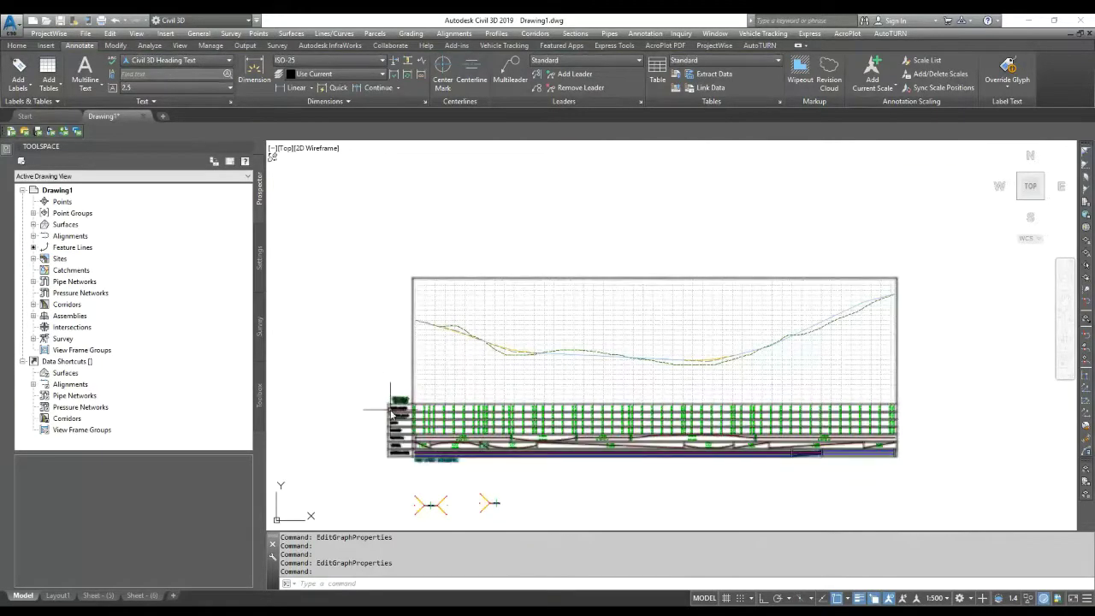
Step: Set the graph view title's location to Top with Left justification in the ANZ_5x Exaggeration CIVIL3D PRO style, accept it and inspect the title
left_click(393, 408)
right_click(392, 404)
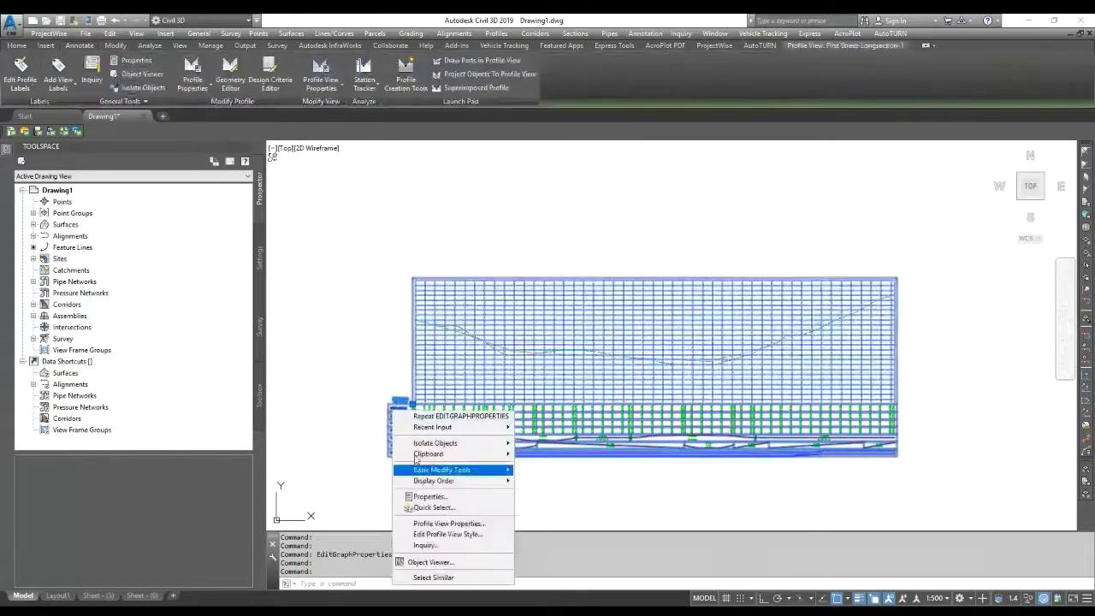
left_click(444, 523)
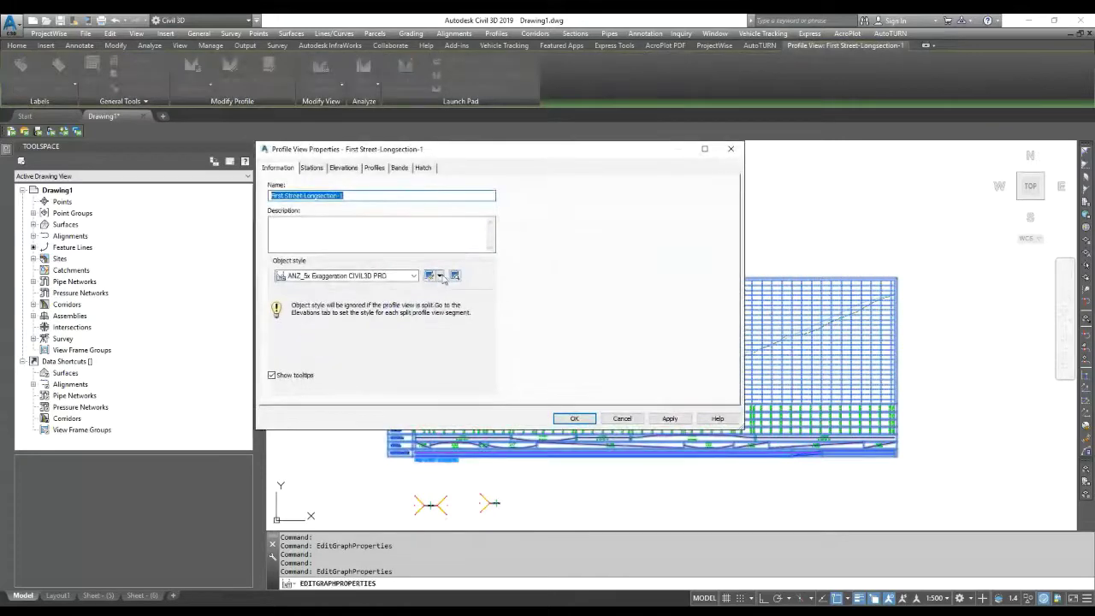
left_click(441, 276)
left_click(474, 313)
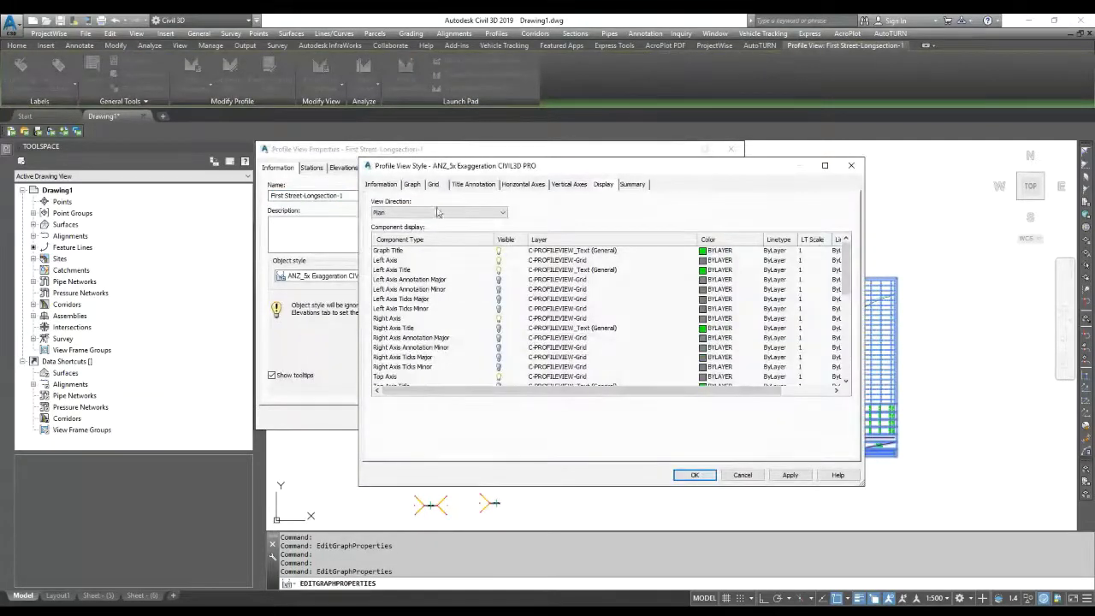
left_click(466, 186)
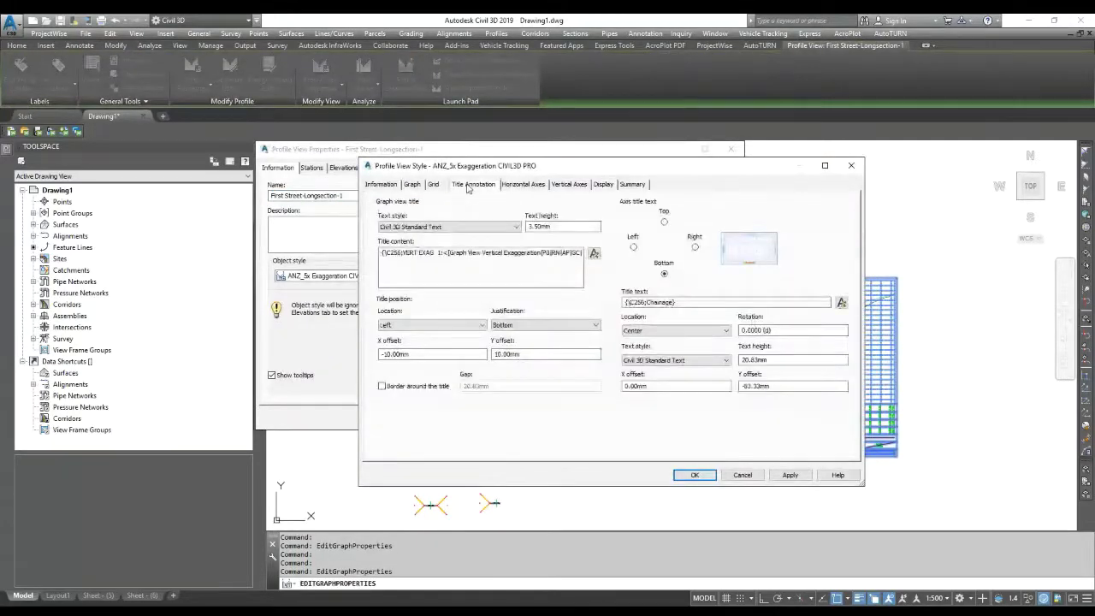
left_click(434, 342)
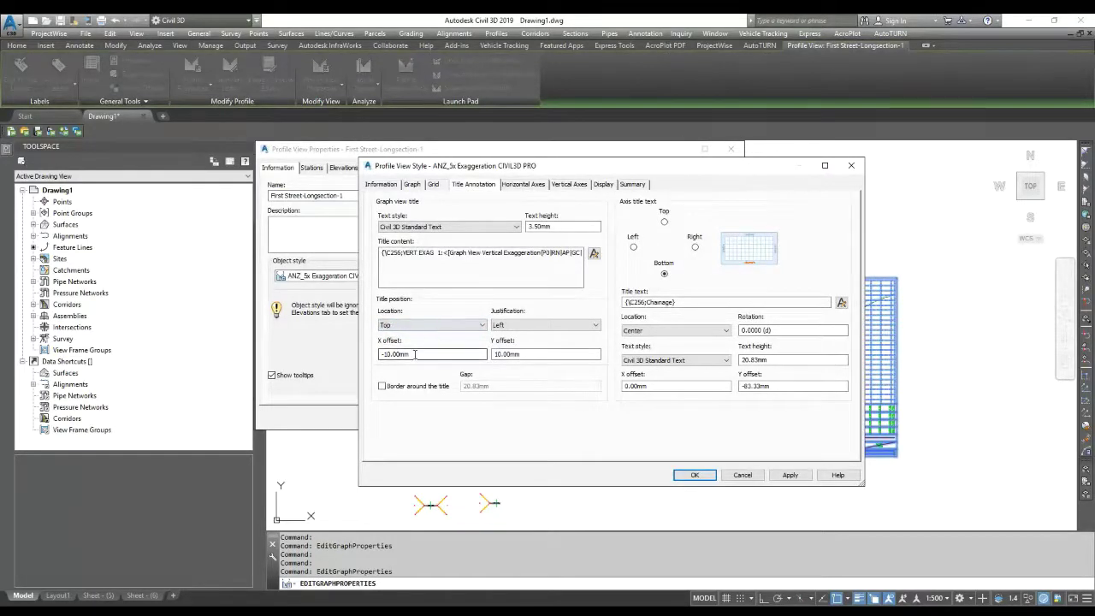
left_click(539, 353)
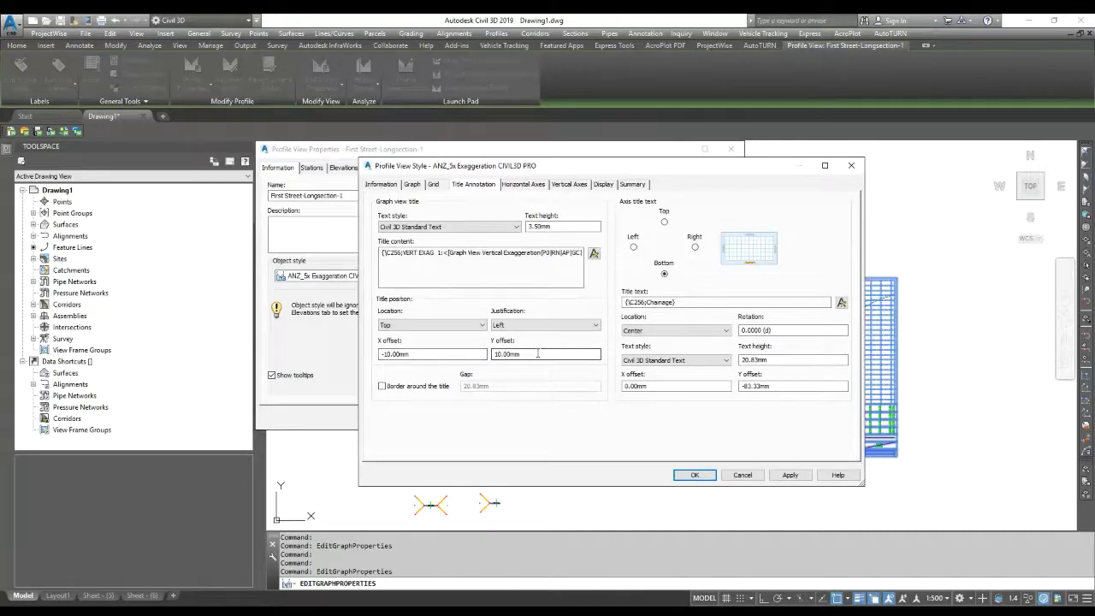
left_click(789, 474)
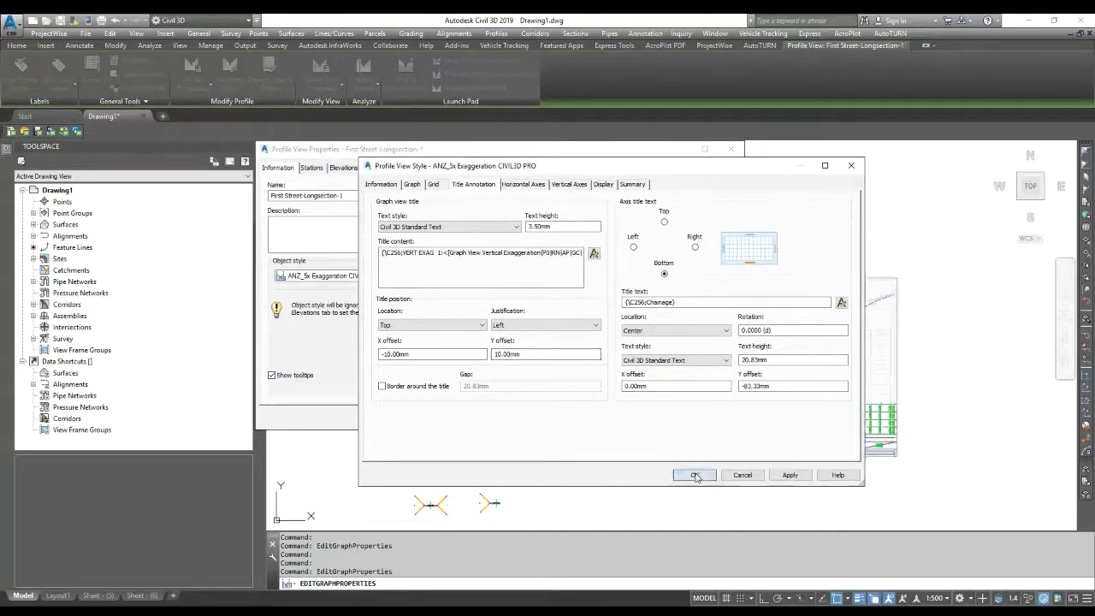
left_click(695, 476)
left_click(573, 417)
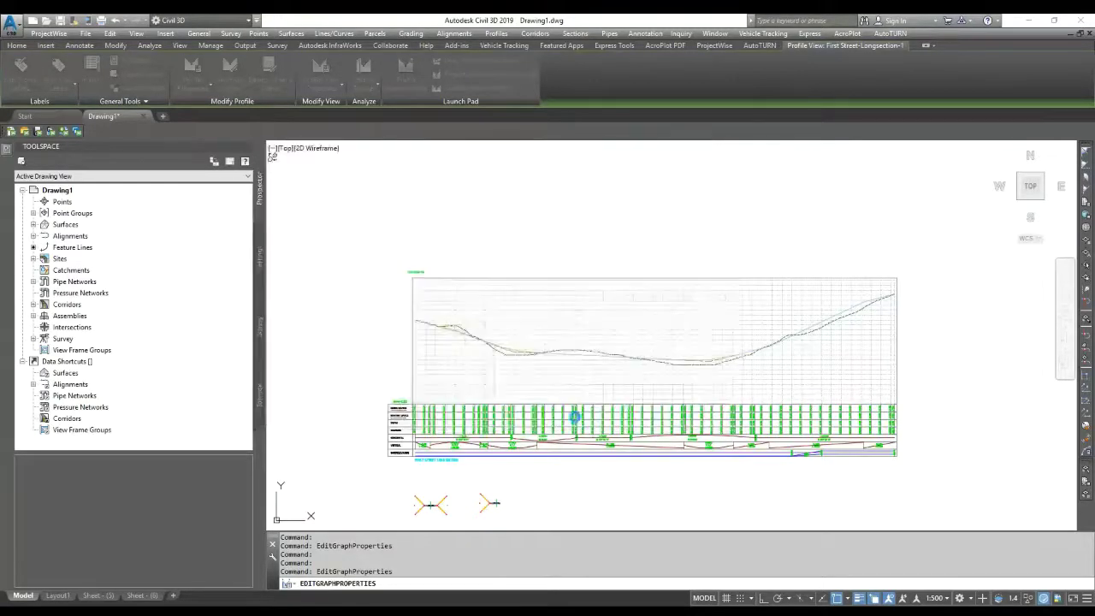
key("Escape")
scroll(402, 282, "up", 5)
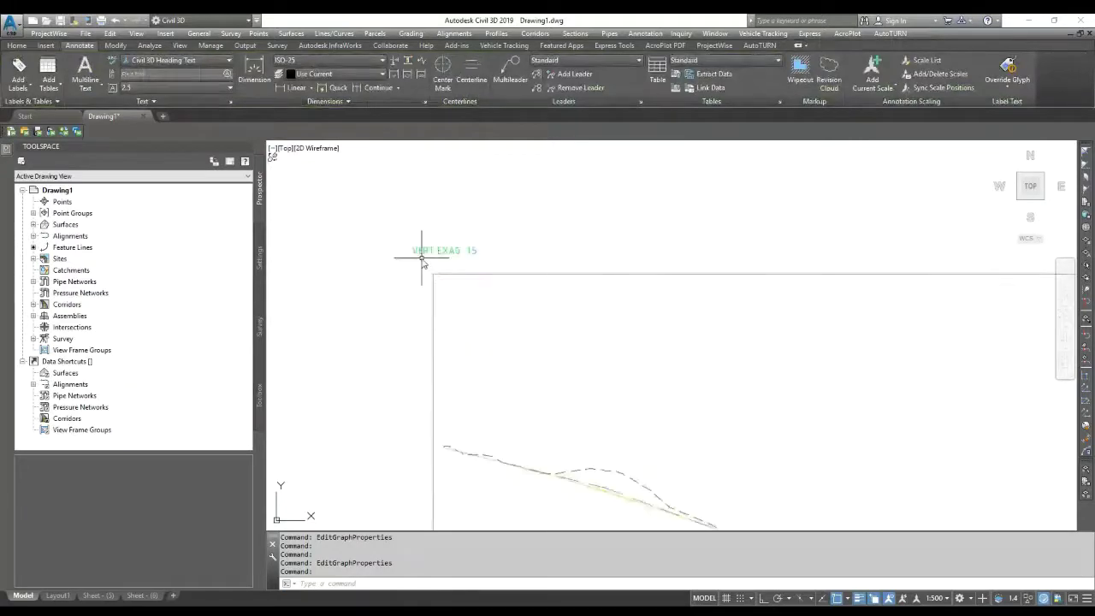
scroll(453, 245, "down", 2)
scroll(479, 239, "down", 2)
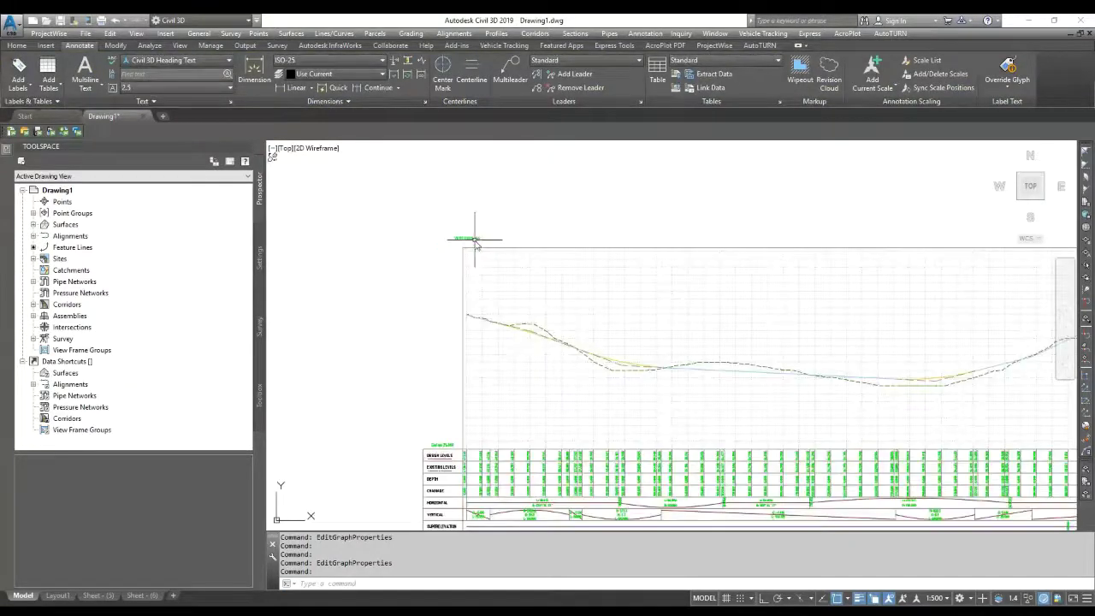
Step: Set the graph view title's justification to Center and its X offset to 0 mm, and apply the style to the profile view
left_click(453, 469)
right_click(447, 457)
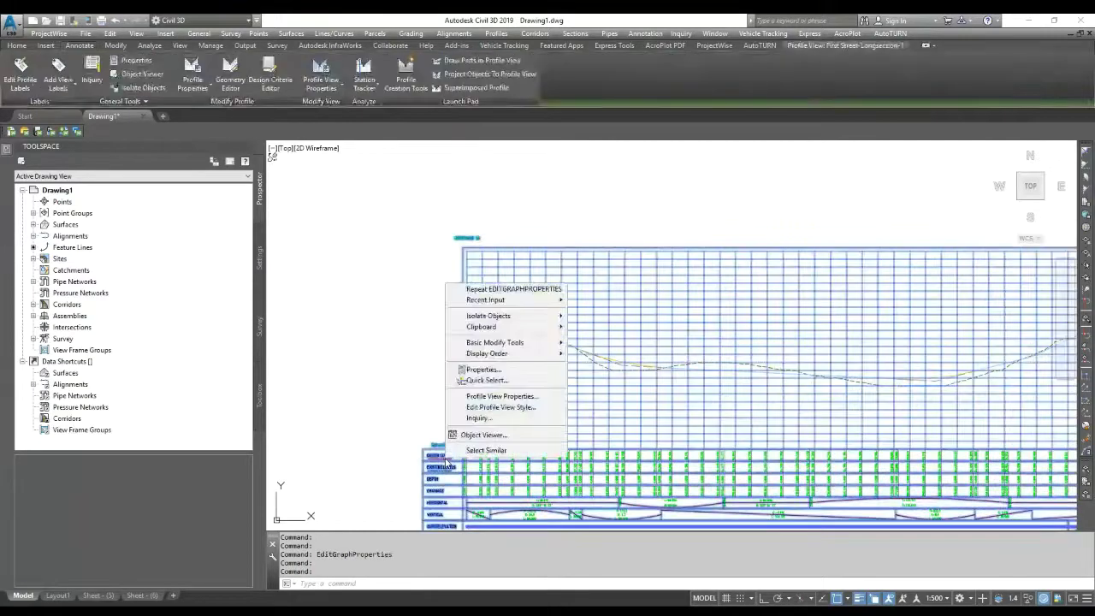
left_click(498, 396)
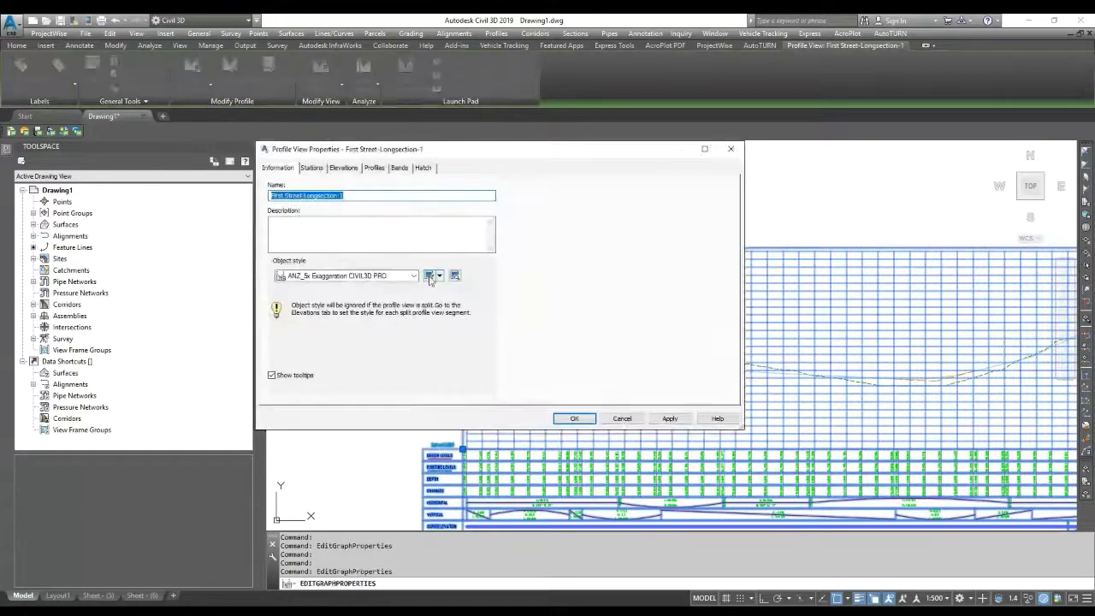
left_click(429, 276)
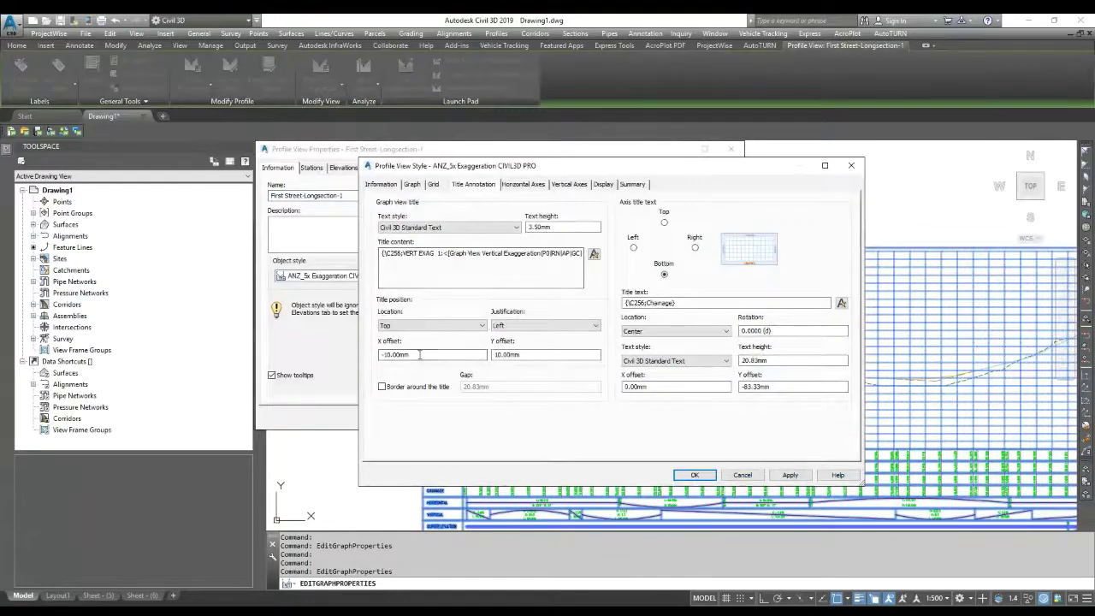
double_click(403, 352)
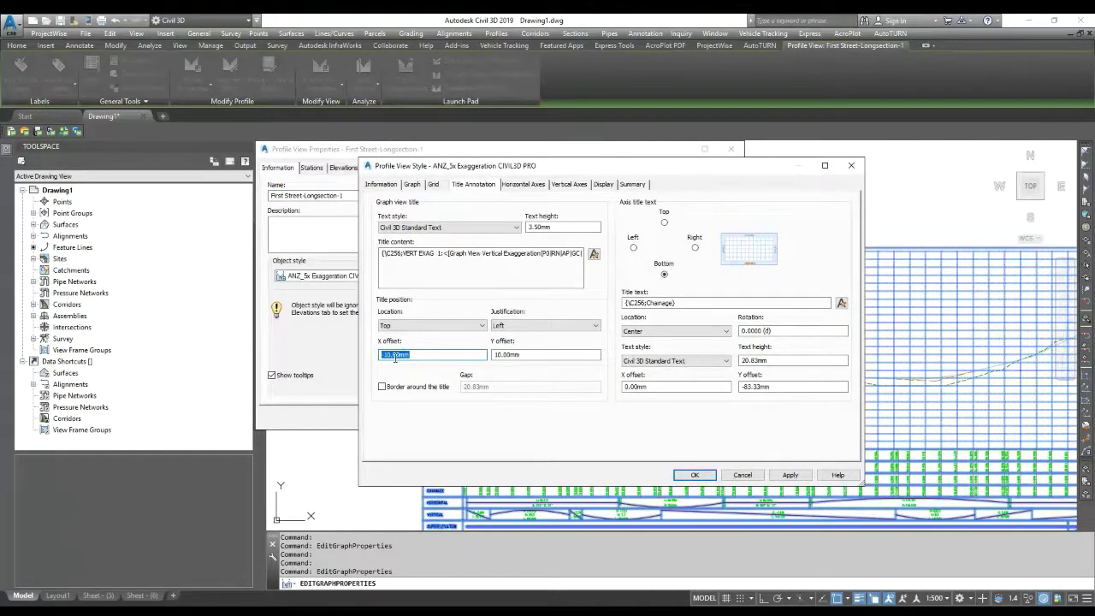
left_click(539, 330)
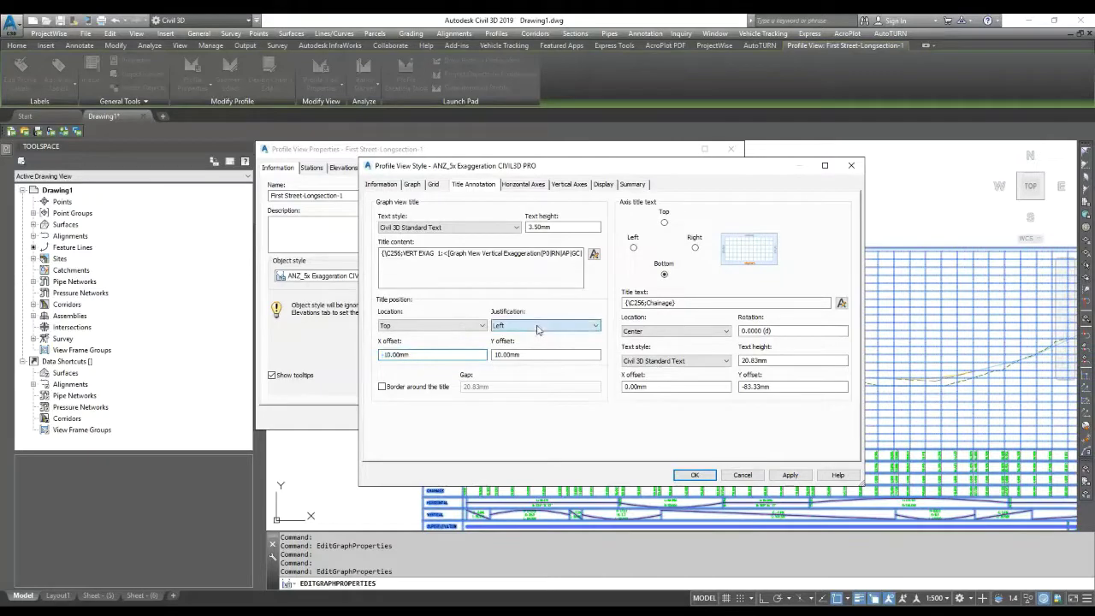
left_click(531, 347)
double_click(406, 353)
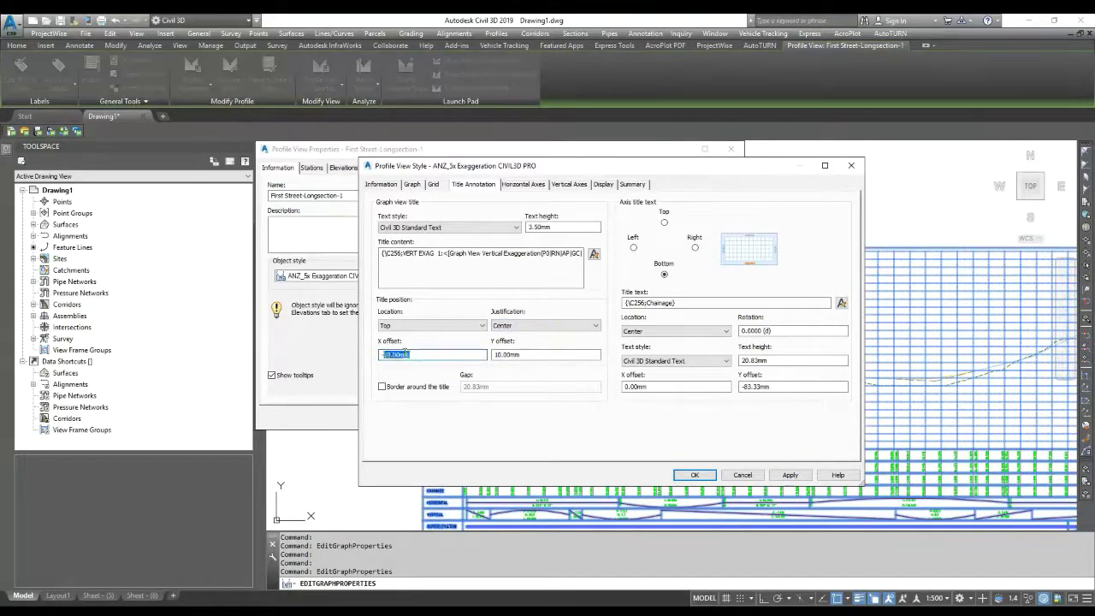
type("0")
left_click(789, 475)
left_click(744, 474)
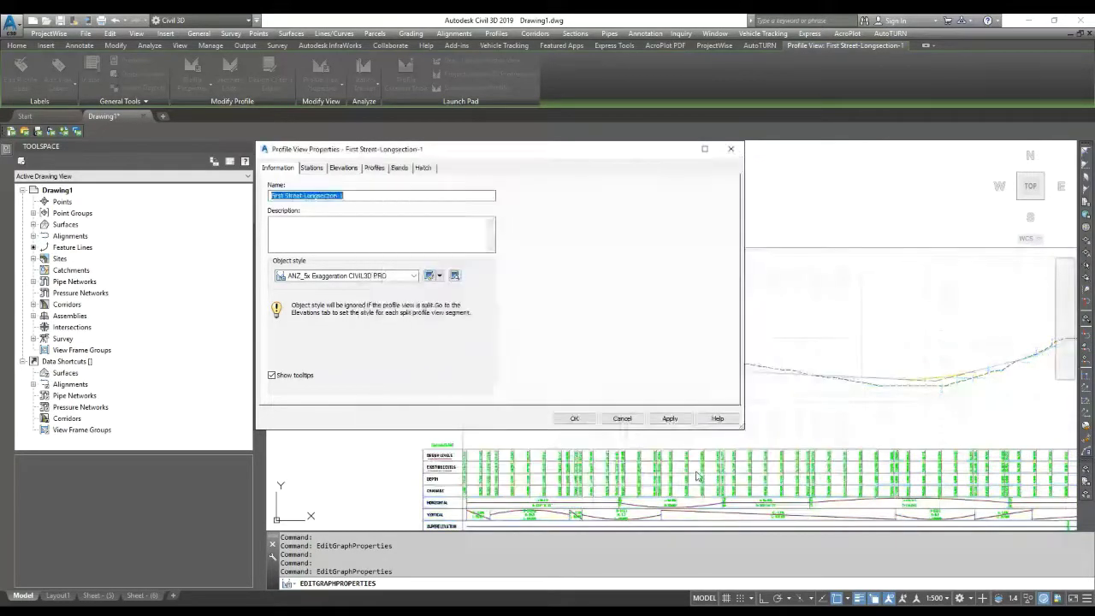
left_click(667, 419)
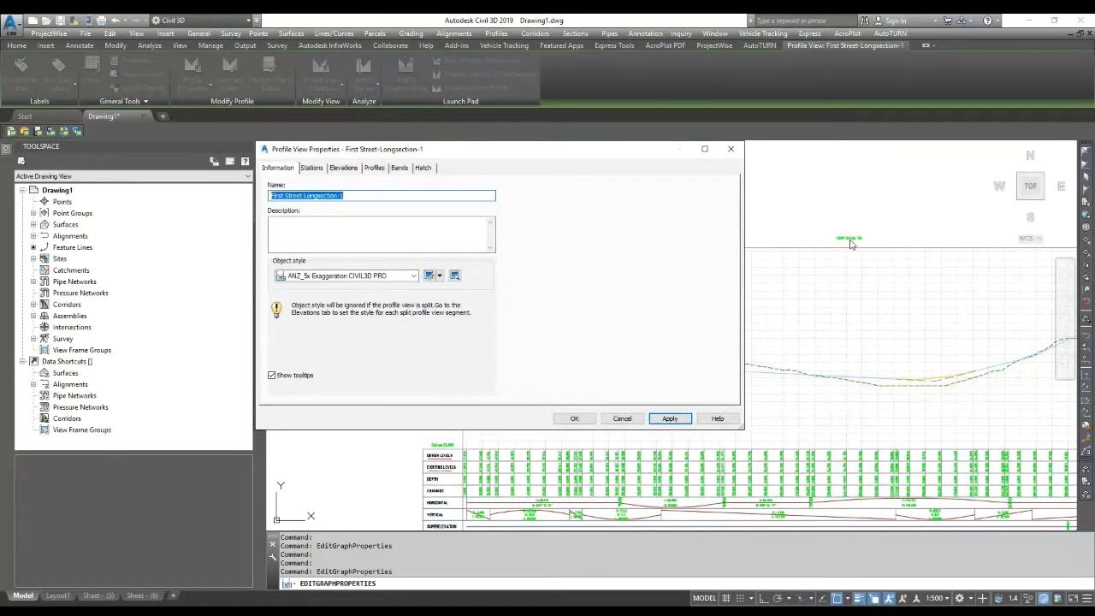
Step: Open the graph view title's content in the text component editor and clear its existing text
left_click(429, 276)
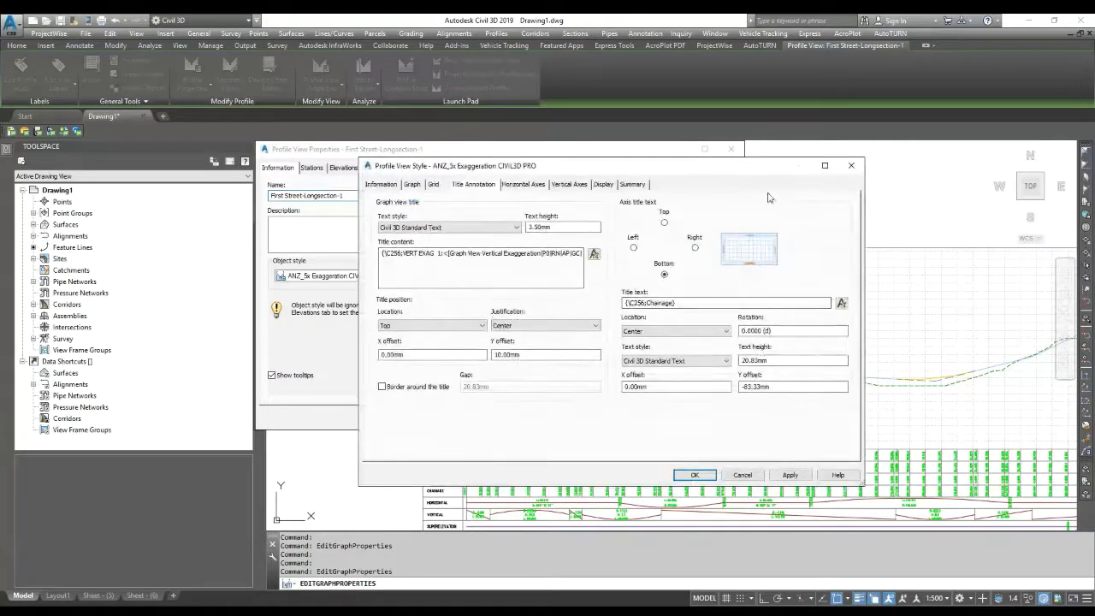
left_click(561, 253)
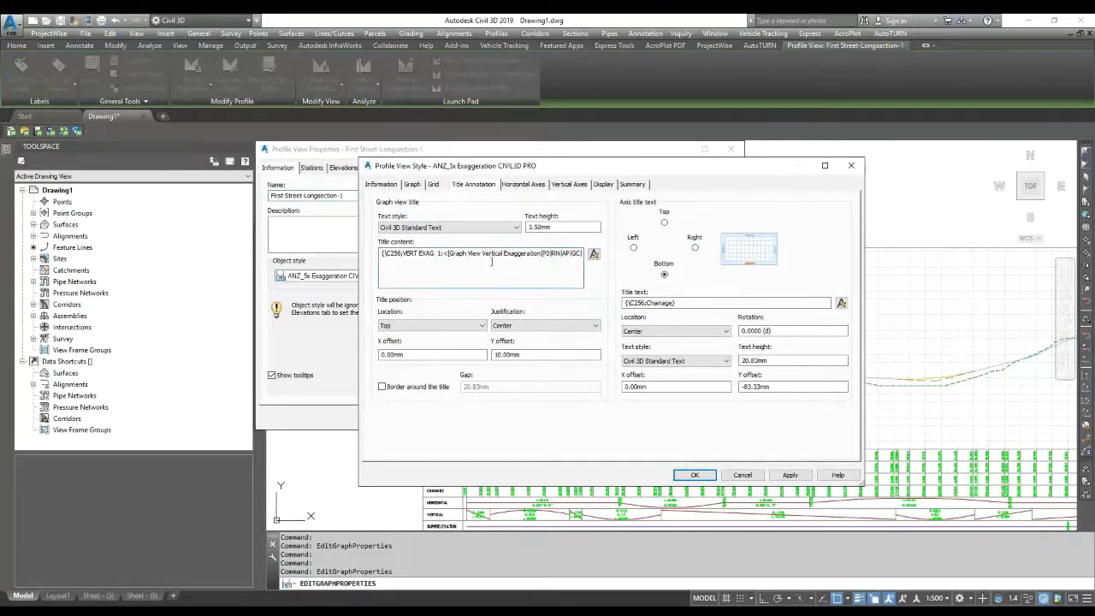
left_click_drag(382, 253, 671, 261)
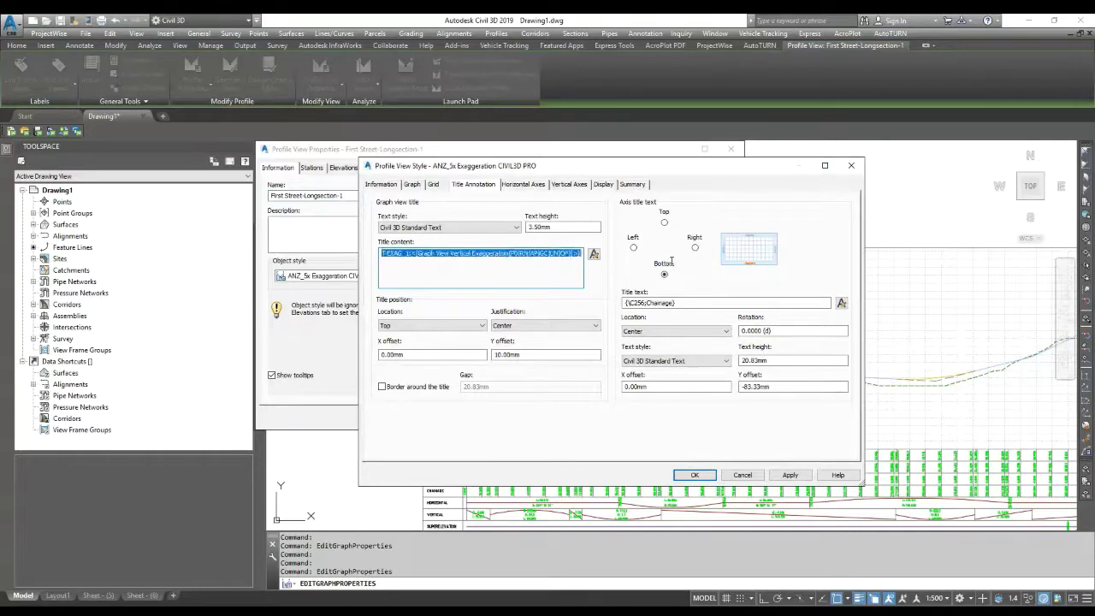
left_click(594, 256)
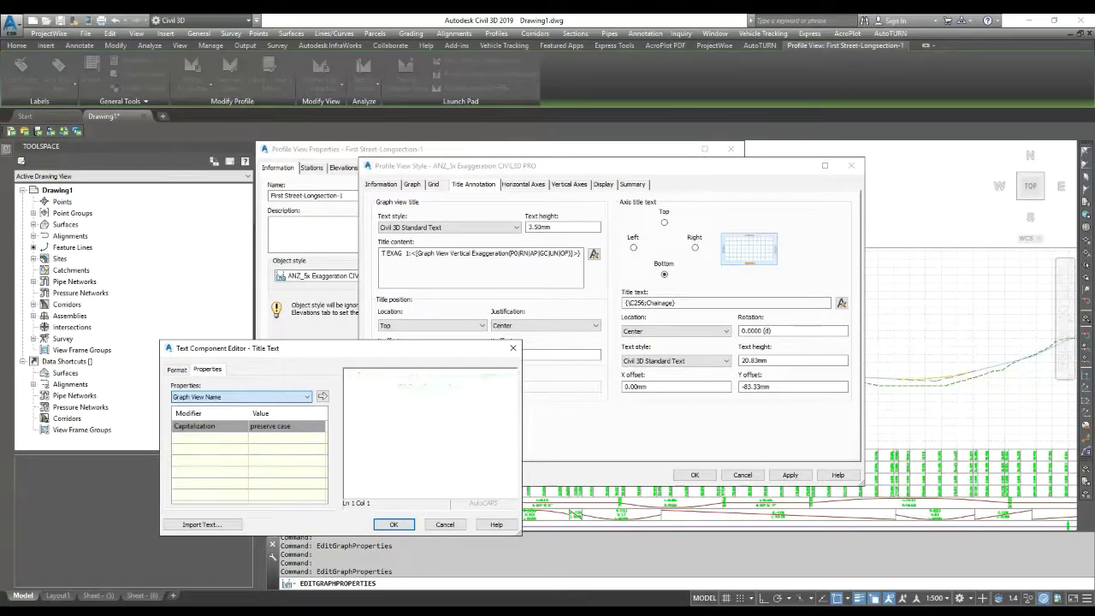
left_click(430, 387)
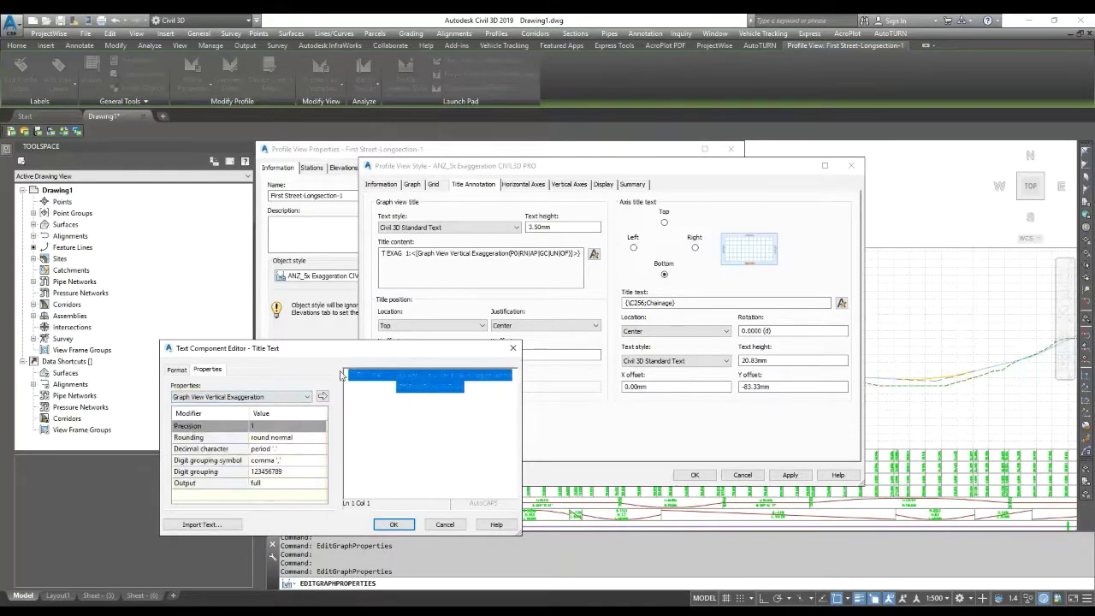
key("Delete")
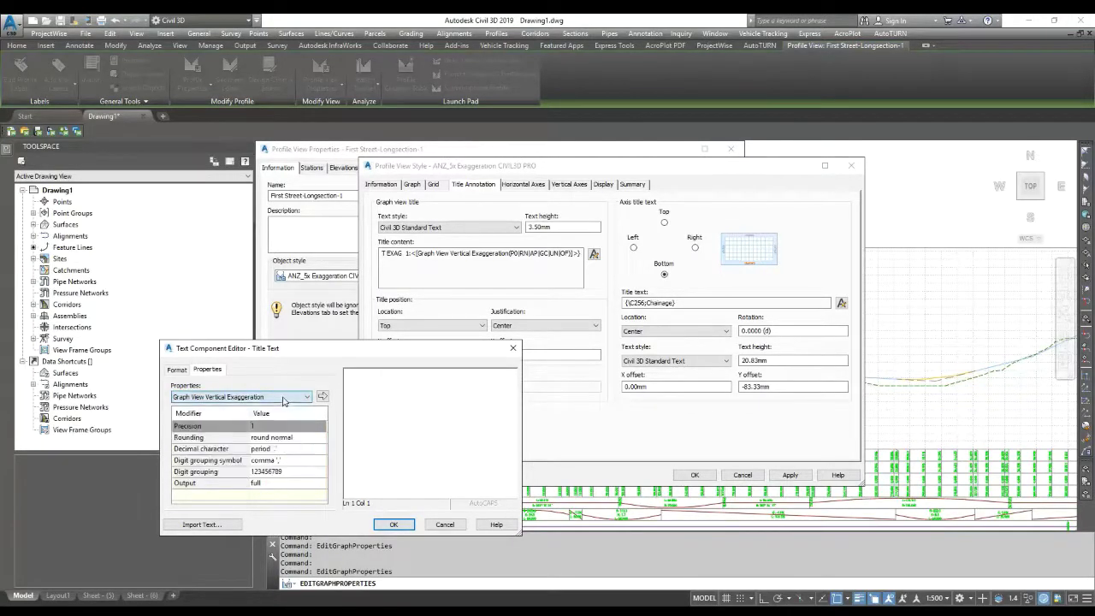
Step: Insert the Graph View Vertical Scale property into the title text and colour it Red
scroll(283, 396, "down", 1)
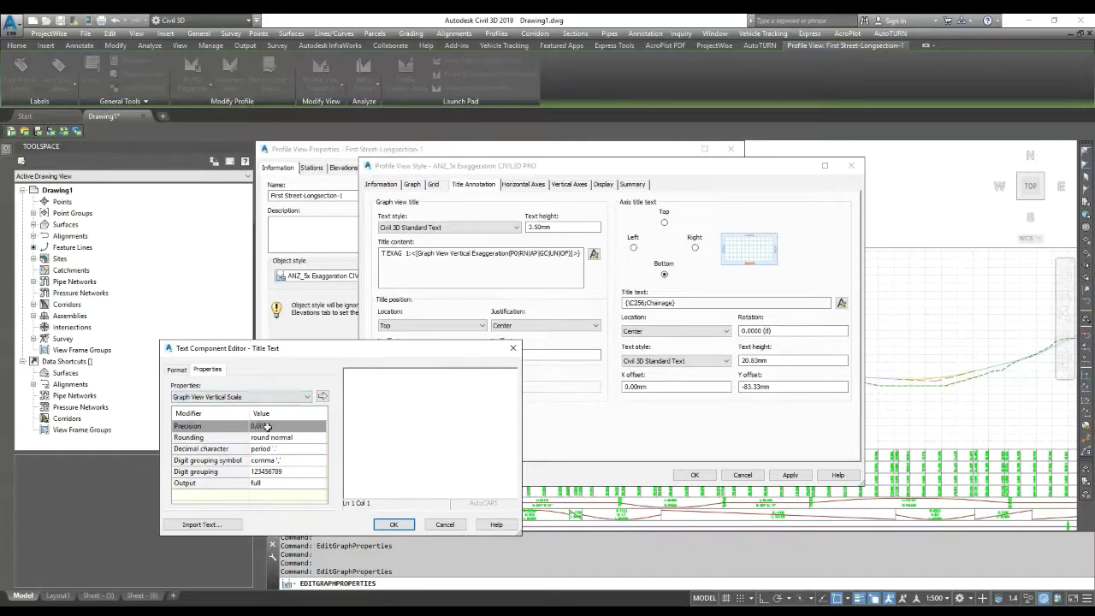
left_click(323, 396)
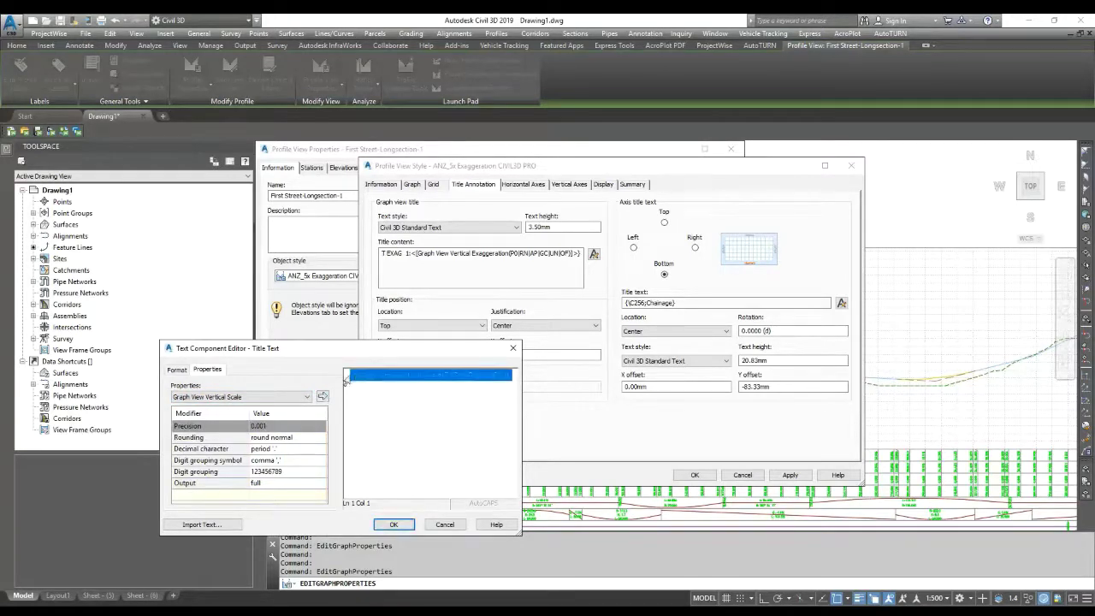
left_click(351, 377)
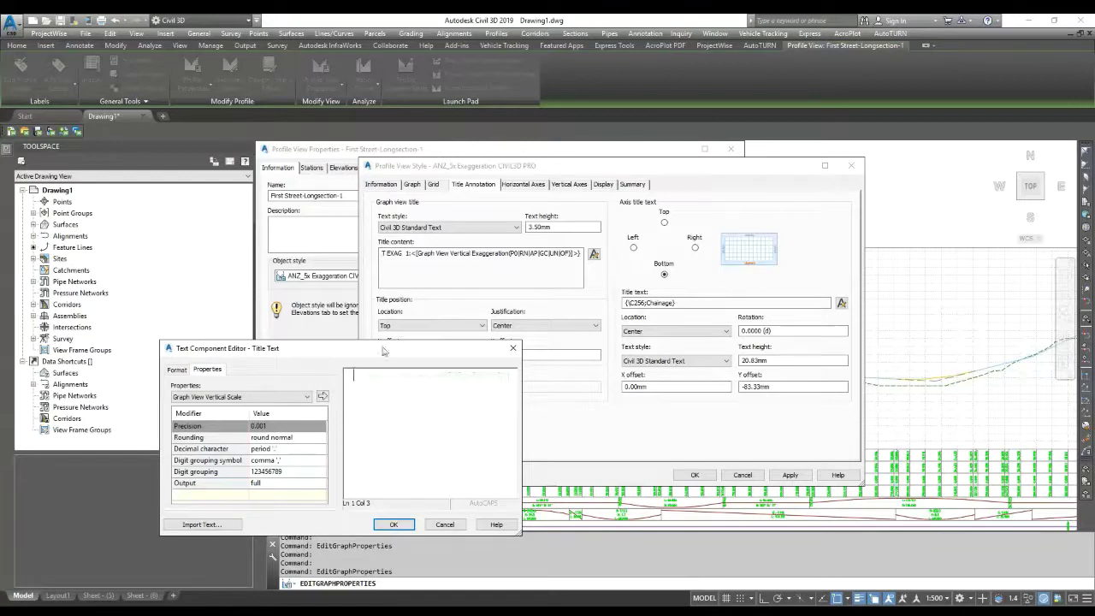
left_click_drag(515, 377, 281, 376)
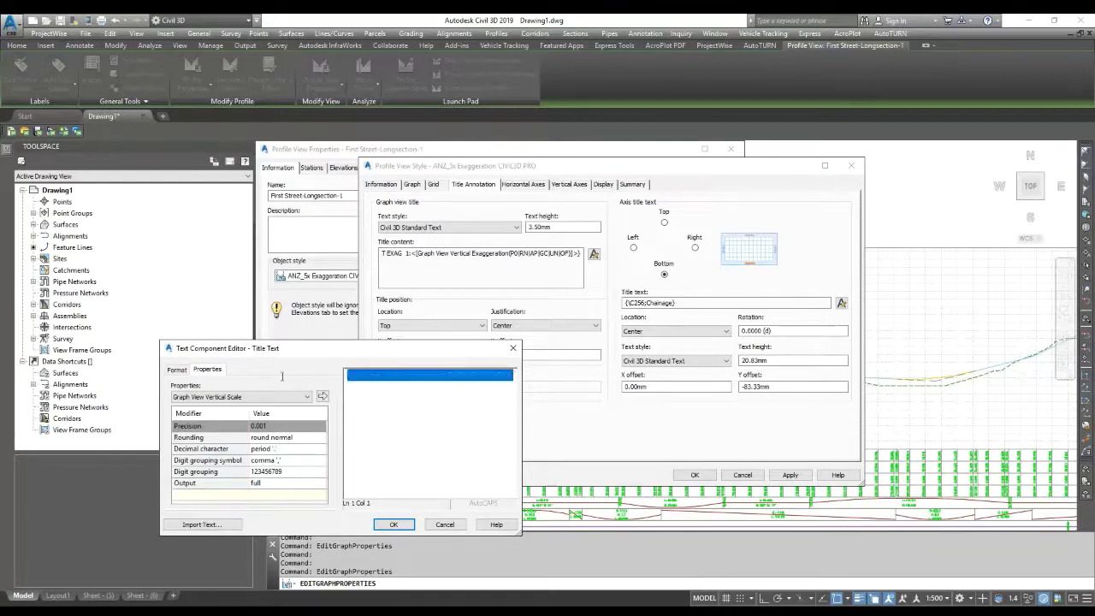
left_click(176, 369)
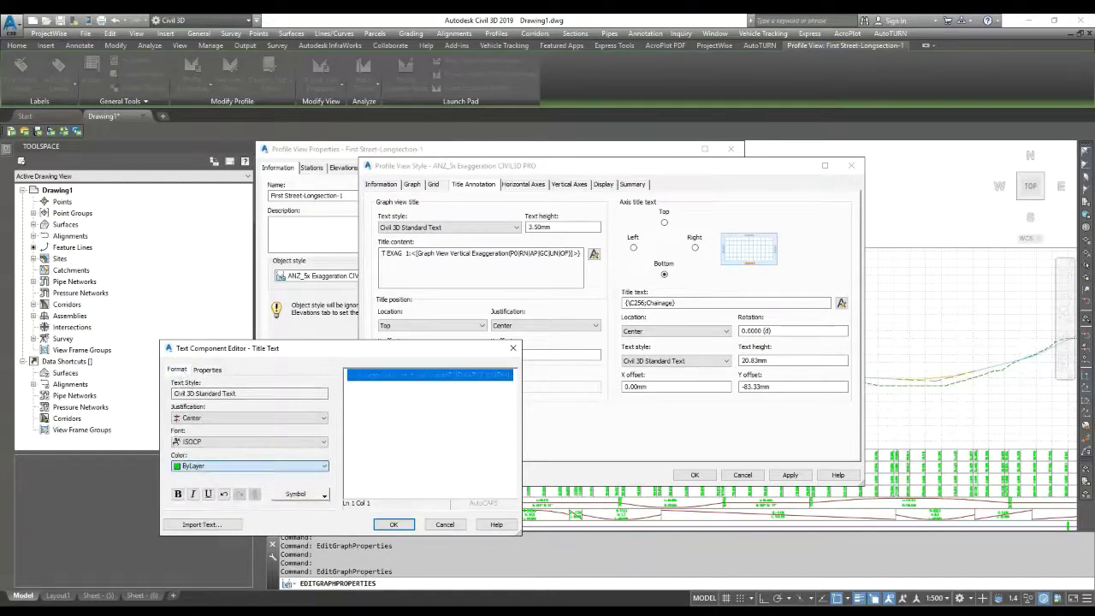
key("r")
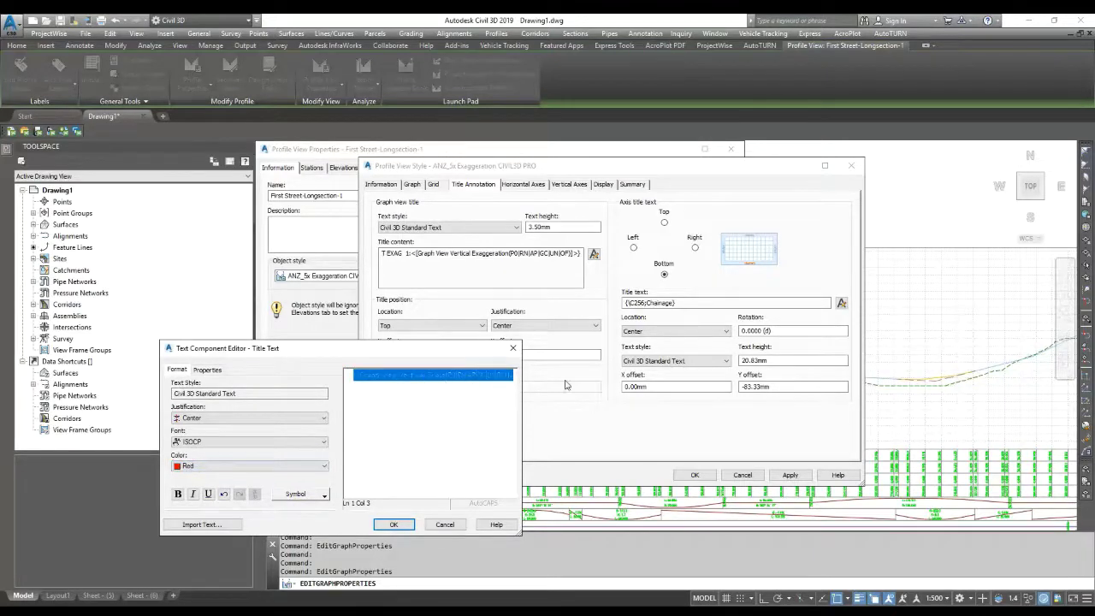
Step: Add a line above the vertical scale text and insert the Drawing Scale property on it
left_click(512, 374)
left_click(348, 376)
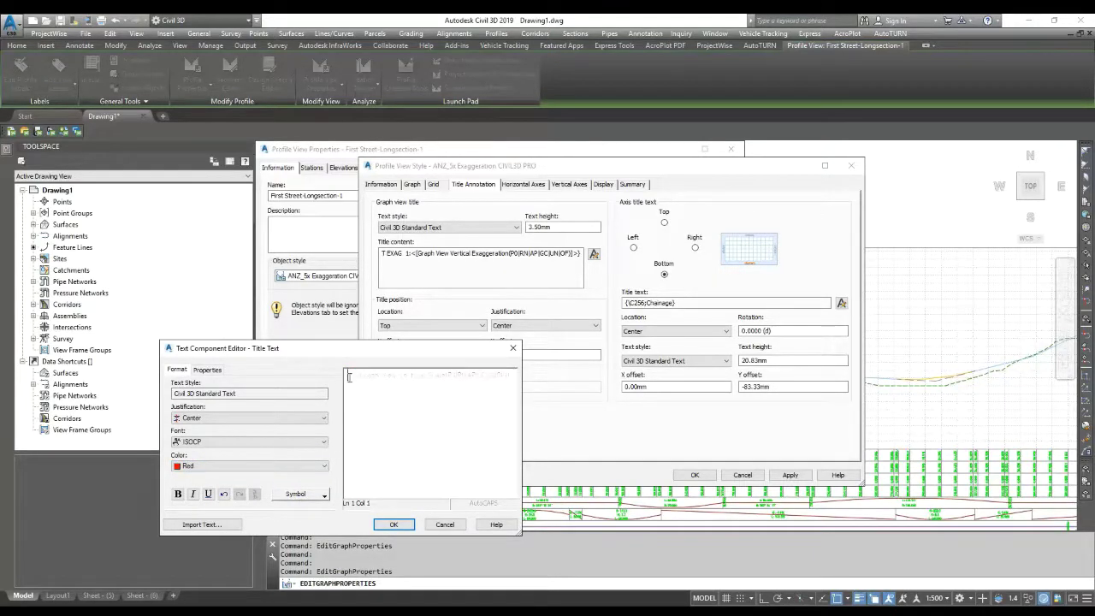
key("Return")
key("Up")
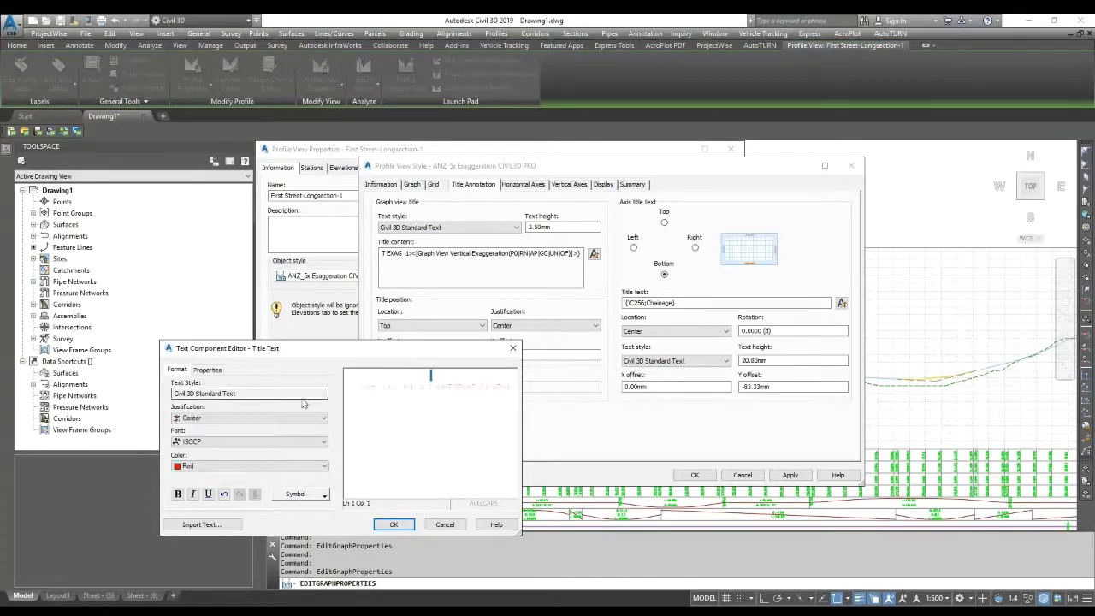
left_click(207, 369)
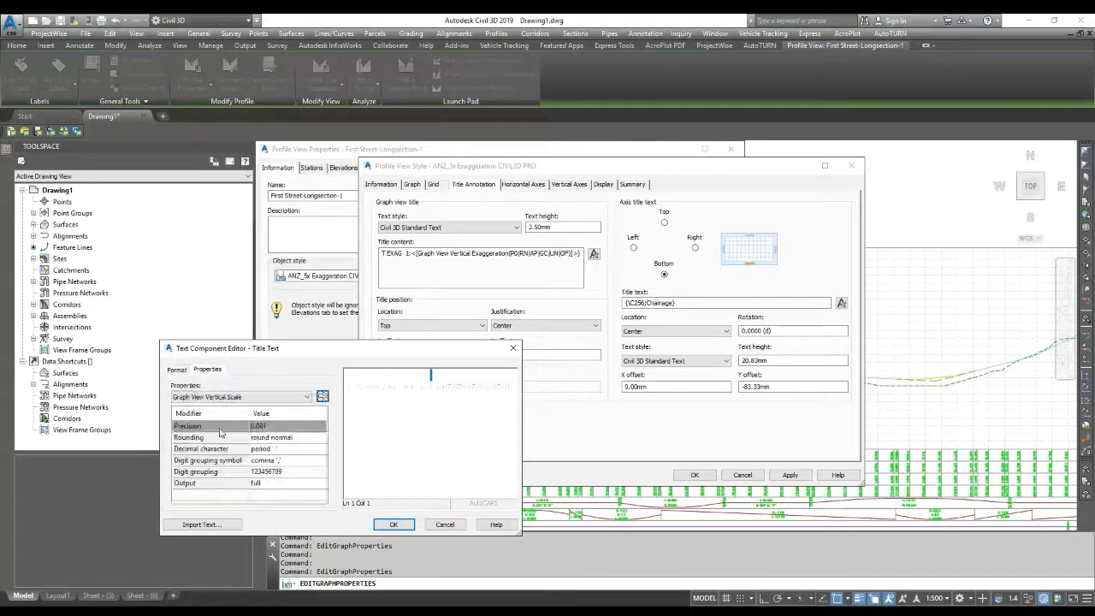
left_click(223, 397)
left_click(223, 397)
left_click(215, 425)
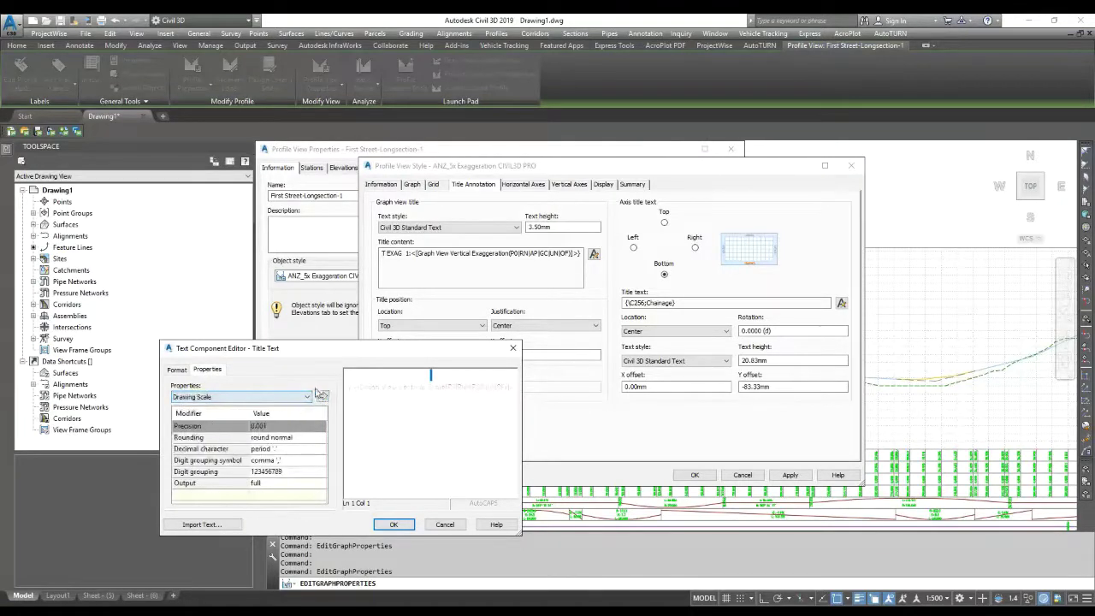
left_click(321, 396)
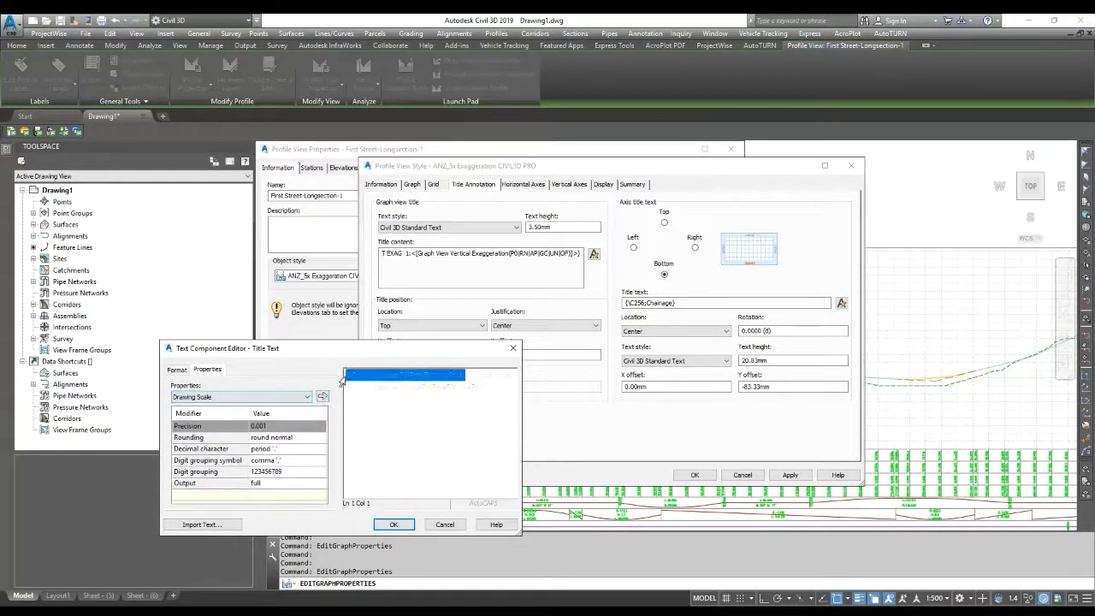
Step: Label the title's drawing scale with H: and its vertical scale with V:, and apply the style to the profile view
left_click(349, 377)
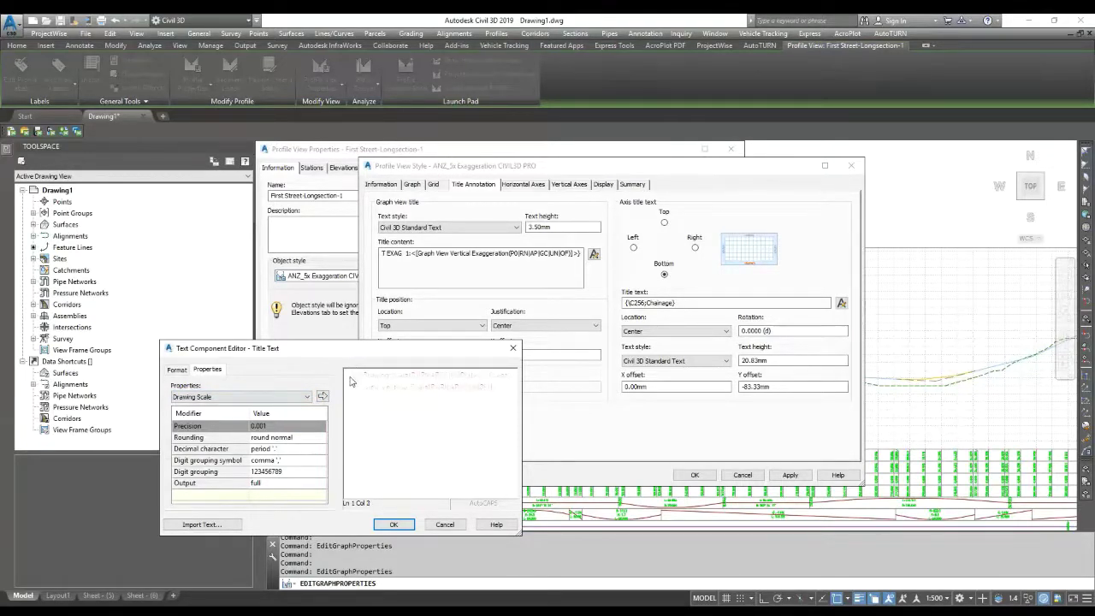
key("Right")
left_click(394, 524)
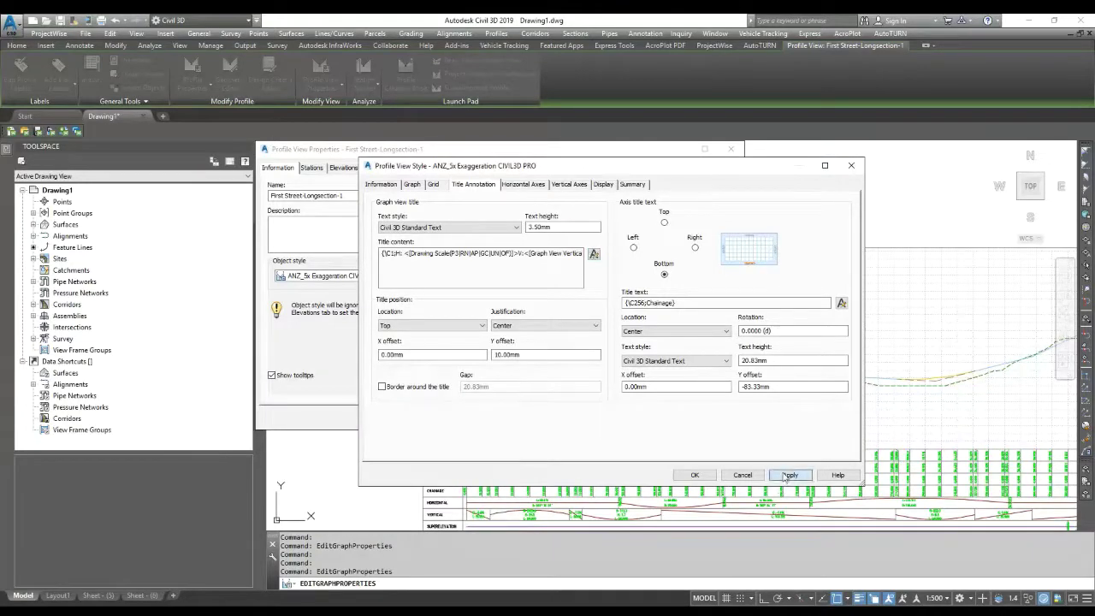
left_click(694, 475)
left_click(666, 418)
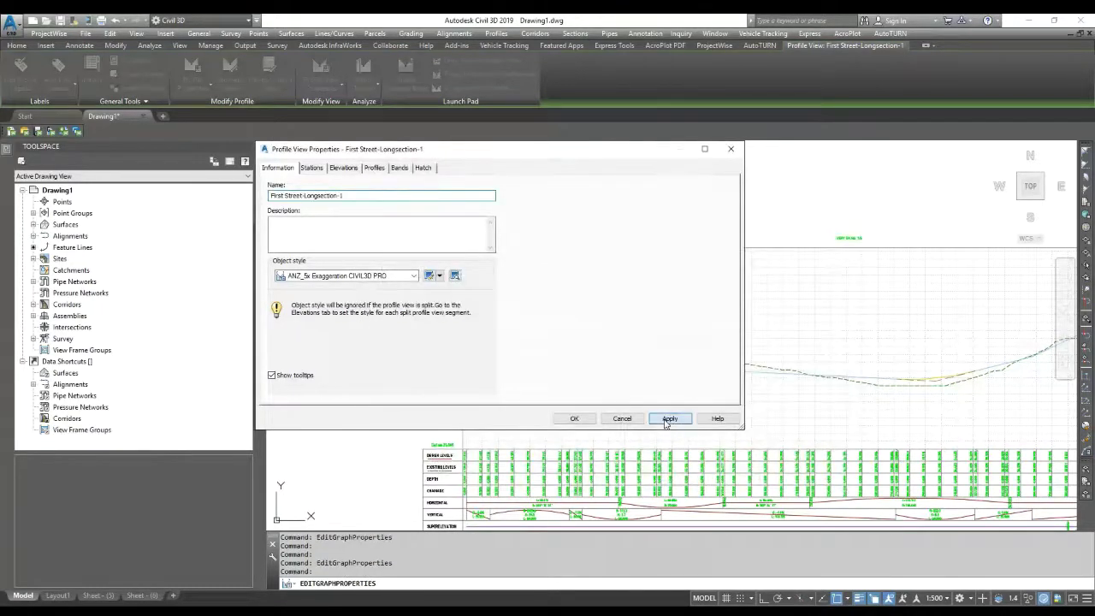
left_click(572, 418)
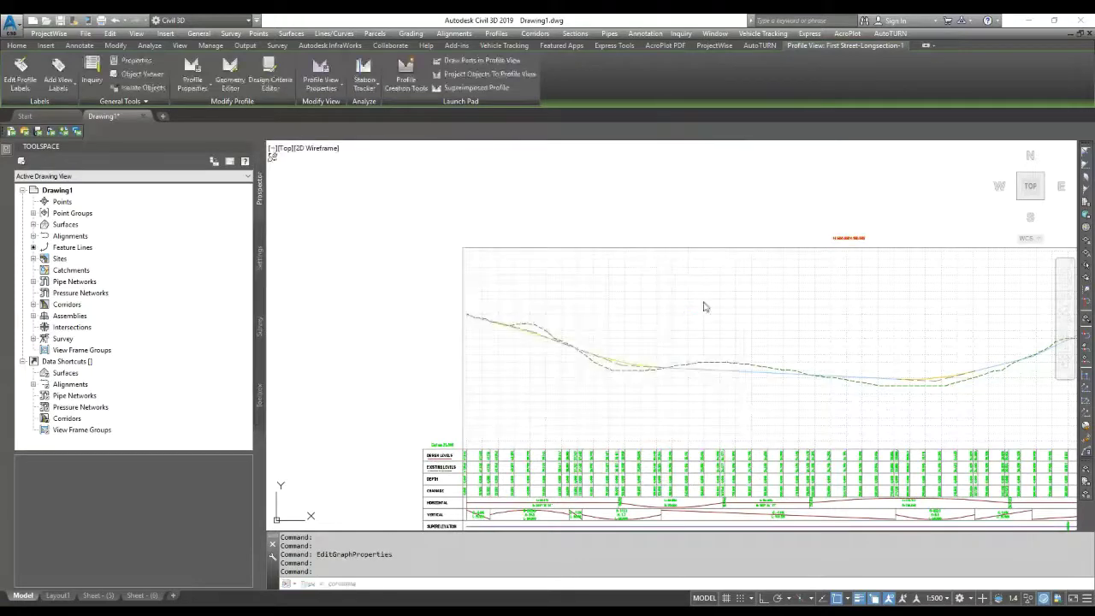
Step: Inspect the scale title above the profile view and the datum label beside the bands
scroll(850, 240, "up", 8)
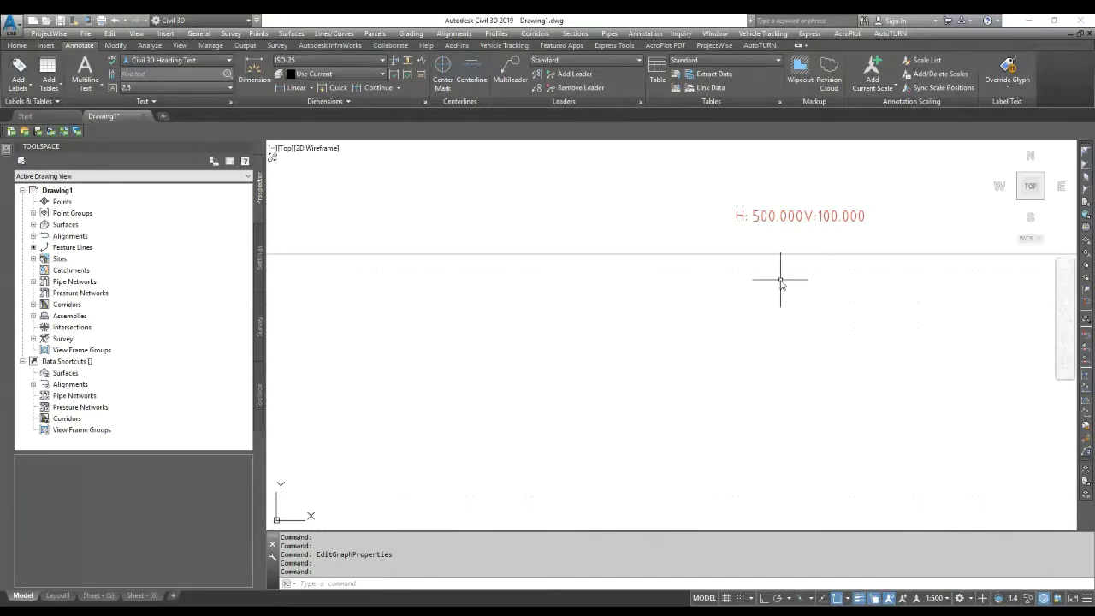
scroll(842, 220, "up", 3)
scroll(820, 256, "down", 6)
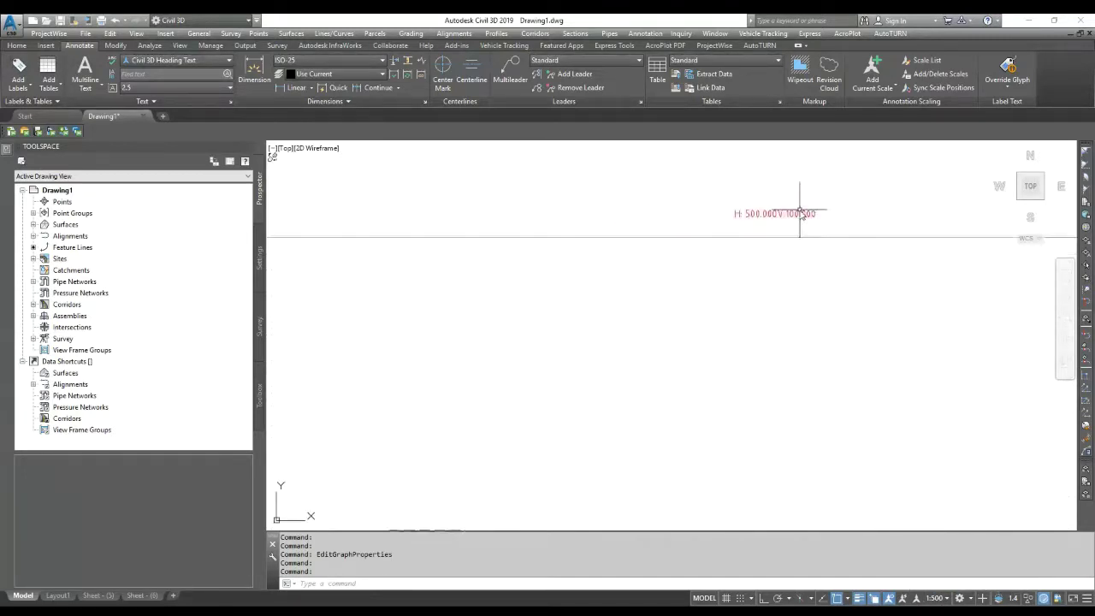
scroll(370, 425, "up", 3)
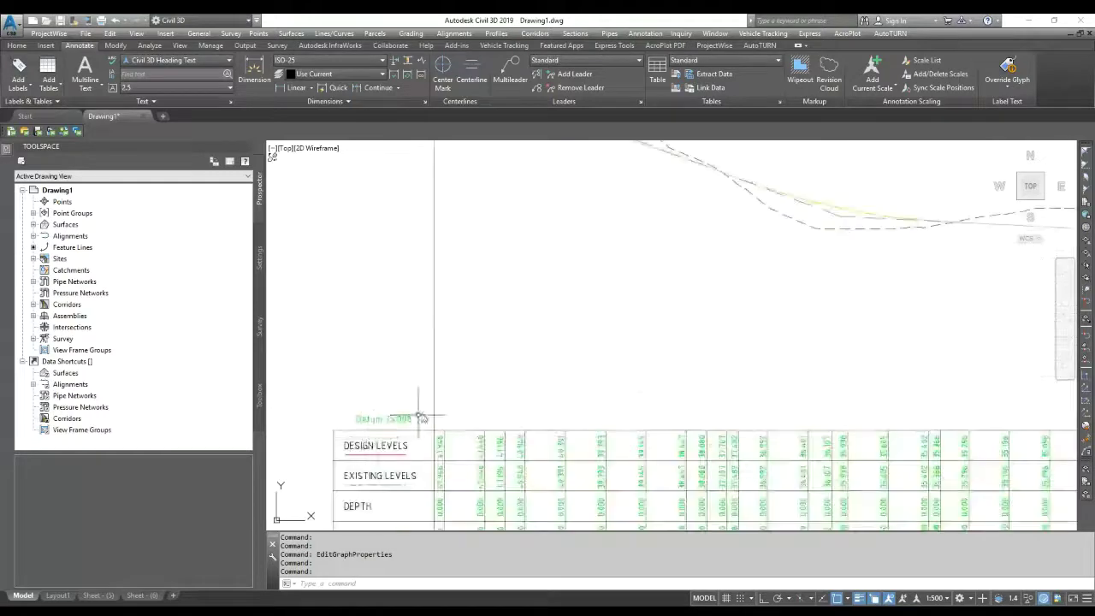
scroll(420, 419, "down", 3)
scroll(816, 229, "up", 5)
scroll(808, 256, "down", 3)
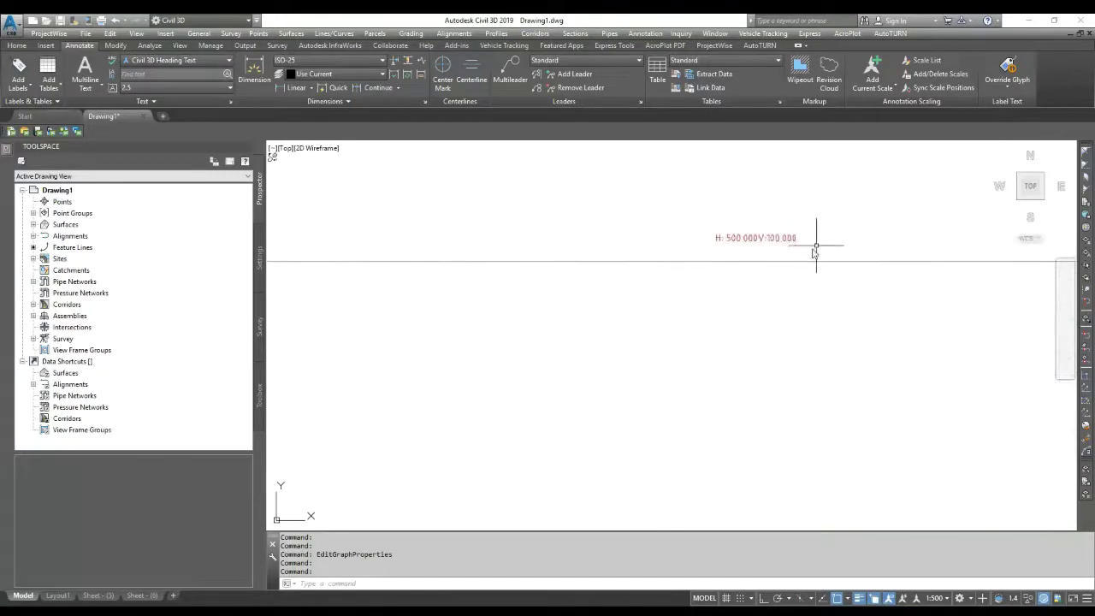
scroll(782, 237, "up", 4)
scroll(775, 261, "down", 2)
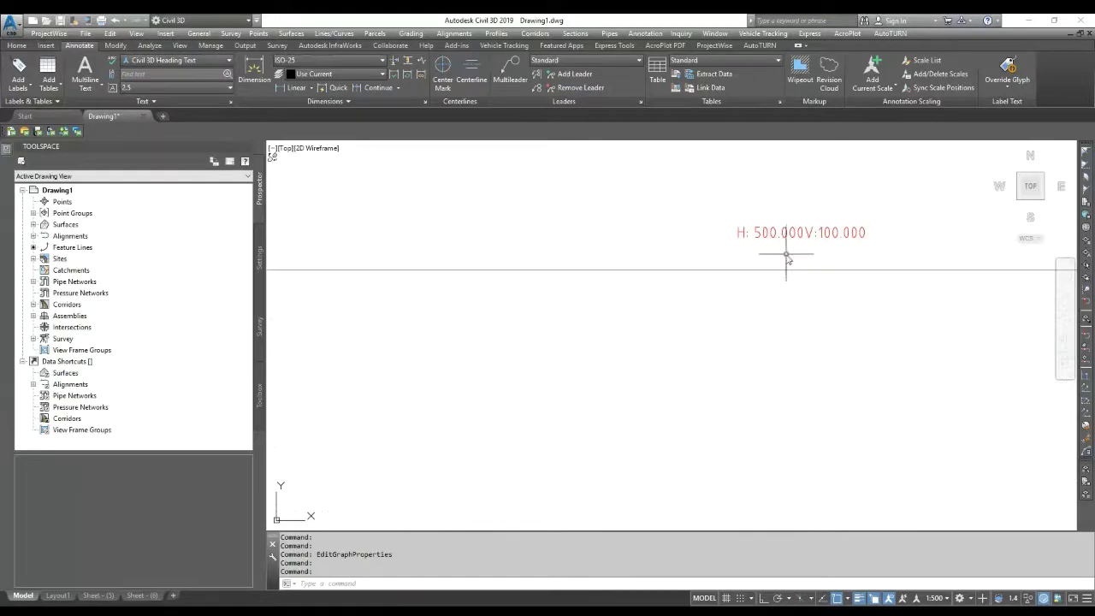
scroll(785, 254, "down", 1)
scroll(867, 216, "down", 3)
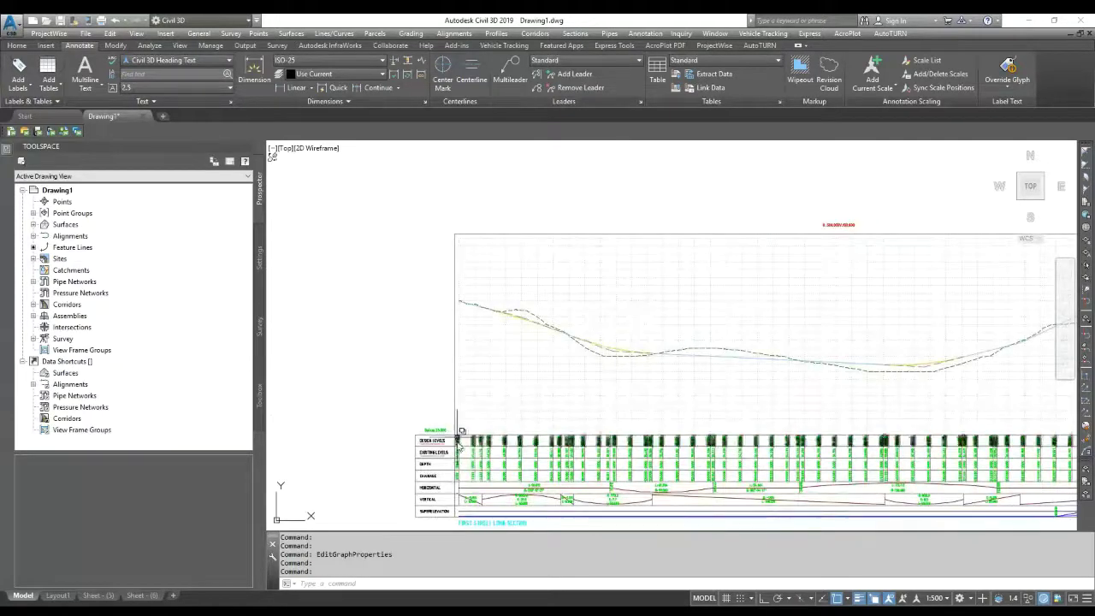
Step: Open the First Street long section's profile view properties and its ANZ_5x Exaggeration CIVIL3D PRO style for editing
scroll(699, 214, "down", 2)
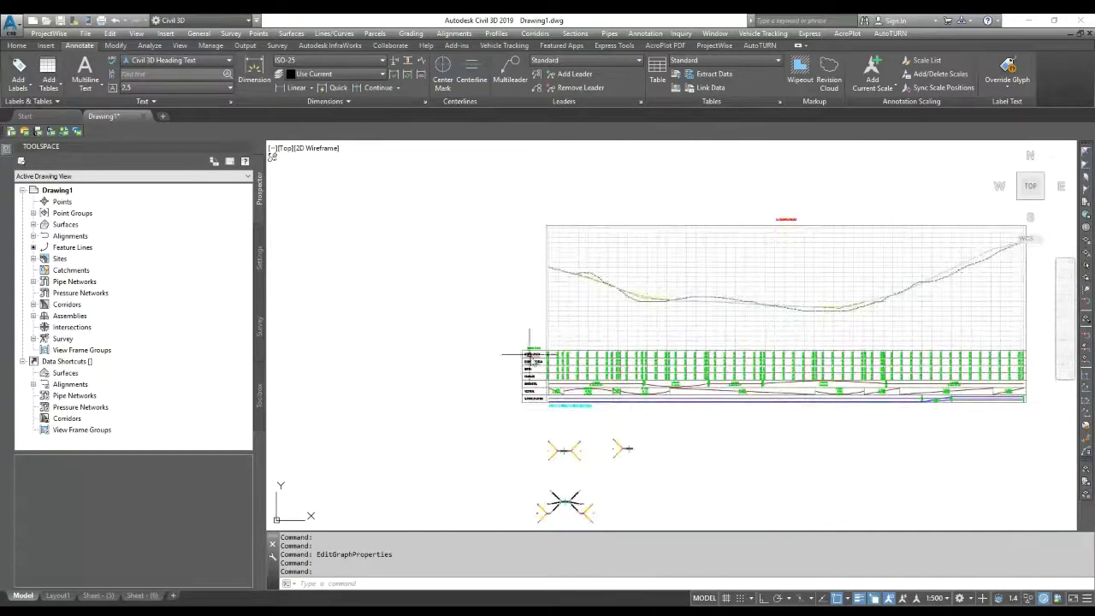
scroll(537, 420, "up", 3)
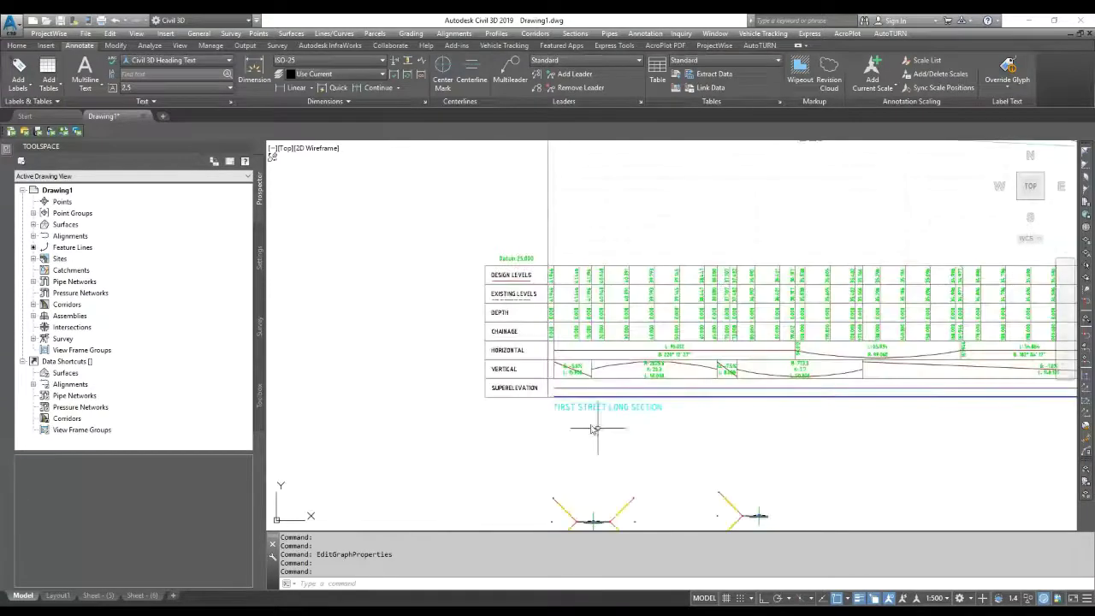
scroll(587, 416, "up", 2)
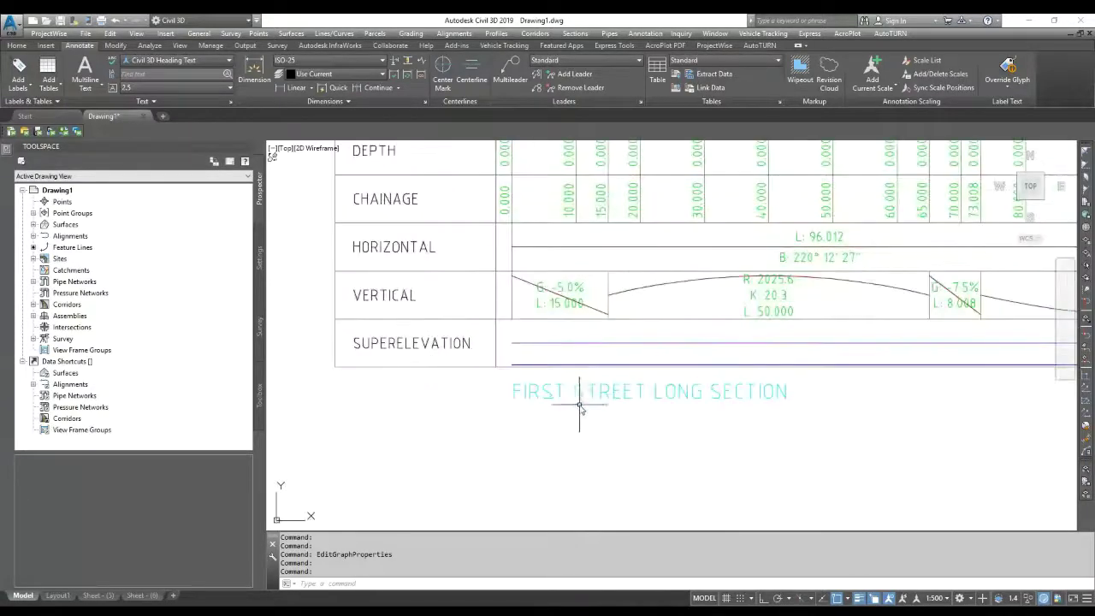
scroll(548, 395, "down", 2)
left_click(466, 378)
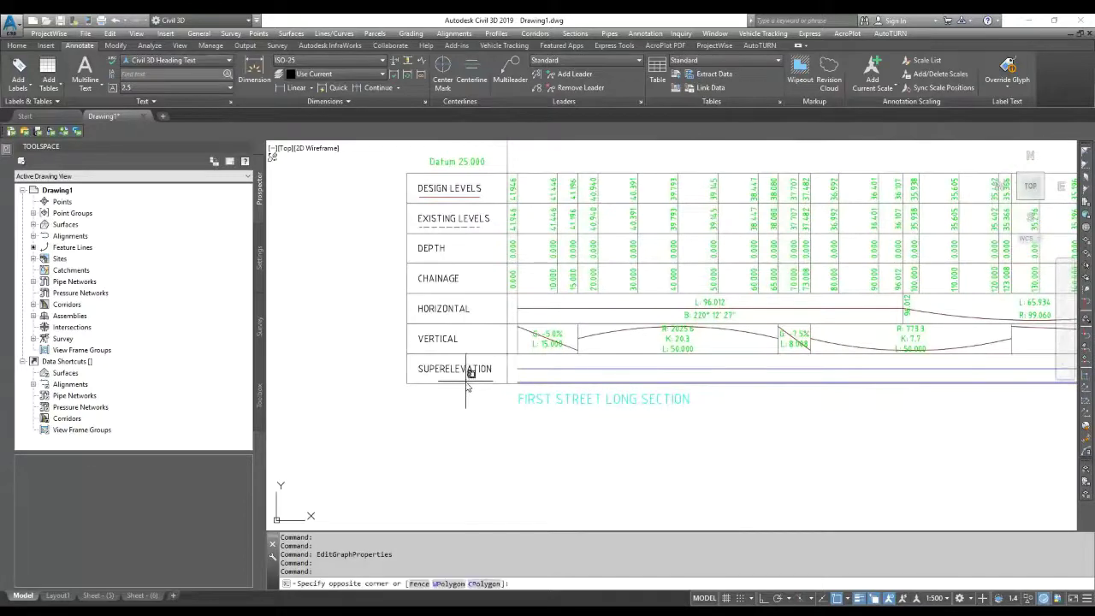
left_click(473, 373)
right_click(473, 371)
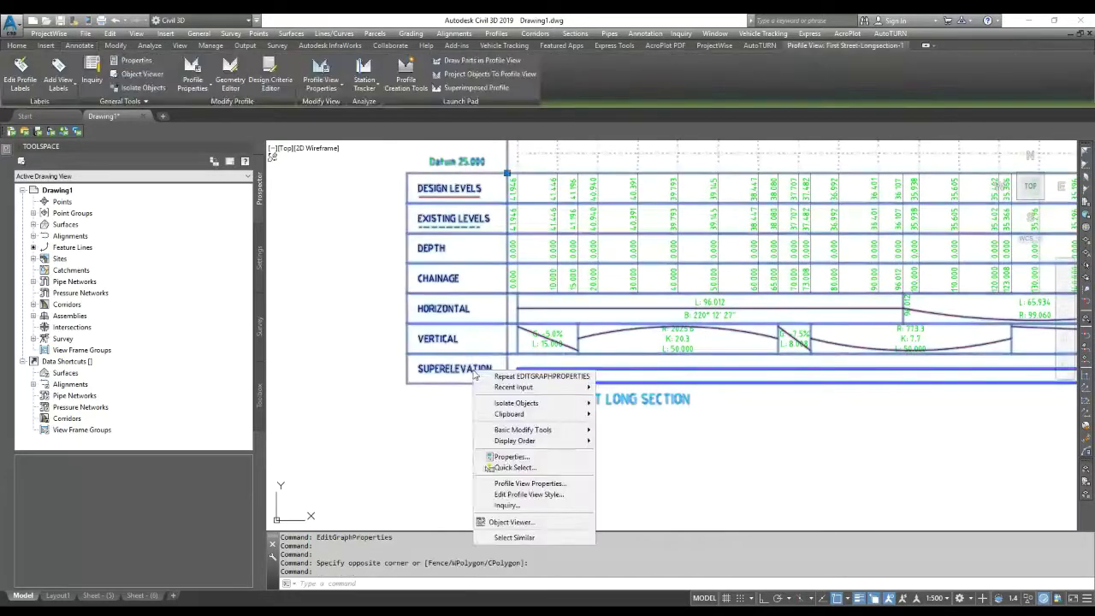
left_click(530, 484)
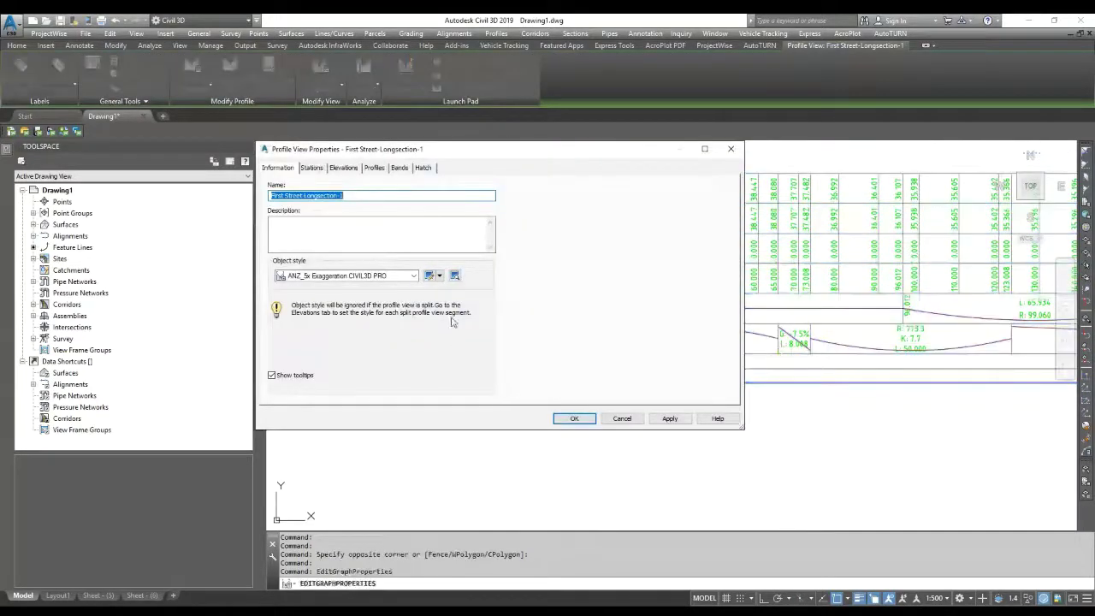
left_click(439, 276)
left_click(478, 312)
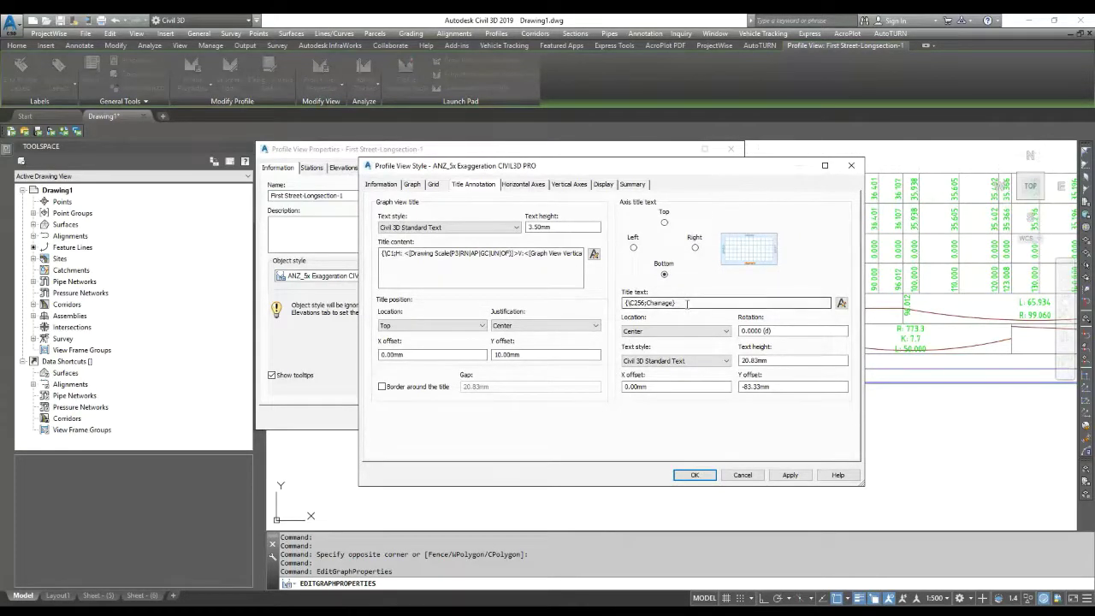
Step: Review the style's right, left and top axis title text, its component display settings and its horizontal axes settings
left_click(694, 247)
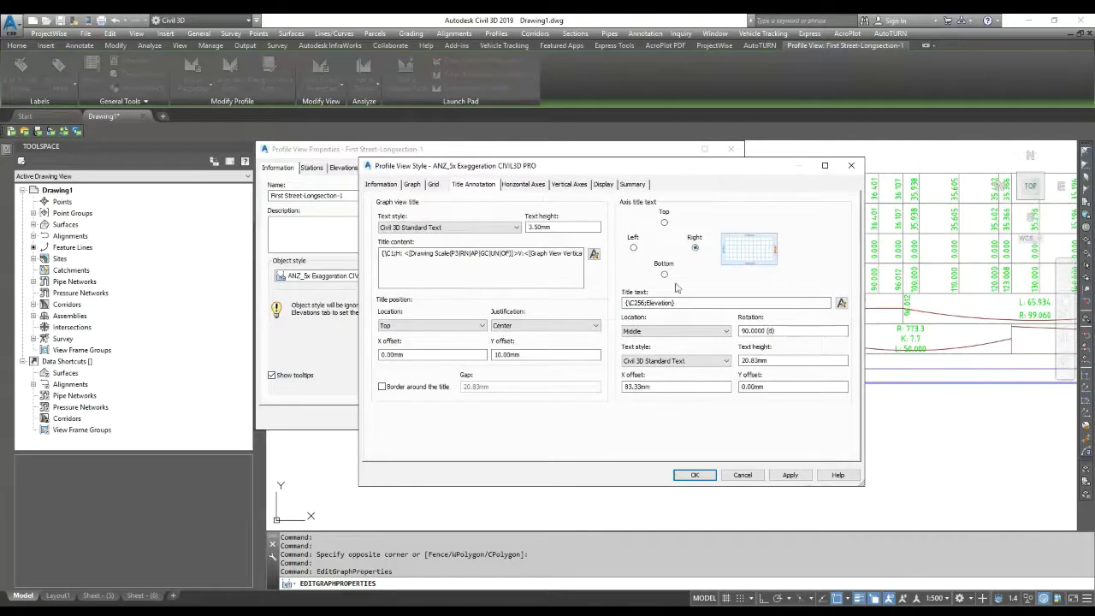
left_click(633, 247)
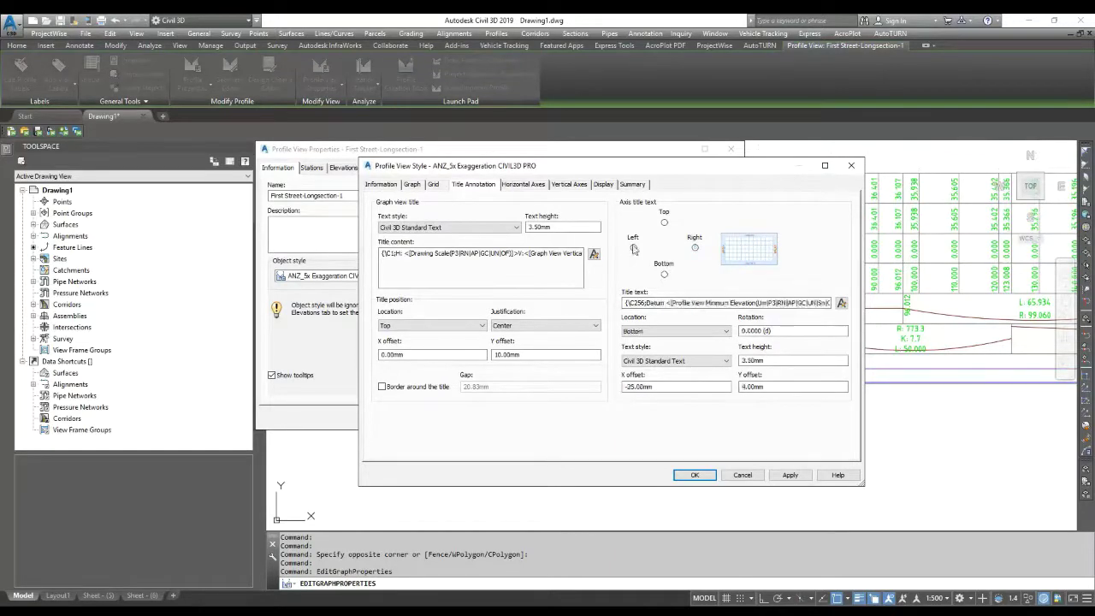
left_click(665, 222)
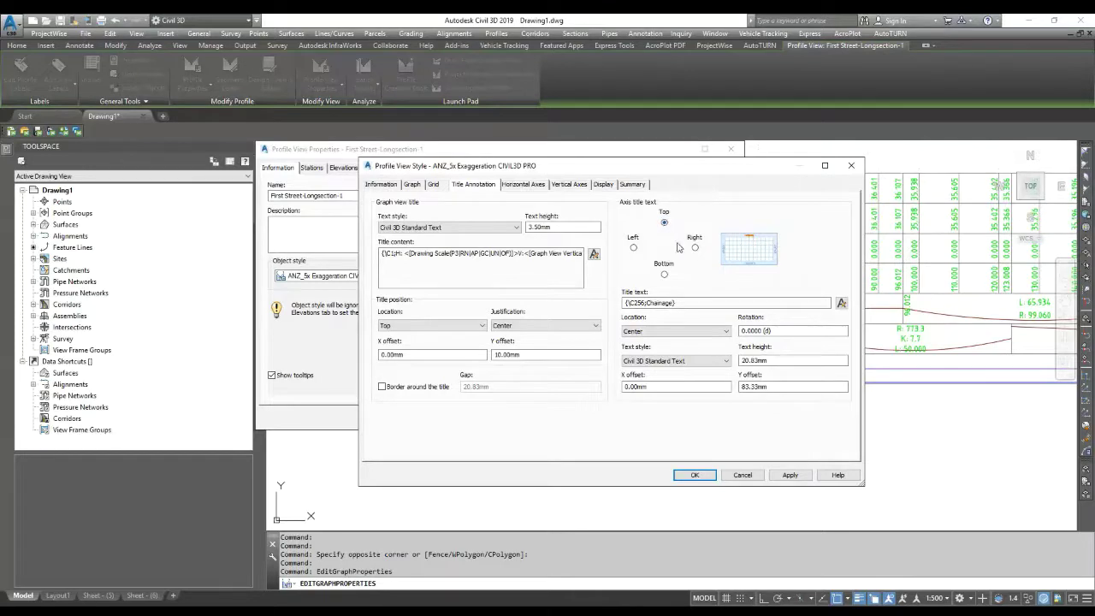
left_click(603, 184)
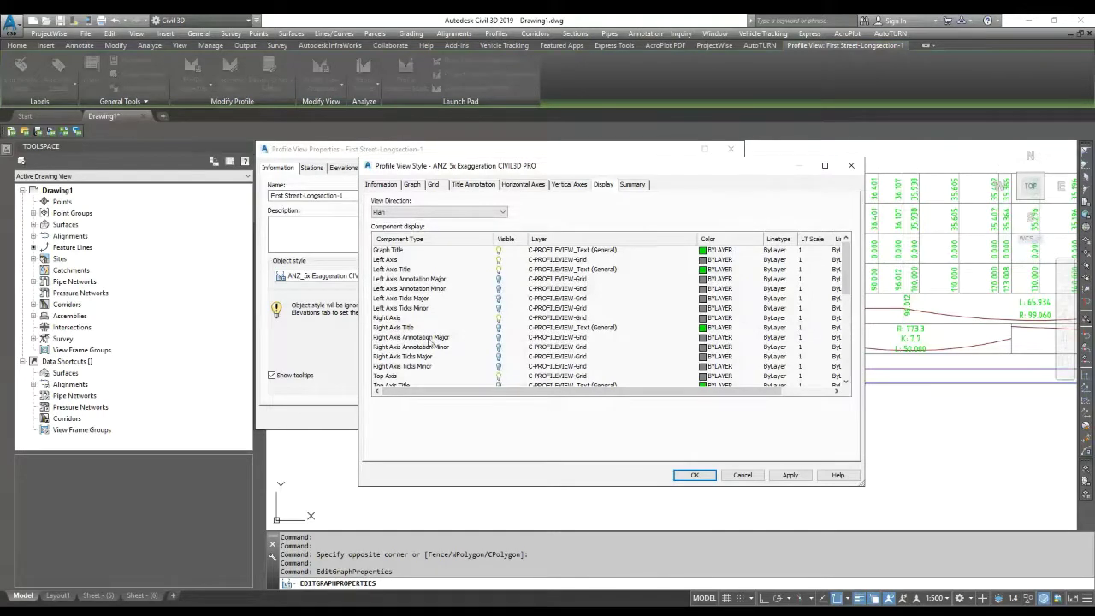
scroll(517, 341, "down", 1)
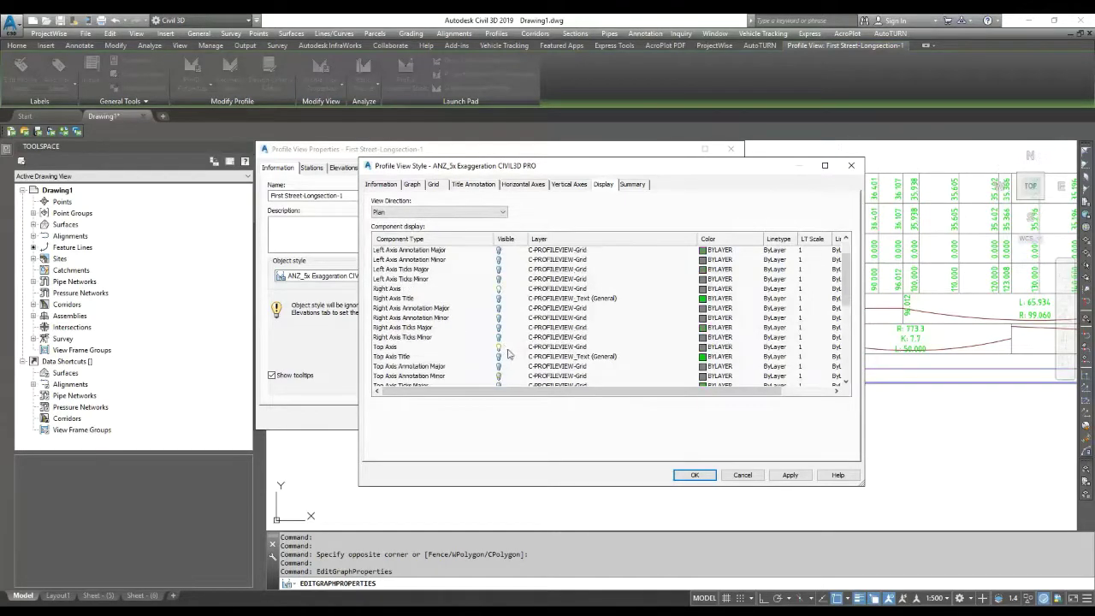
scroll(507, 352, "down", 1)
scroll(510, 341, "down", 2)
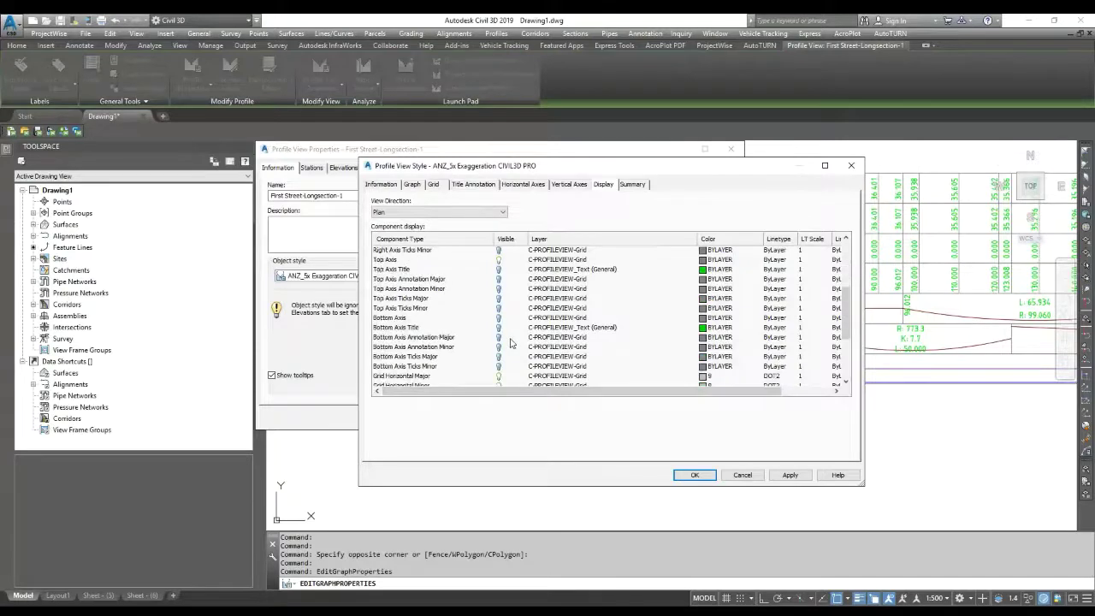
scroll(518, 338, "down", 1)
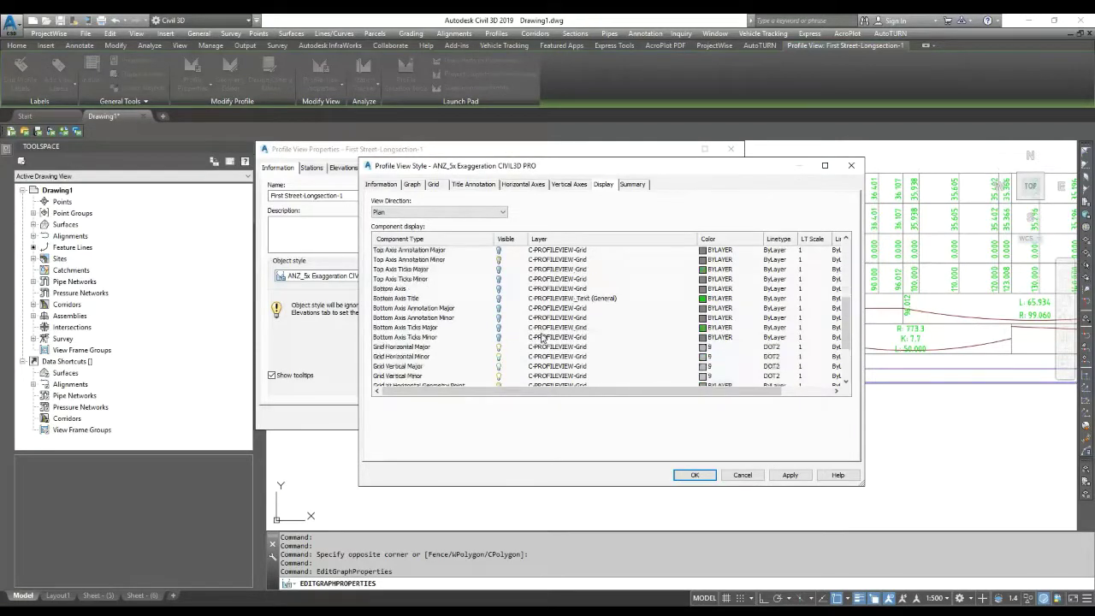
scroll(541, 338, "down", 1)
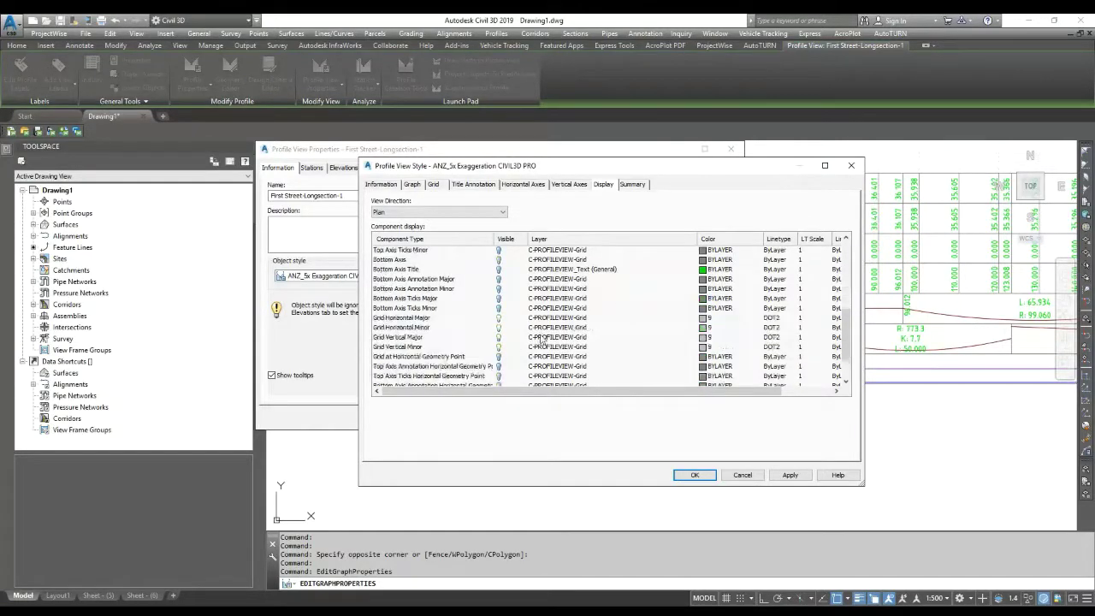
left_click(567, 184)
left_click(530, 188)
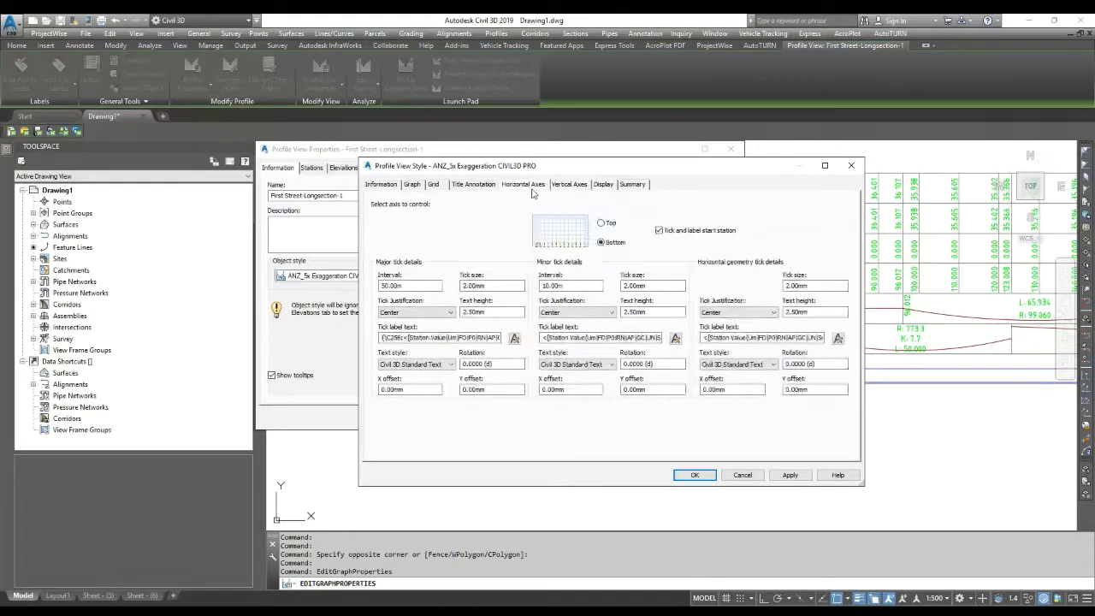
Step: Set the graph view title's text height to 5 mm and accept the style changes
left_click(487, 188)
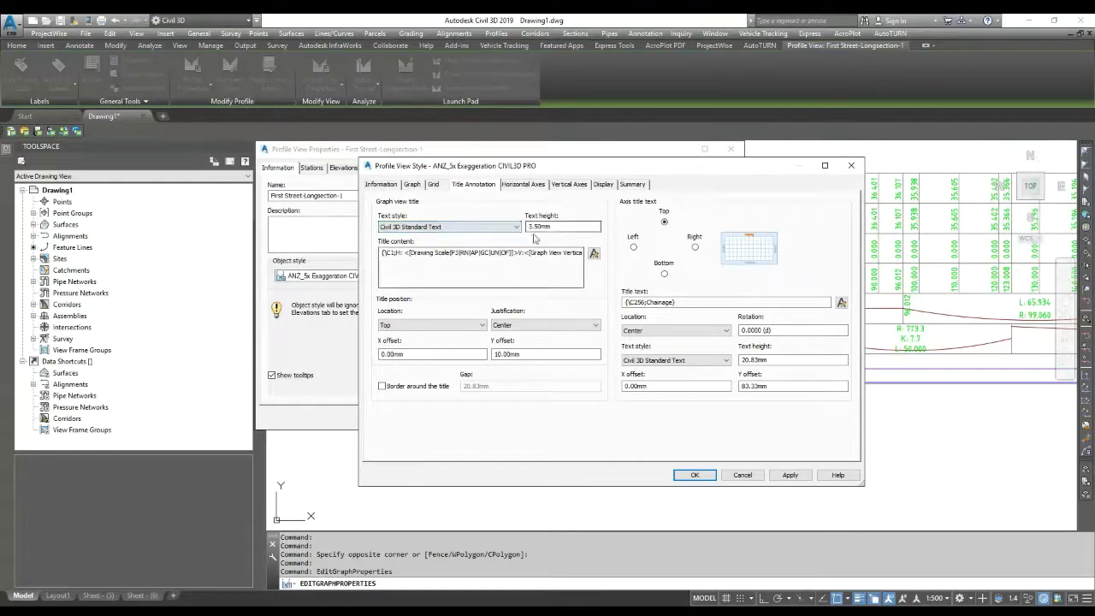
key("Tab")
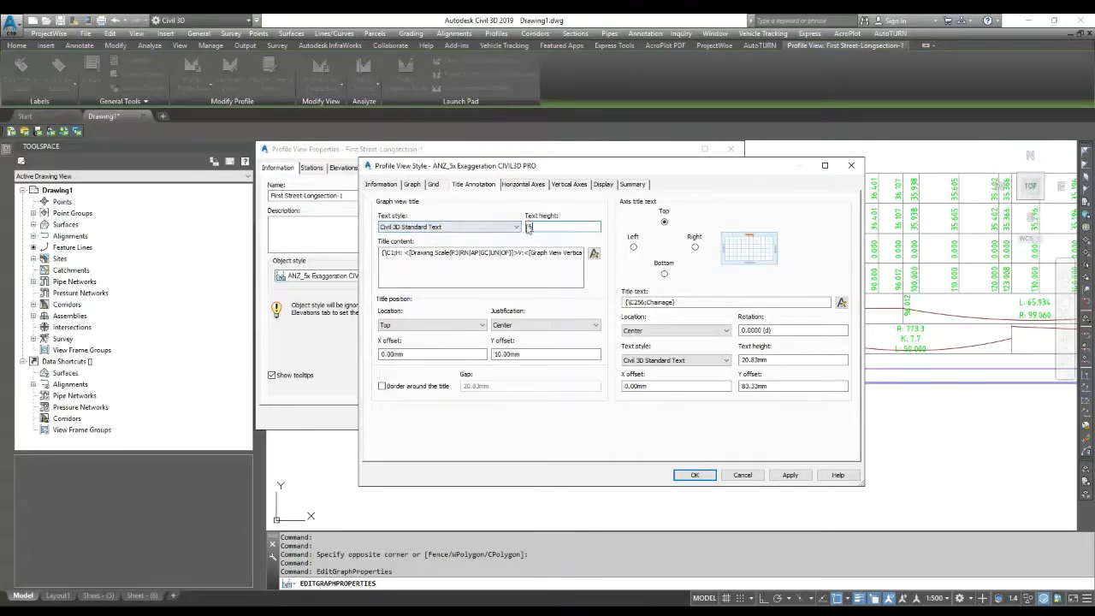
key("Return")
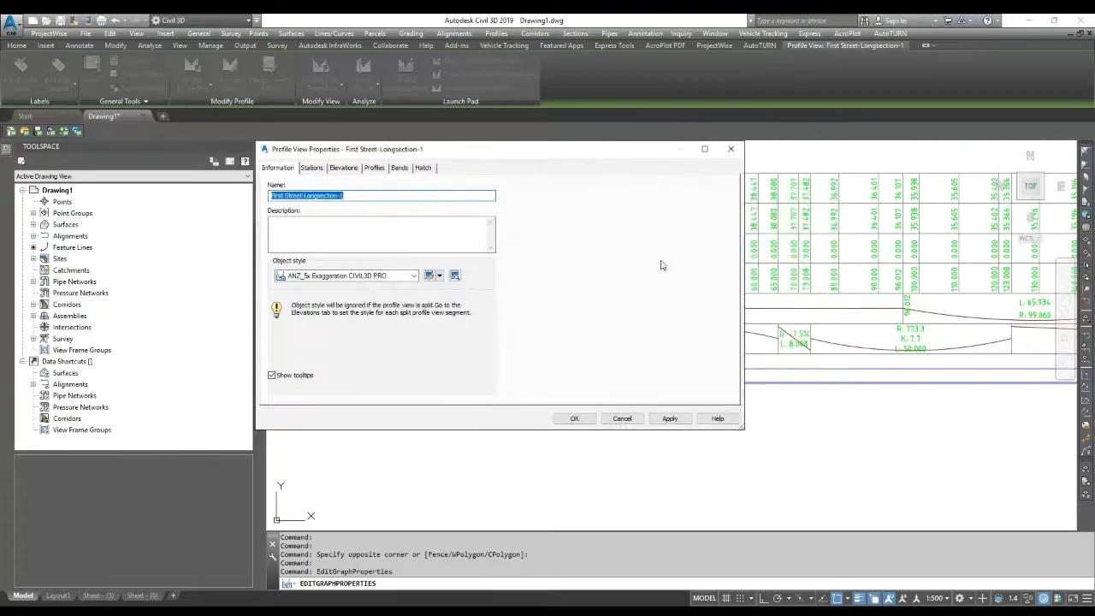
Step: Check the style's left axis title text and horizontal axes settings, and apply the style to the profile view
left_click(429, 276)
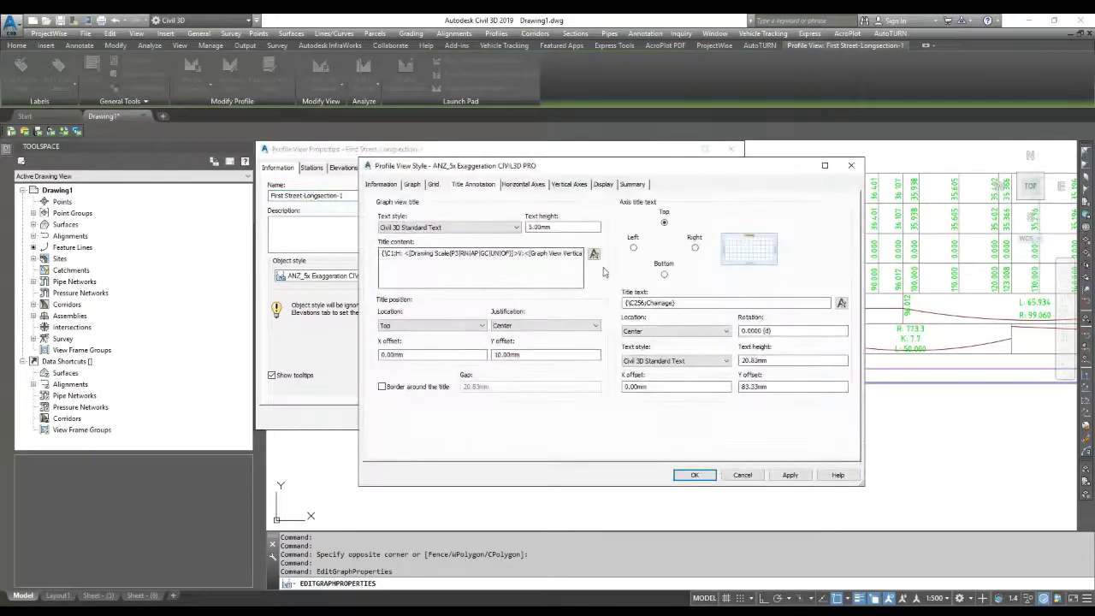
left_click(633, 248)
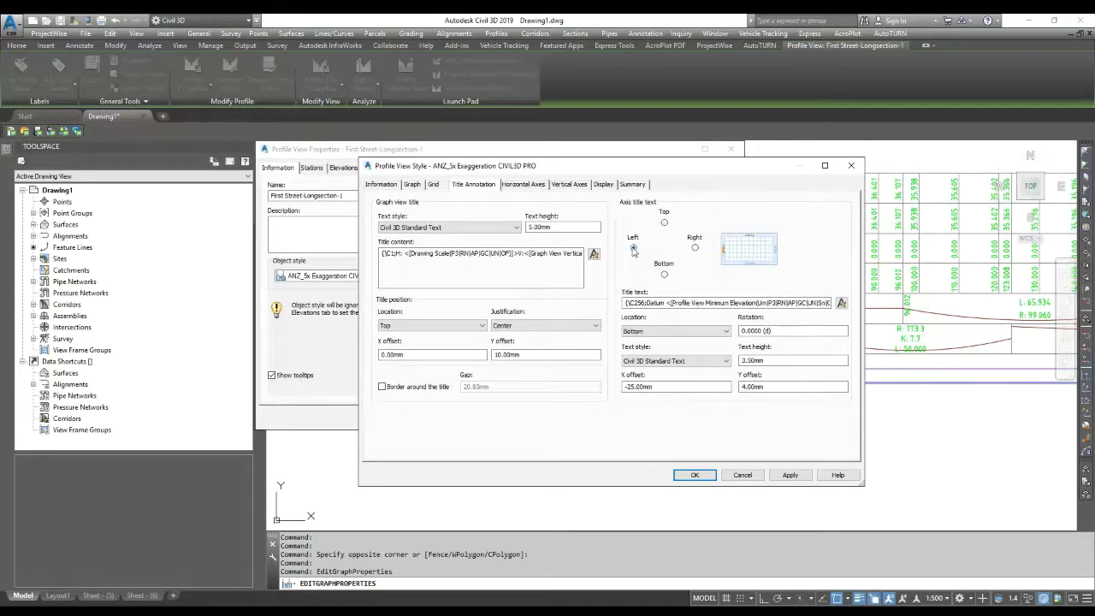
left_click(699, 303)
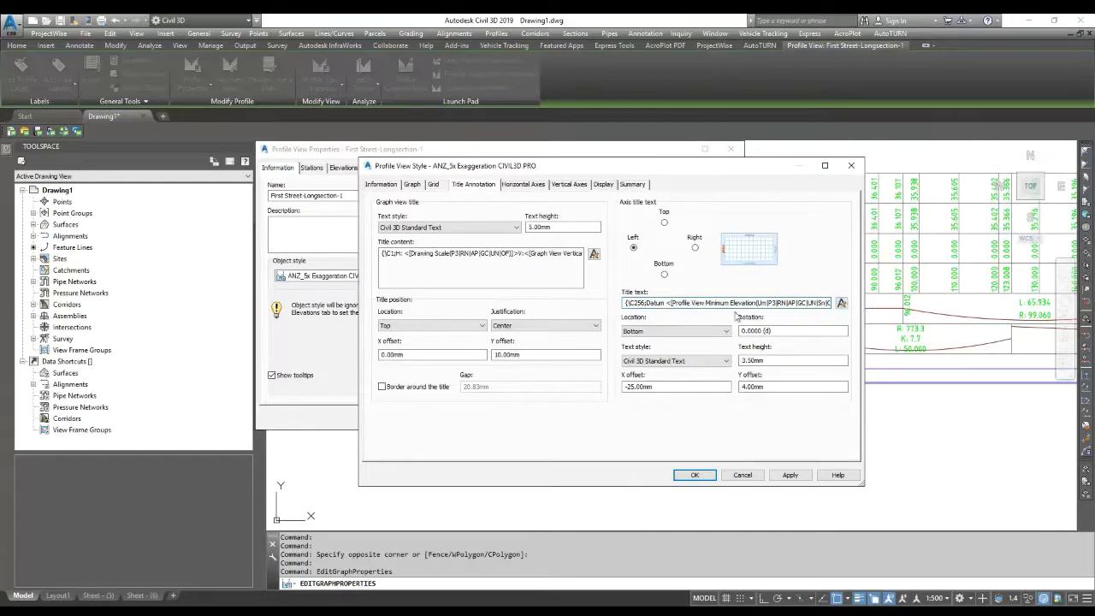
left_click(523, 184)
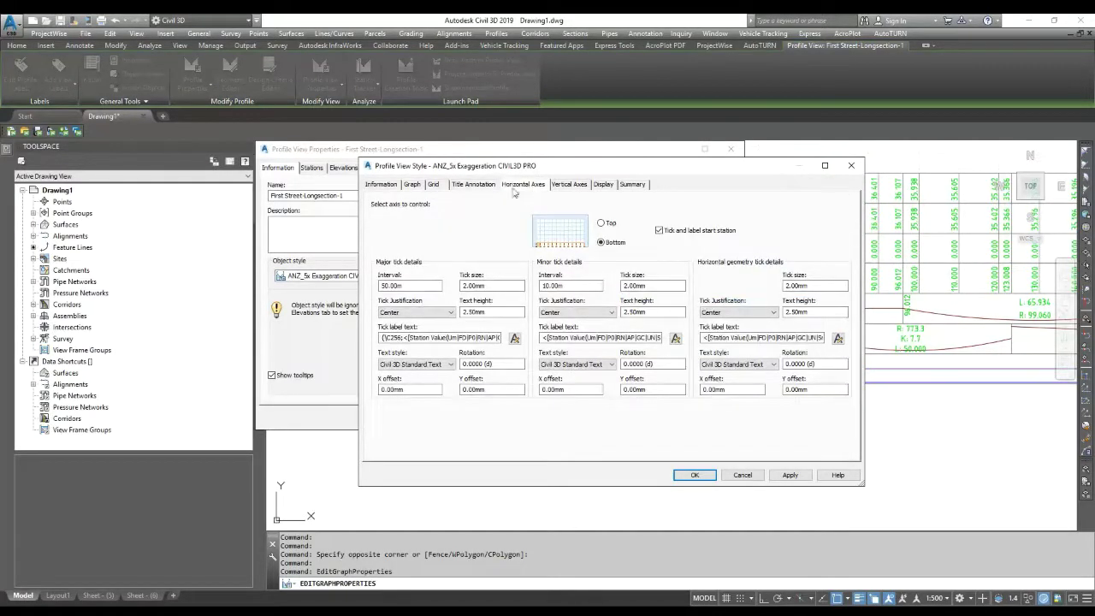
left_click(790, 474)
left_click(694, 475)
left_click(669, 418)
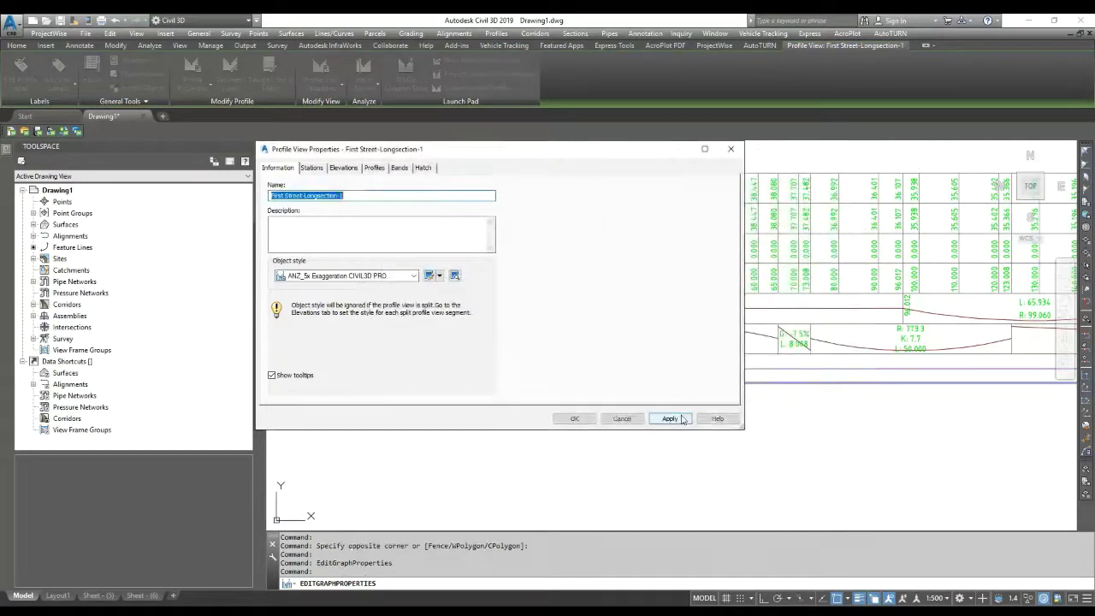
left_click(574, 418)
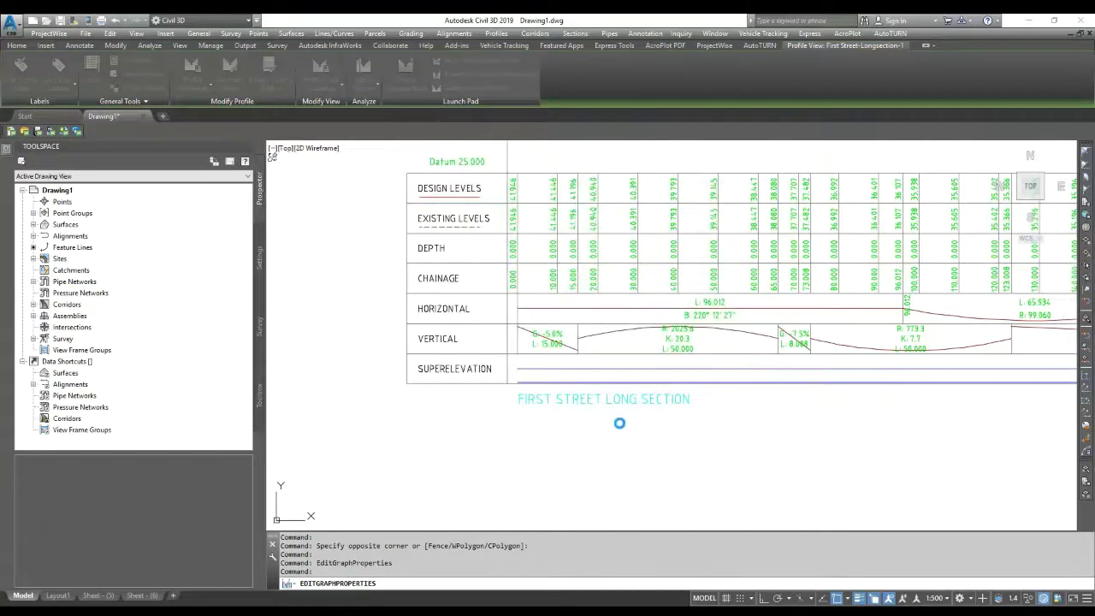
Step: Inspect the First Street long section's graph, title and datum label in the drawing
scroll(634, 417, "down", 4)
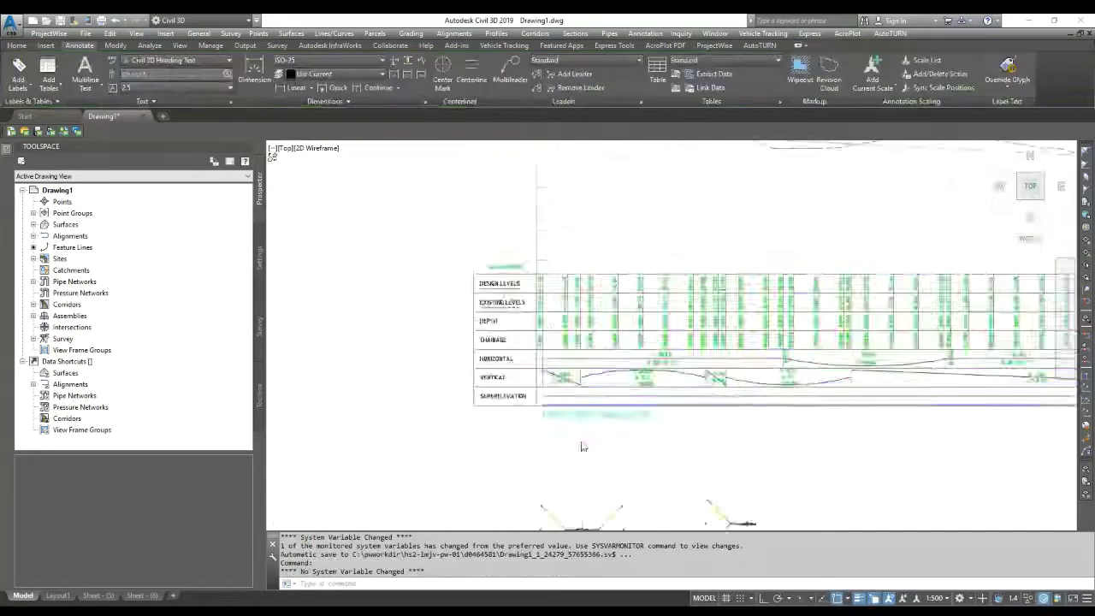
scroll(861, 199, "up", 5)
scroll(861, 199, "down", 4)
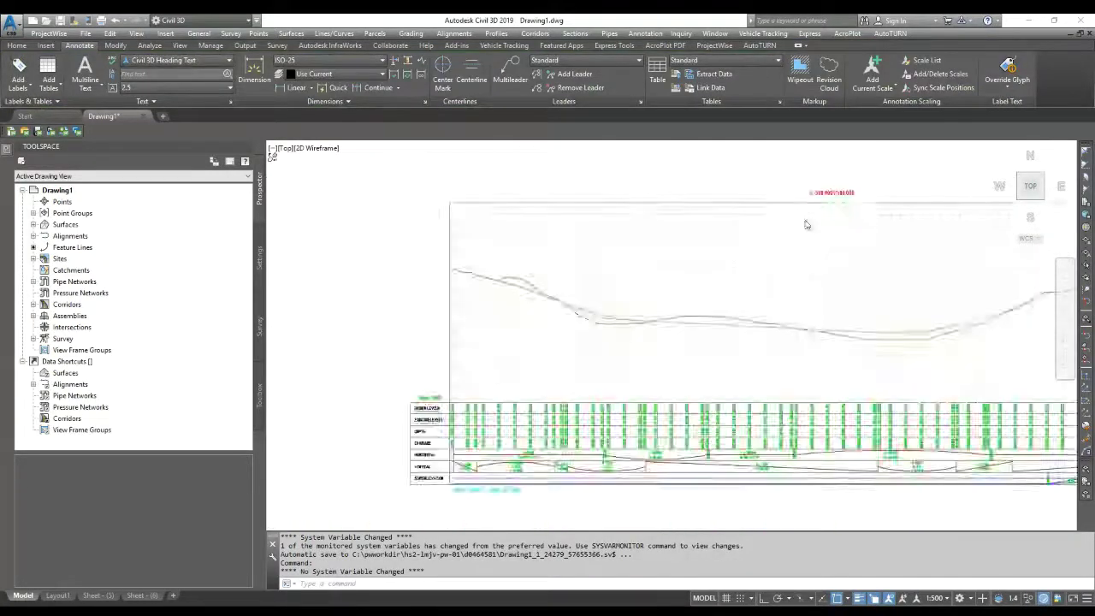
scroll(599, 325, "up", 5)
scroll(428, 353, "up", 3)
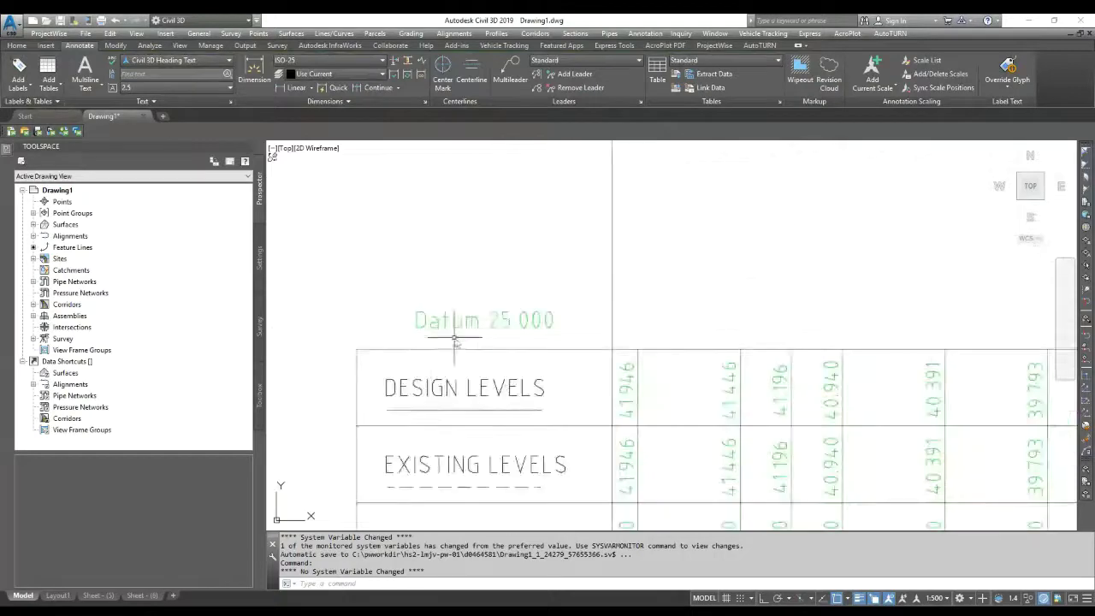
scroll(435, 299, "down", 3)
scroll(437, 299, "down", 2)
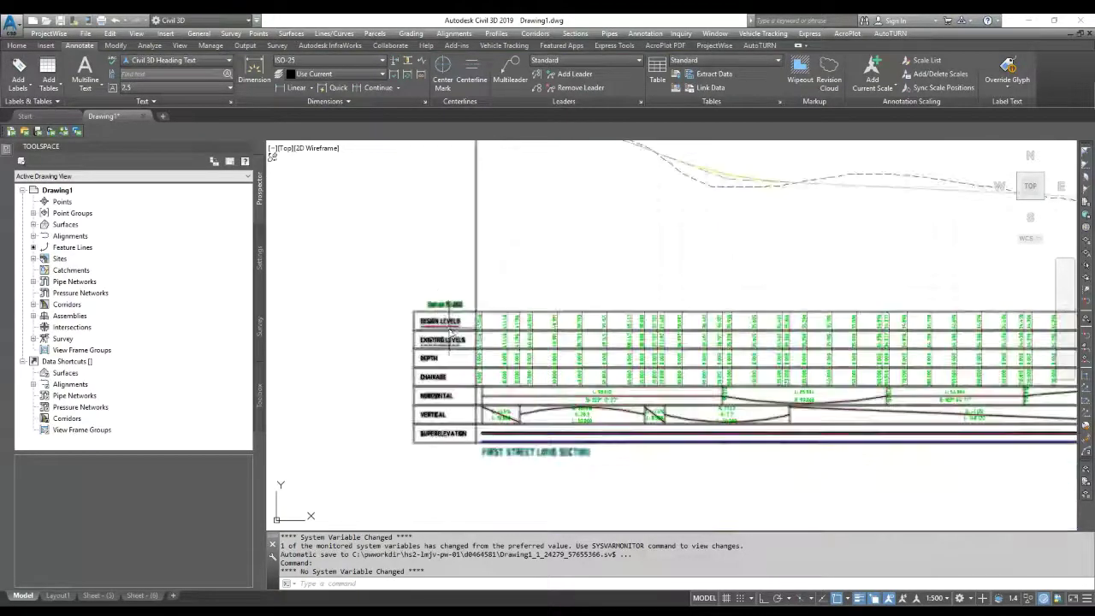
Step: Open the First Street long section's profile view style for editing and review its graph title and left axis title settings
left_click(452, 326)
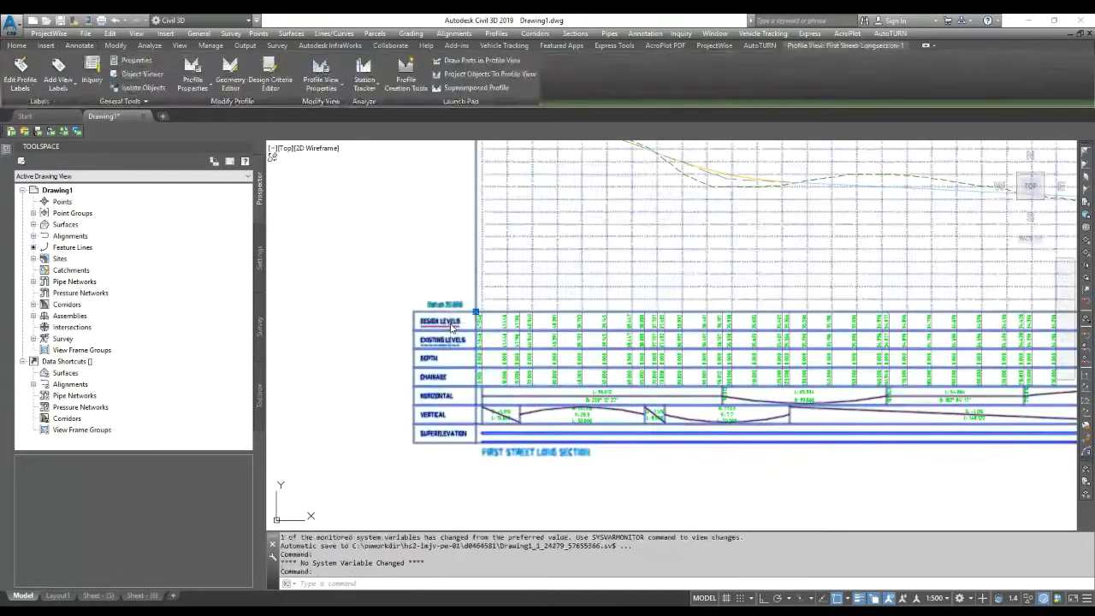
right_click(452, 323)
left_click(513, 438)
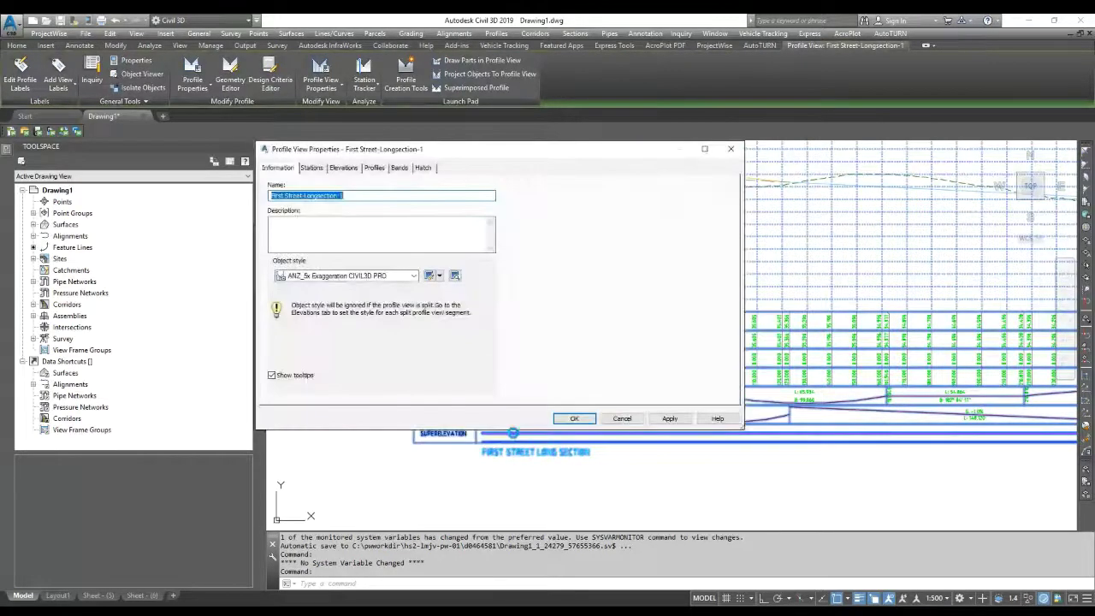
left_click(439, 275)
left_click(460, 314)
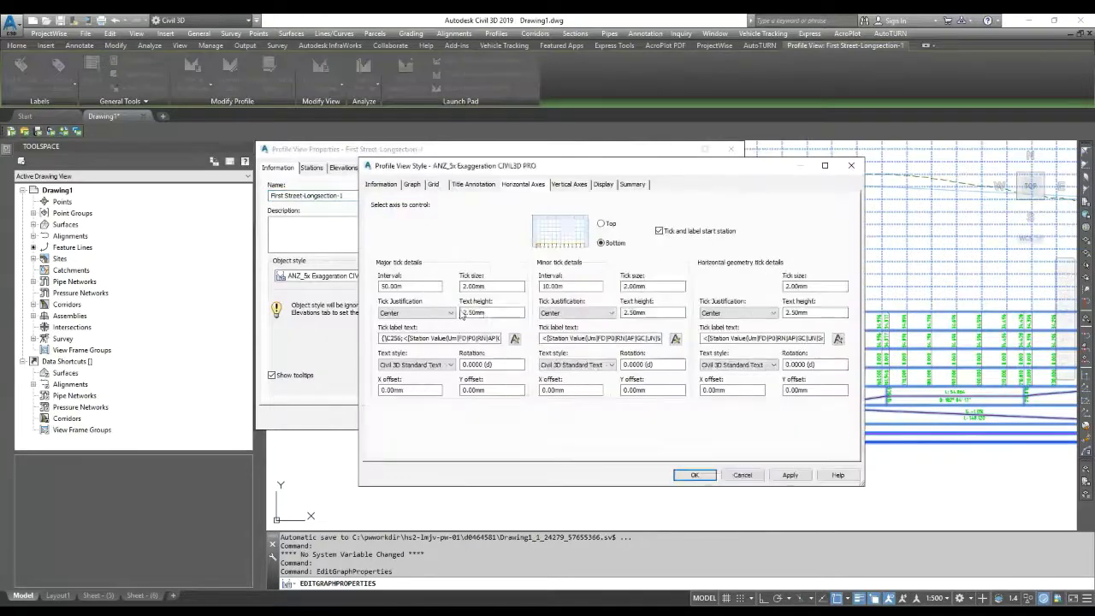
left_click(471, 185)
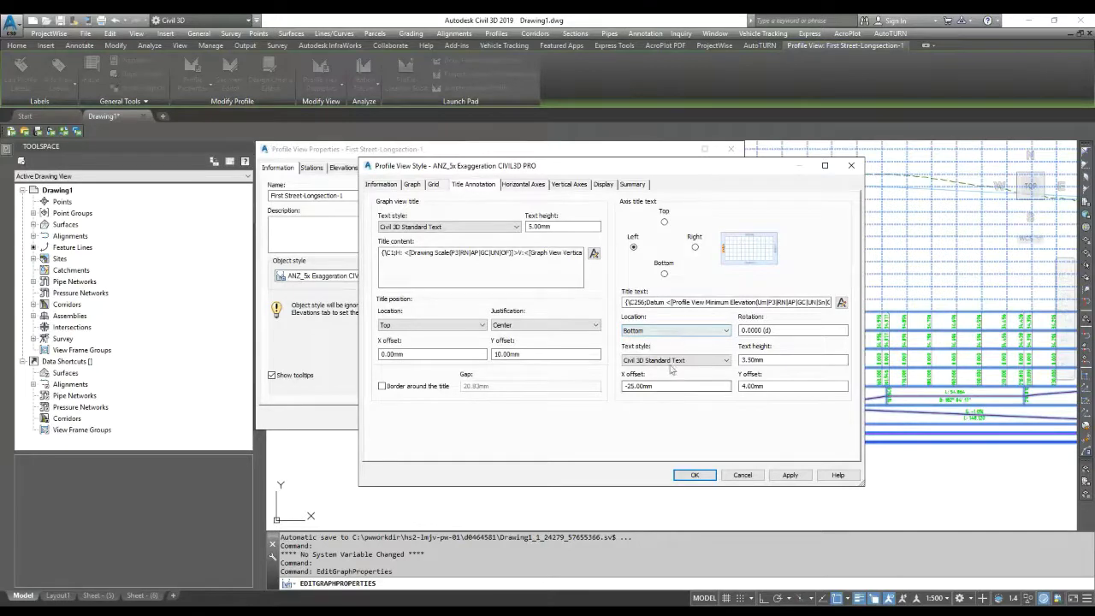
left_click(769, 385)
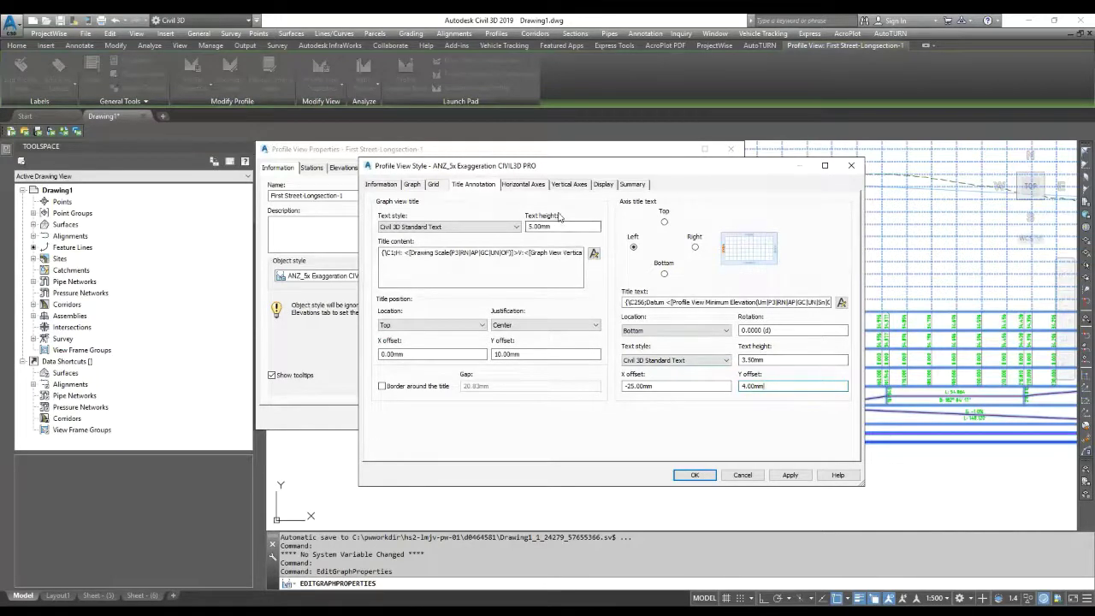
Step: Set the bottom horizontal axis's major tick interval to 100 m and minor tick interval to 40 m, and apply the style to the profile view
left_click(533, 184)
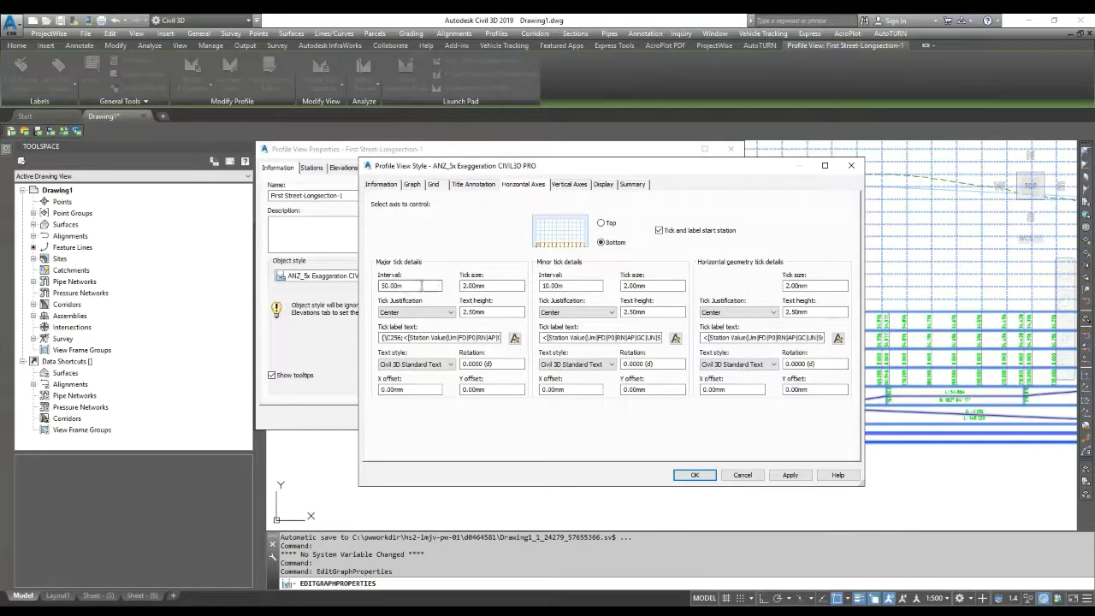
left_click_drag(438, 284, 380, 284)
type("100")
key("Tab")
key("Tab")
type("4")
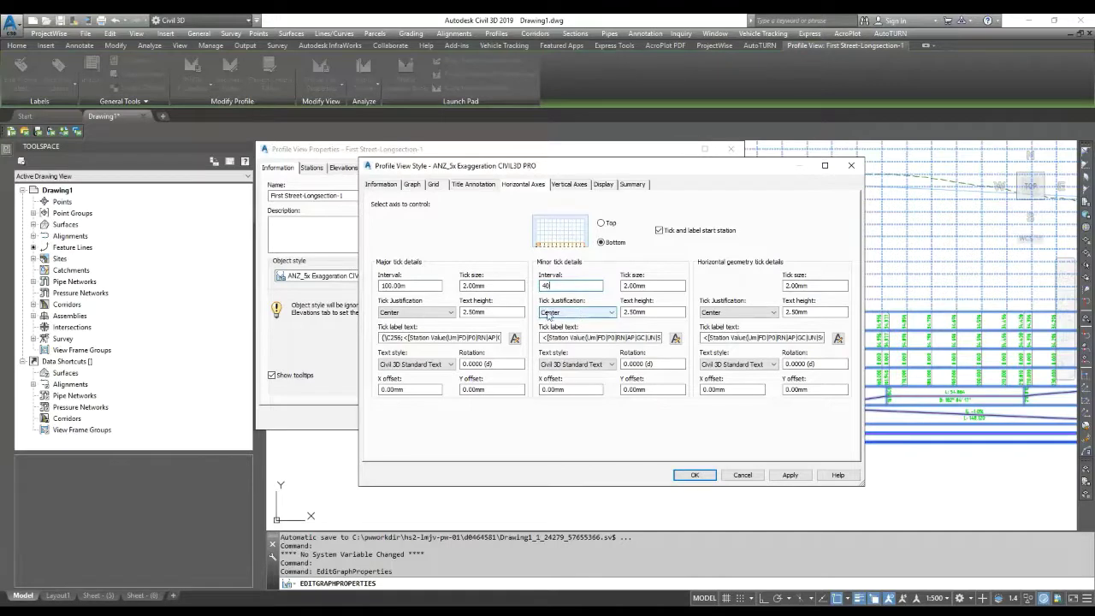
left_click(789, 475)
left_click(694, 475)
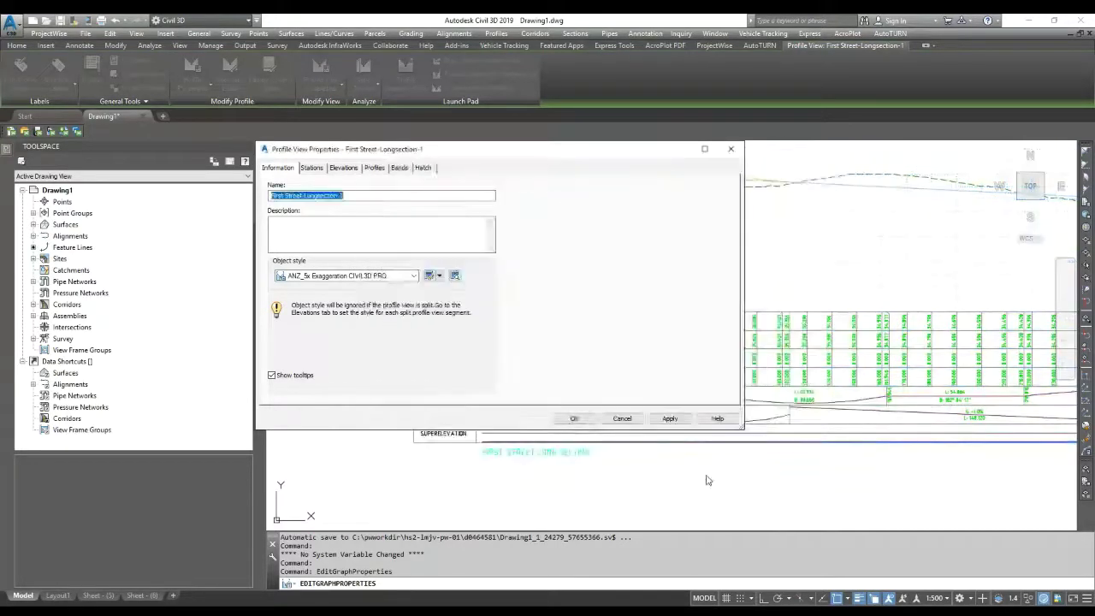
left_click(670, 419)
left_click(574, 418)
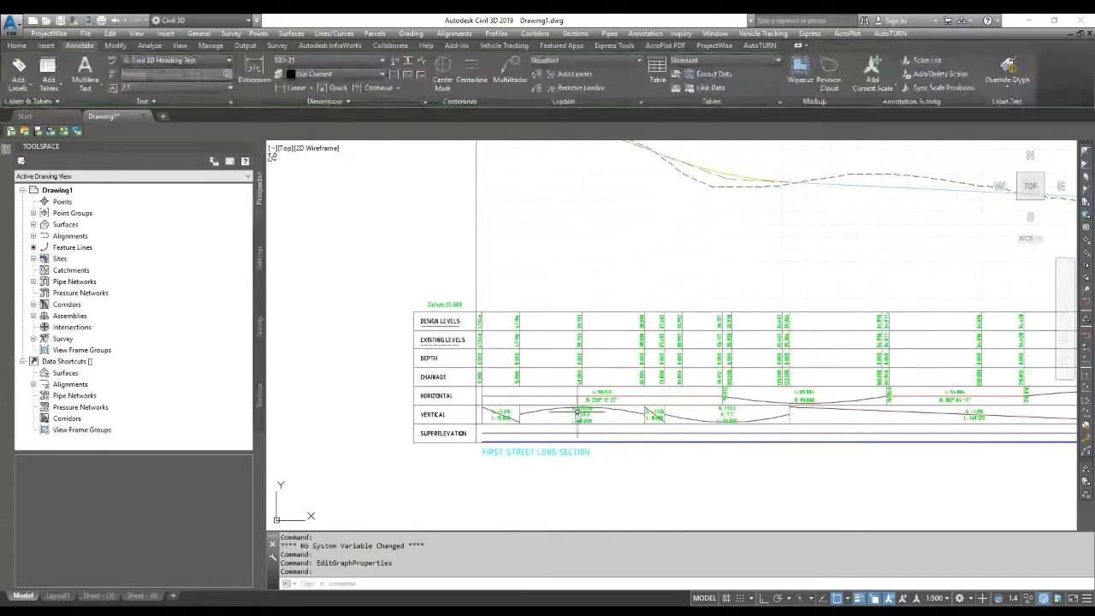
Step: Examine the spacing of the level, depth and chainage labels against the horizontal and vertical geometry bands along the long section
scroll(718, 389, "up", 4)
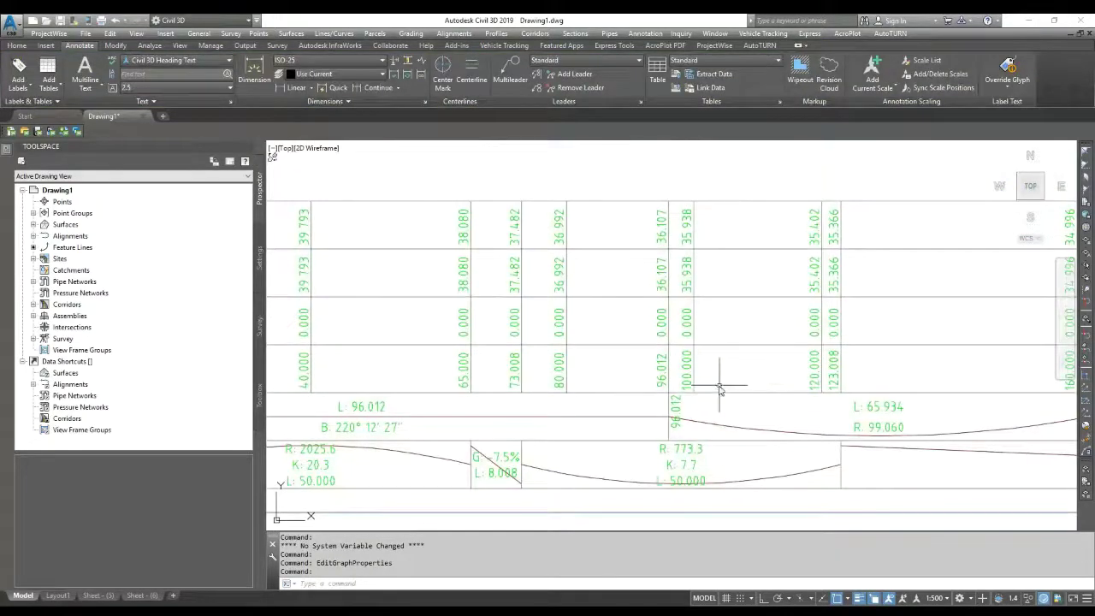
scroll(645, 420, "down", 3)
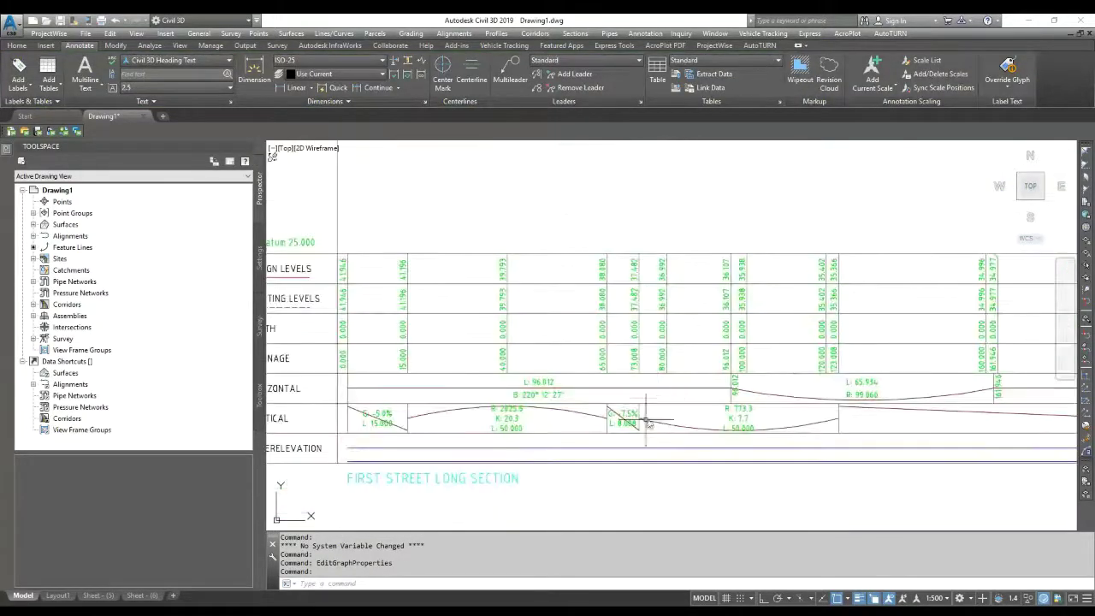
scroll(501, 367, "up", 1)
scroll(488, 376, "down", 3)
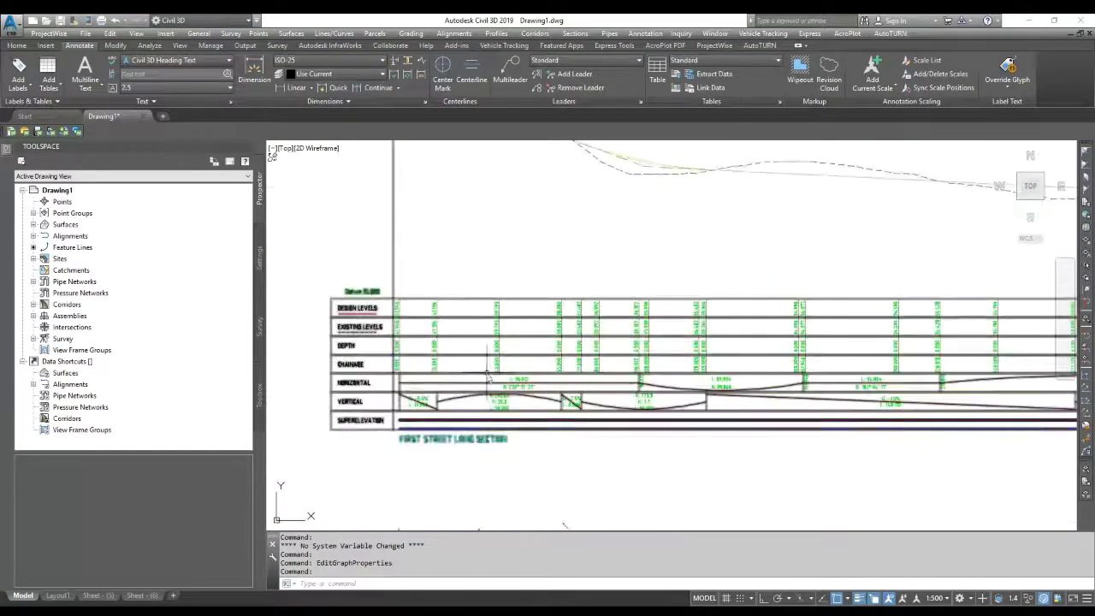
scroll(635, 371, "up", 2)
scroll(656, 374, "up", 2)
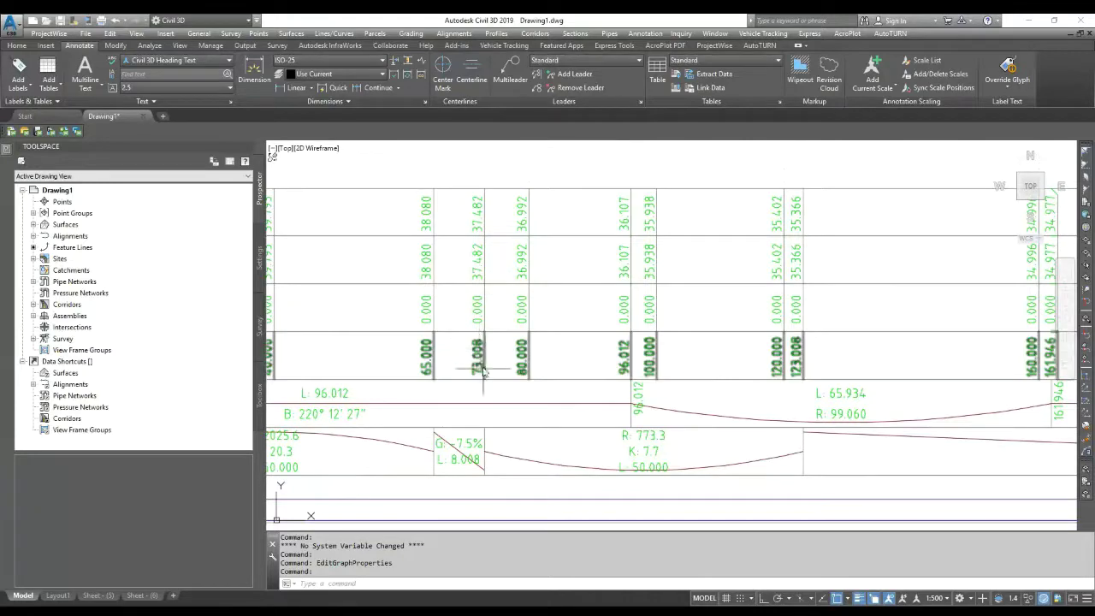
scroll(485, 380, "down", 4)
scroll(489, 355, "up", 3)
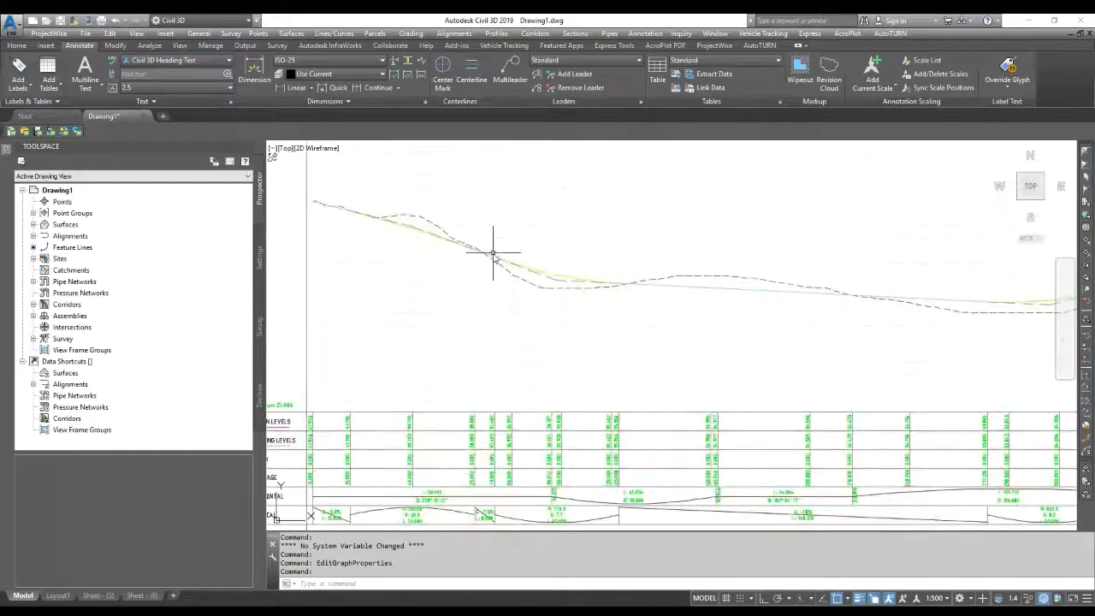
scroll(484, 415, "up", 4)
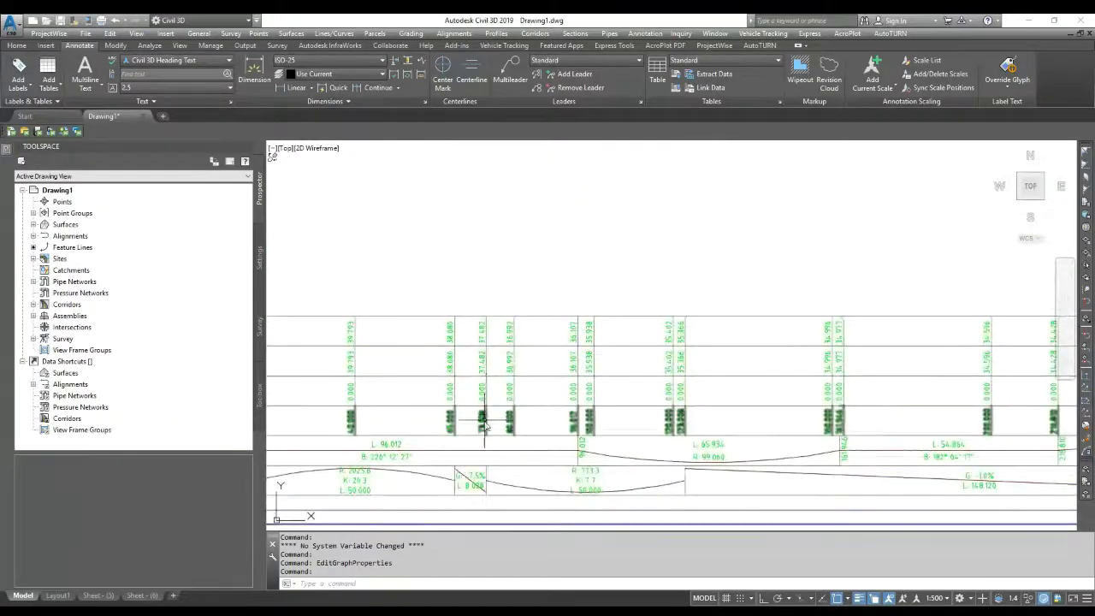
scroll(481, 487, "up", 2)
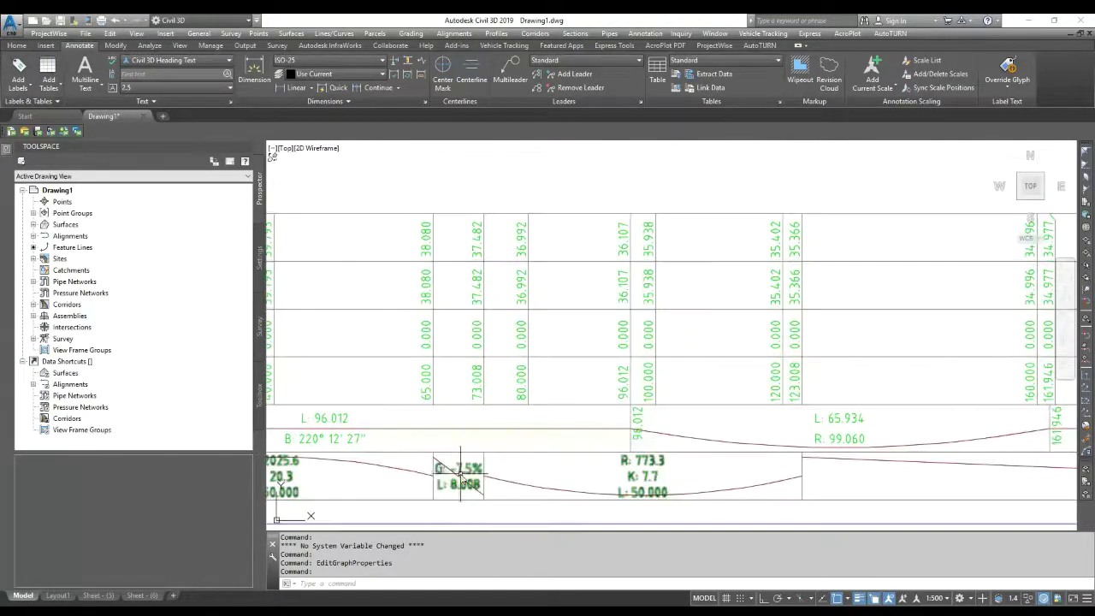
scroll(518, 365, "down", 3)
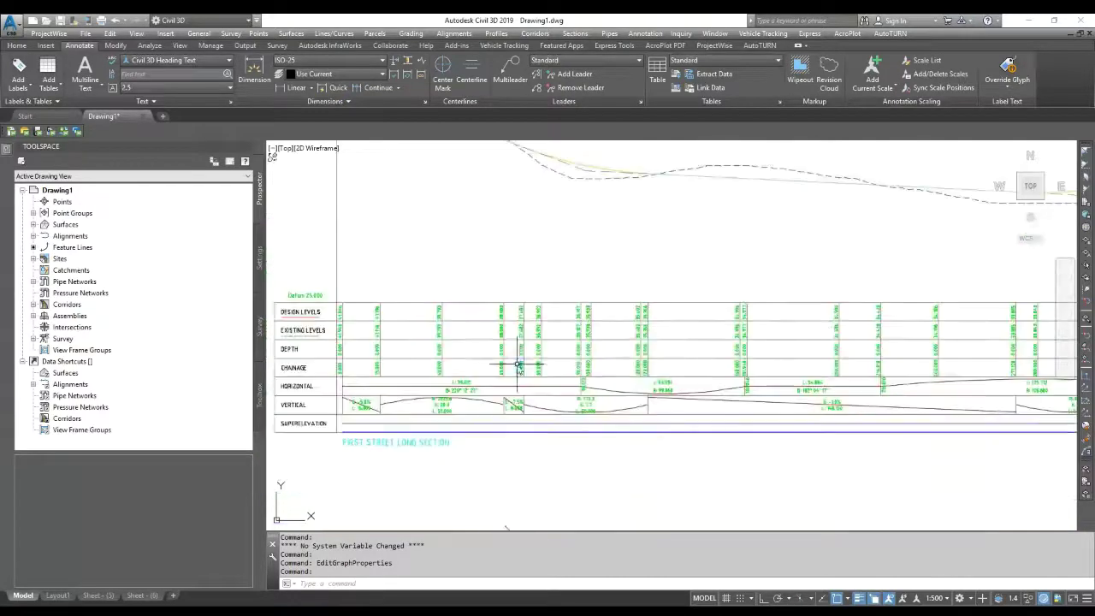
scroll(890, 369, "up", 3)
scroll(710, 367, "down", 1)
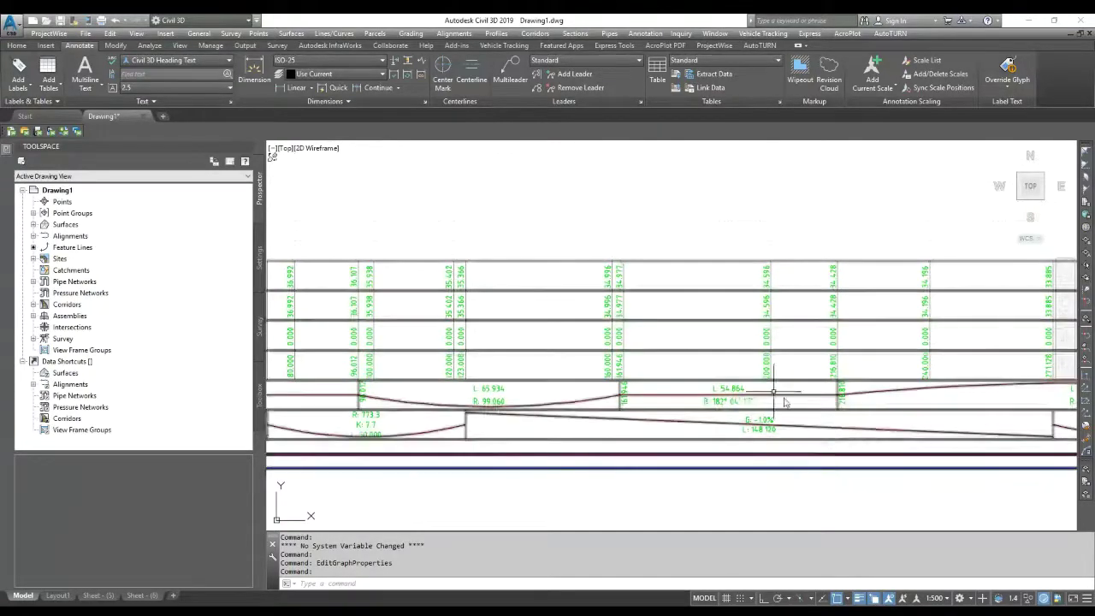
scroll(784, 402, "down", 5)
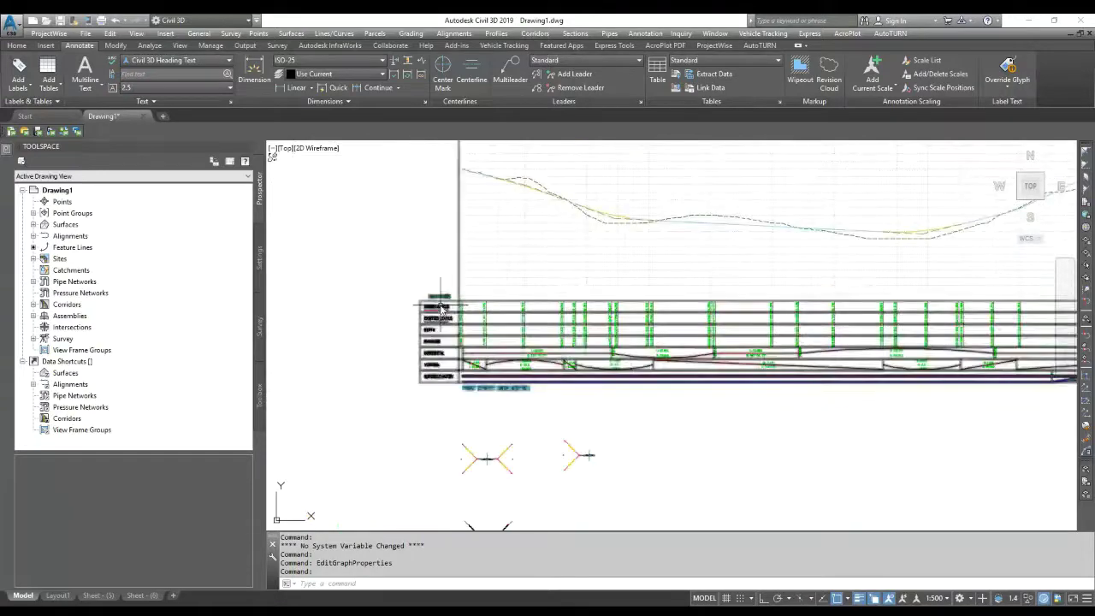
Step: Reopen the First Street long section's profile view properties and its ANZ_5x Exaggeration CIVIL3D PRO style for editing
left_click(441, 309)
right_click(441, 309)
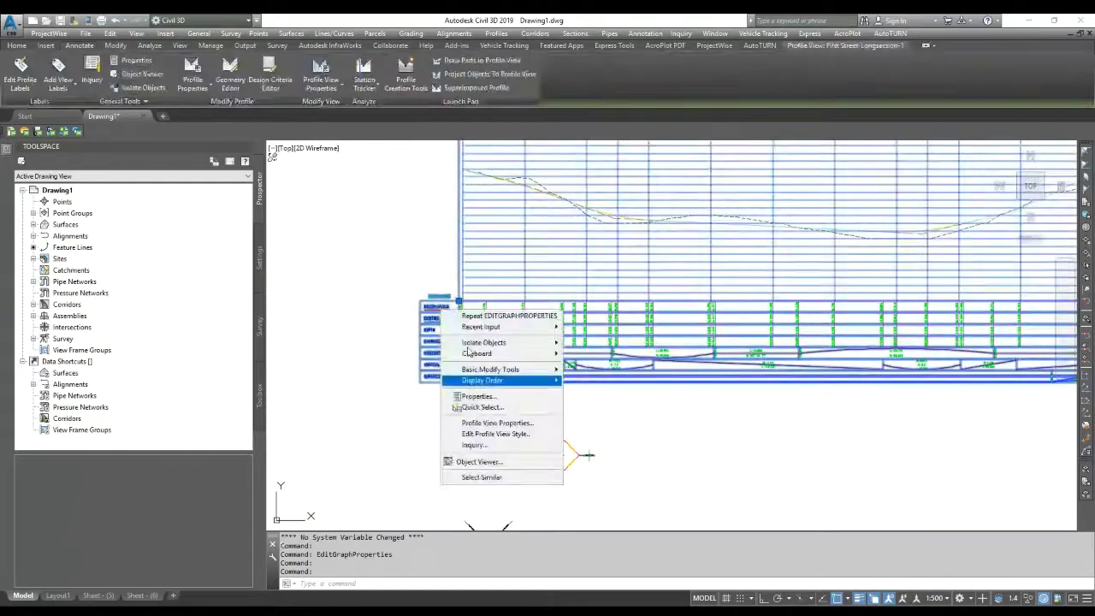
left_click(495, 423)
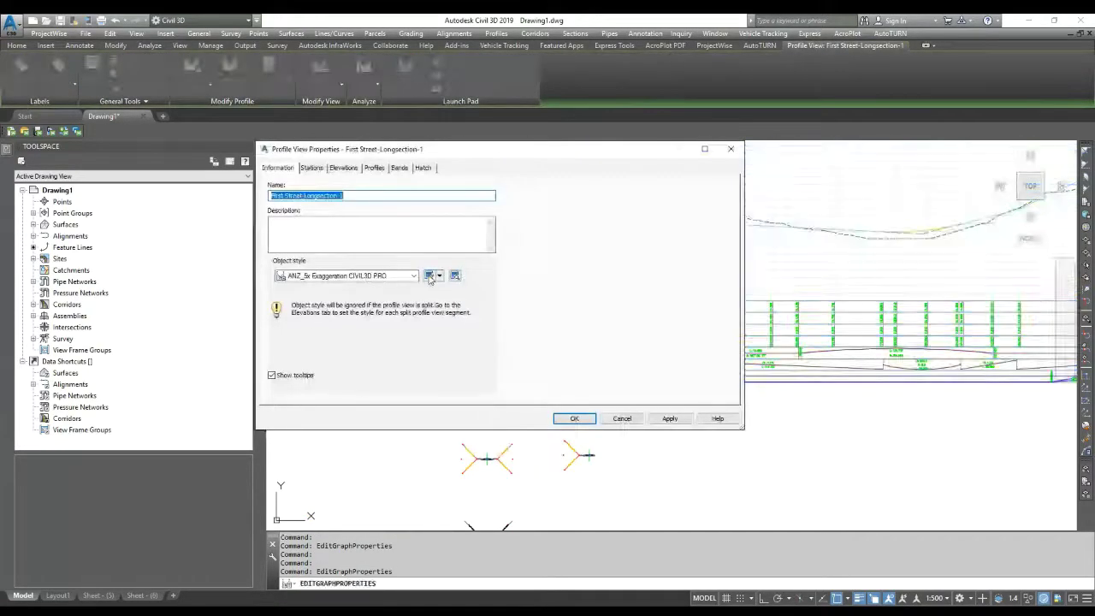
left_click(430, 275)
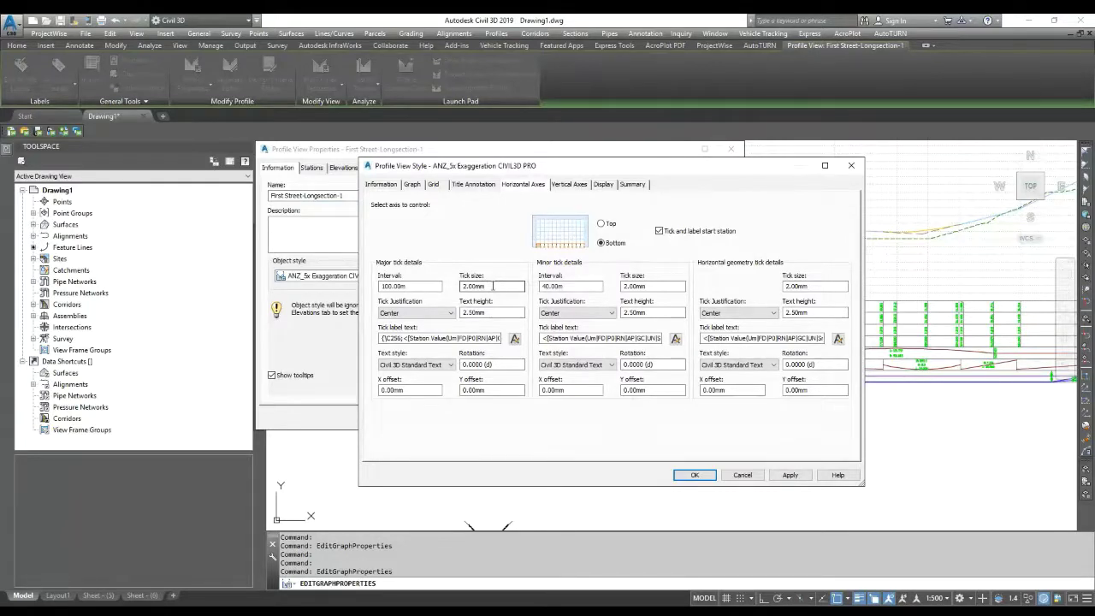
Step: Review the style's bottom horizontal axis ticks, left vertical axis ticks and component display settings
left_click(486, 312)
key("Tab")
key("Tab")
left_click(578, 185)
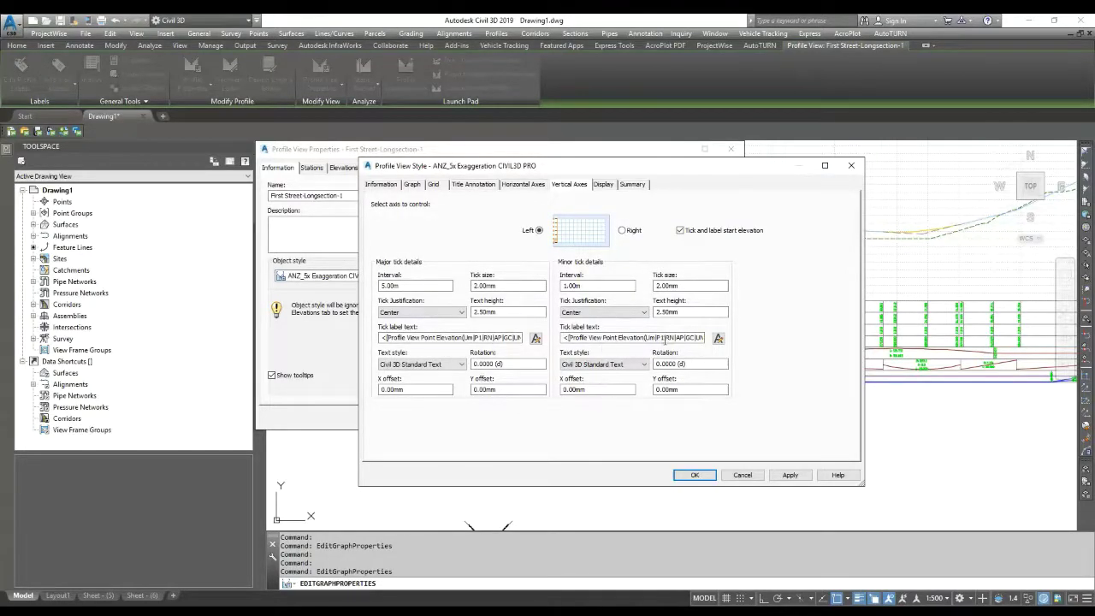
left_click(604, 185)
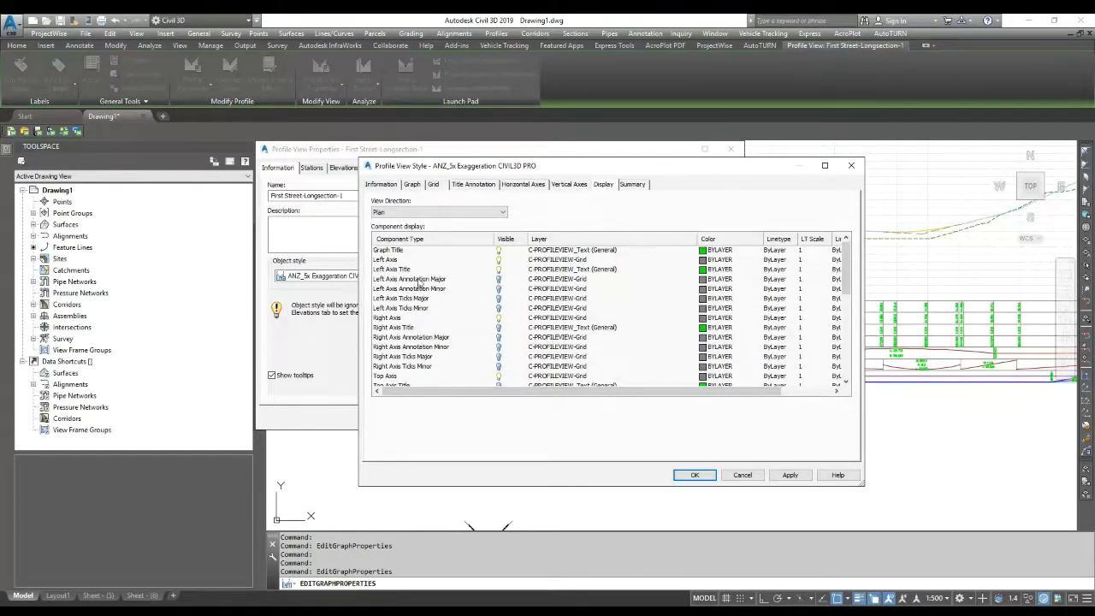
left_click(566, 185)
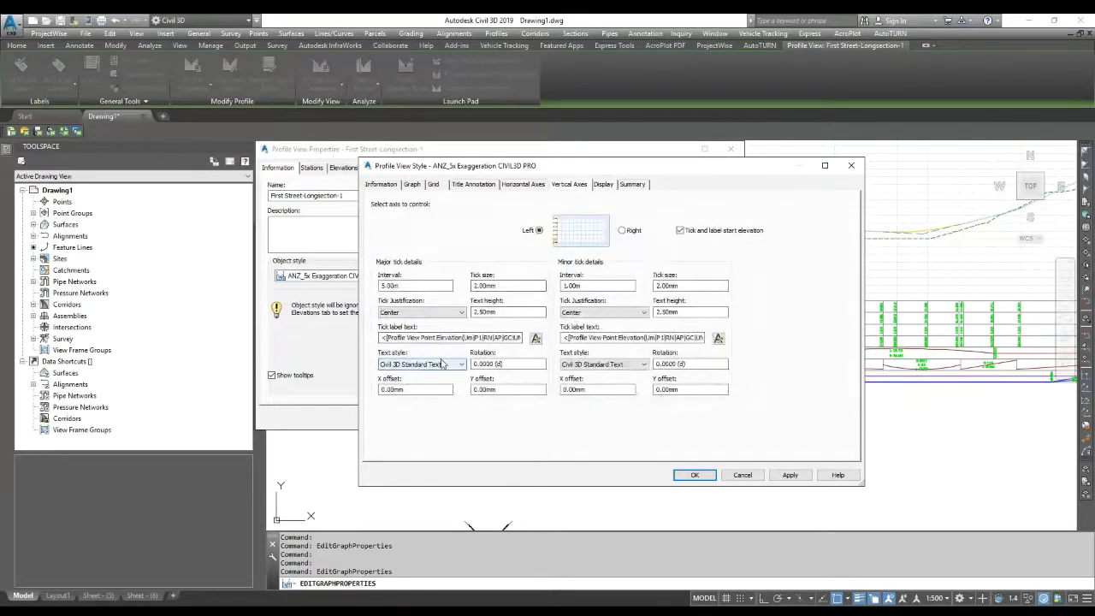
left_click(604, 185)
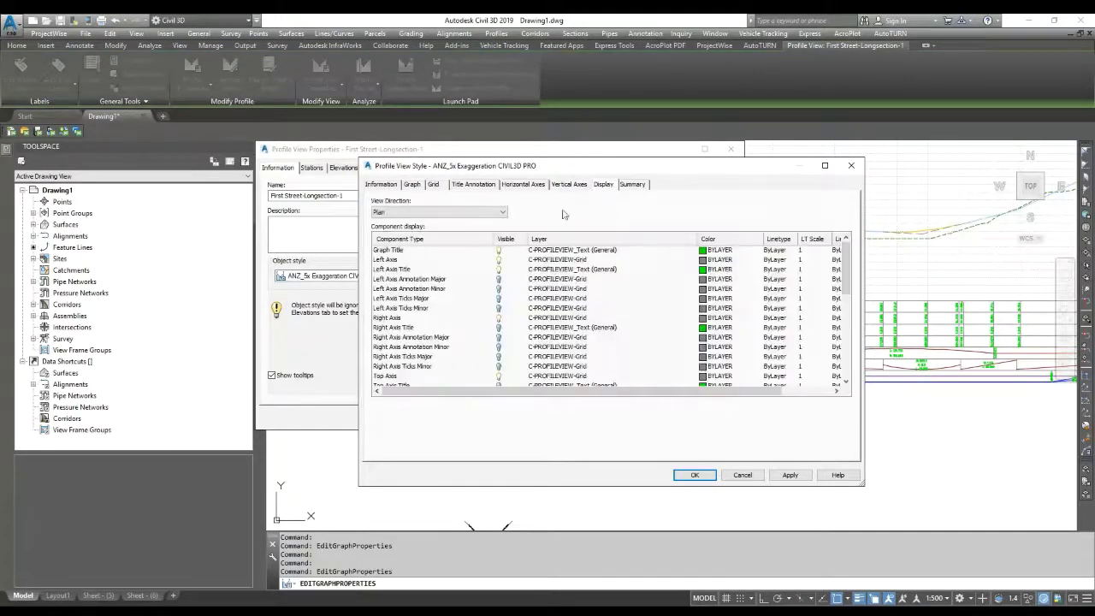
Step: Check the visibility of the Left Axis Annotation Major component, and apply the style to the profile view
left_click(500, 279)
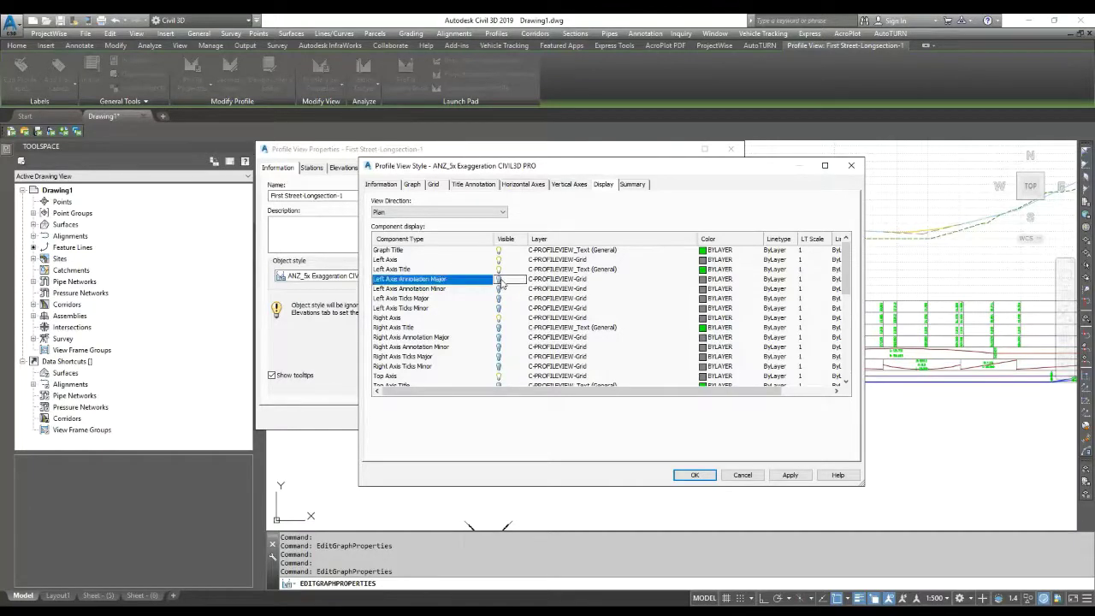
scroll(559, 304, "down", 1)
scroll(718, 267, "up", 1)
left_click(790, 475)
left_click(695, 474)
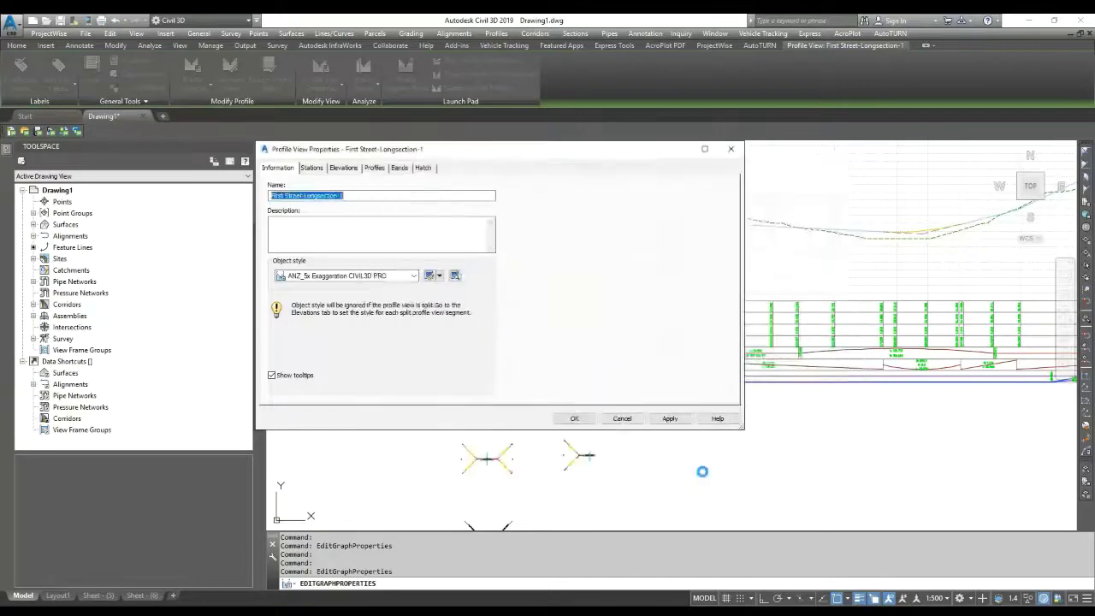
left_click(669, 419)
left_click(590, 420)
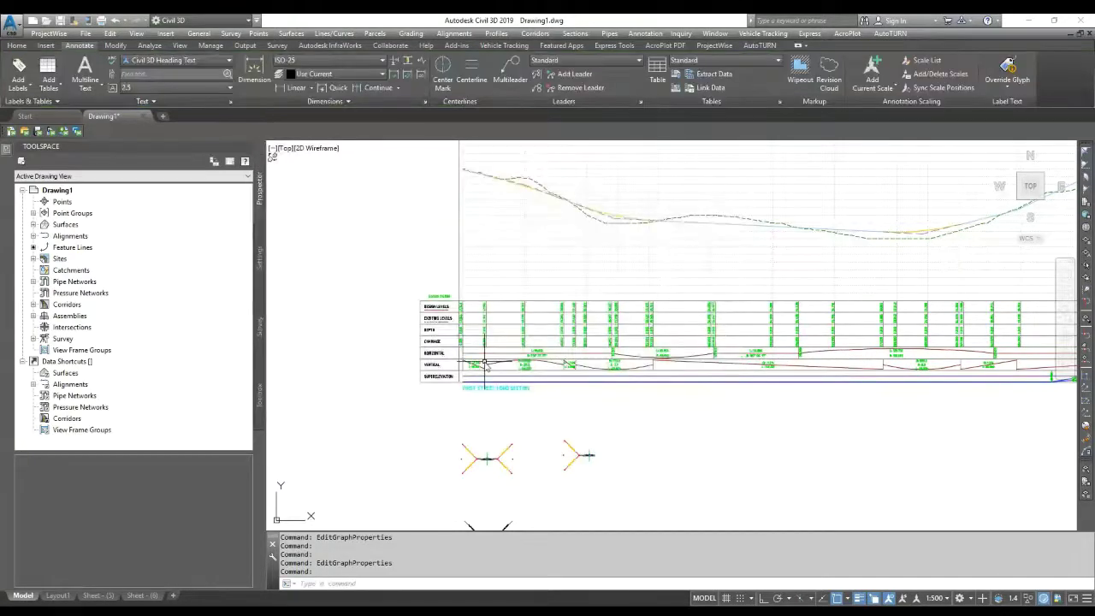
Step: Inspect the whole First Street long section and the end of its graph and bands at the last chainages
scroll(416, 402, "down", 3)
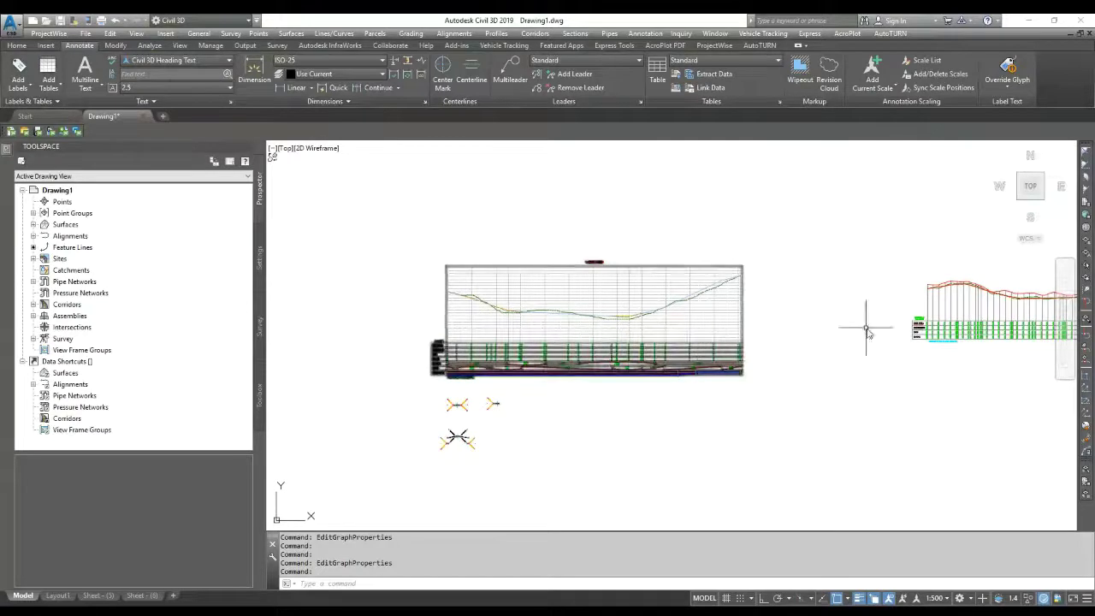
scroll(727, 322, "up", 2)
scroll(728, 322, "up", 3)
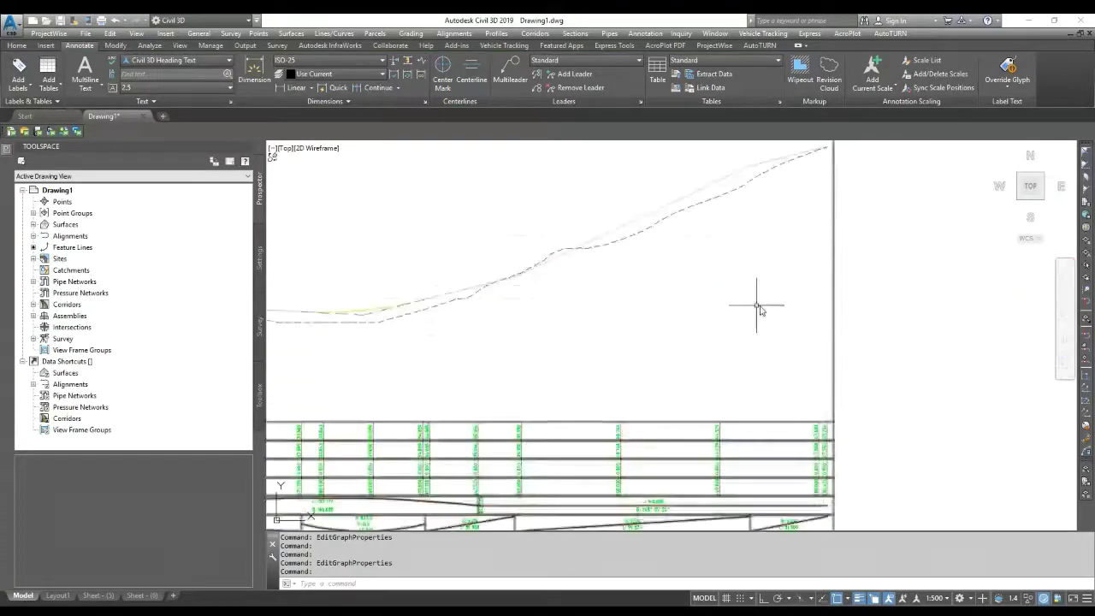
Step: Copy the First Street long section's profile view to the clipboard, bring up the style management tools, and clear the selection
scroll(809, 302, "down", 3)
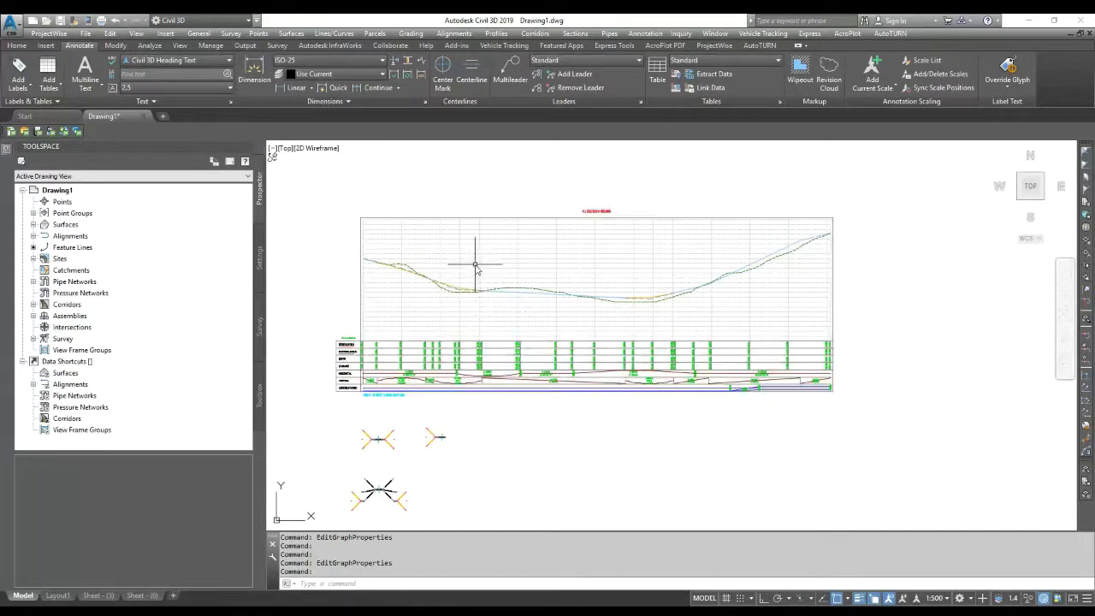
left_click(335, 345)
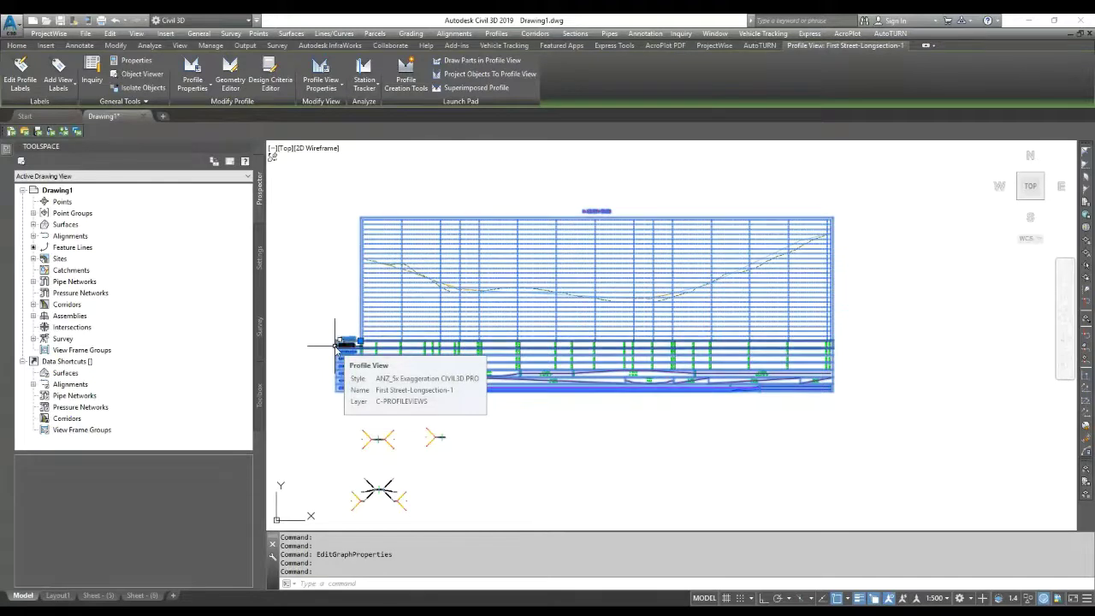
key("ctrl+c")
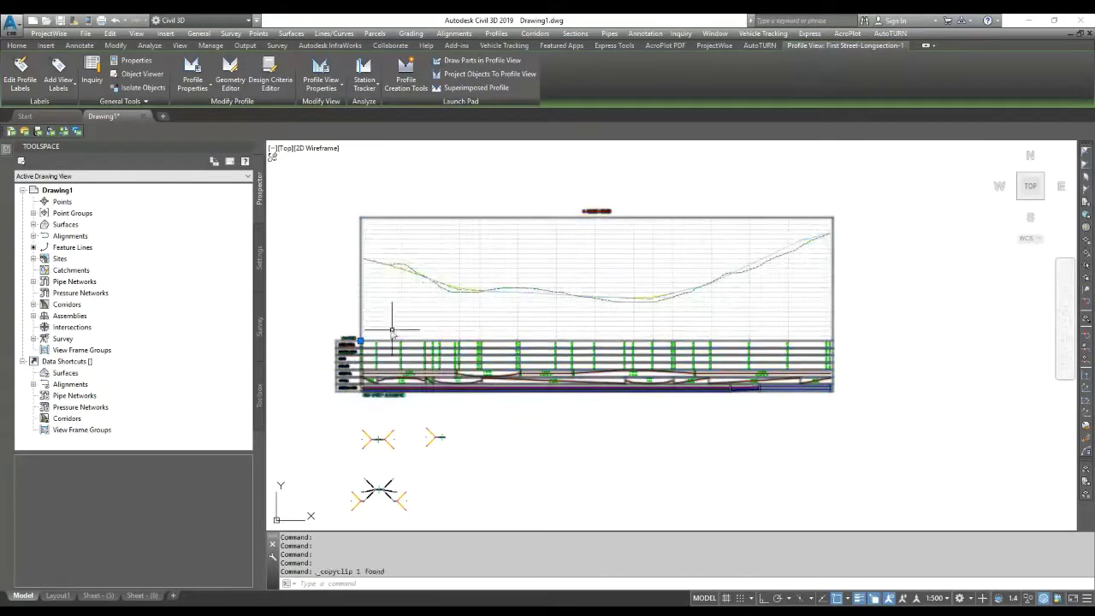
left_click(216, 47)
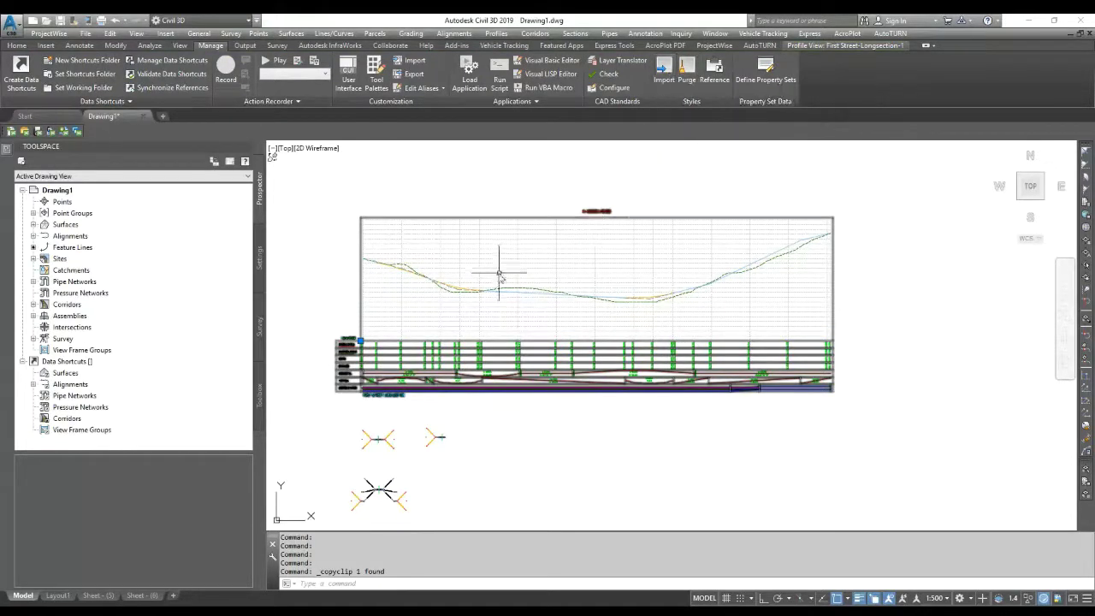
mouse_move(532, 298)
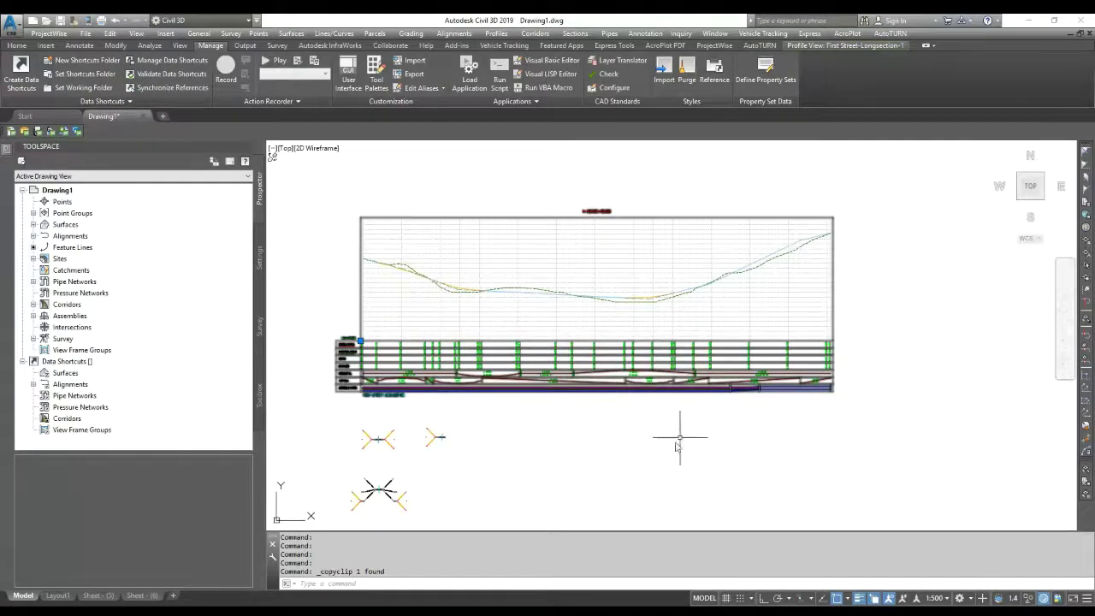
key("Escape")
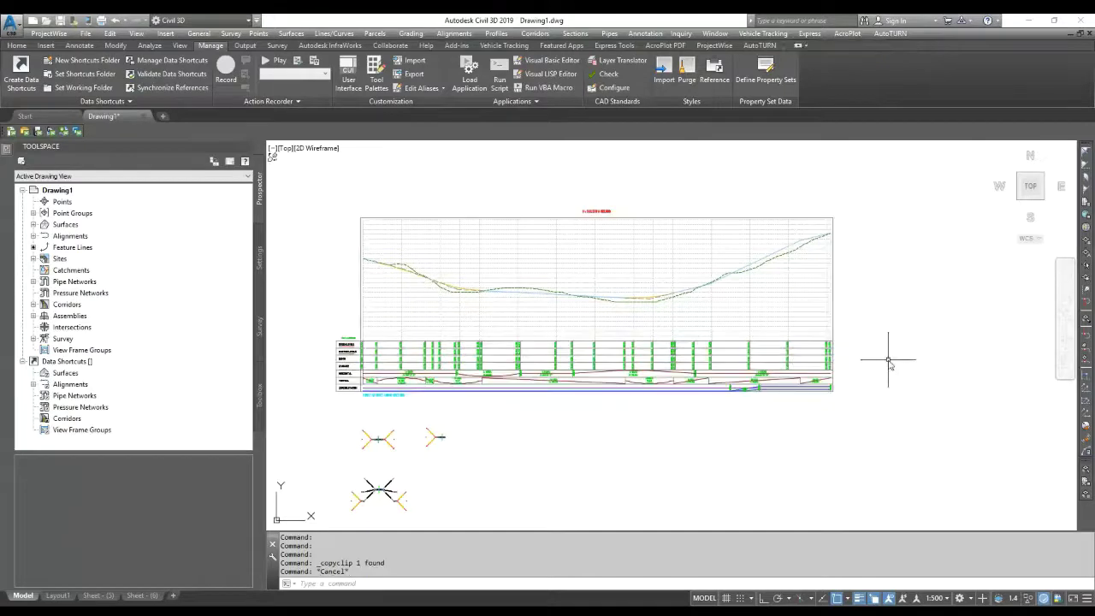